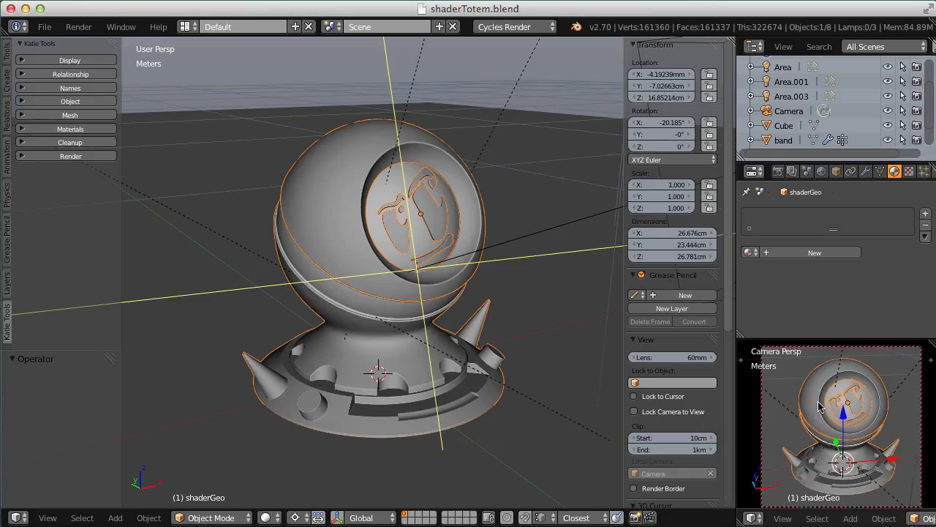
# Show the camera viewport in rendered shading and fit the whole shader ball frame inside it
pyautogui.hotkey('shift', 'z')
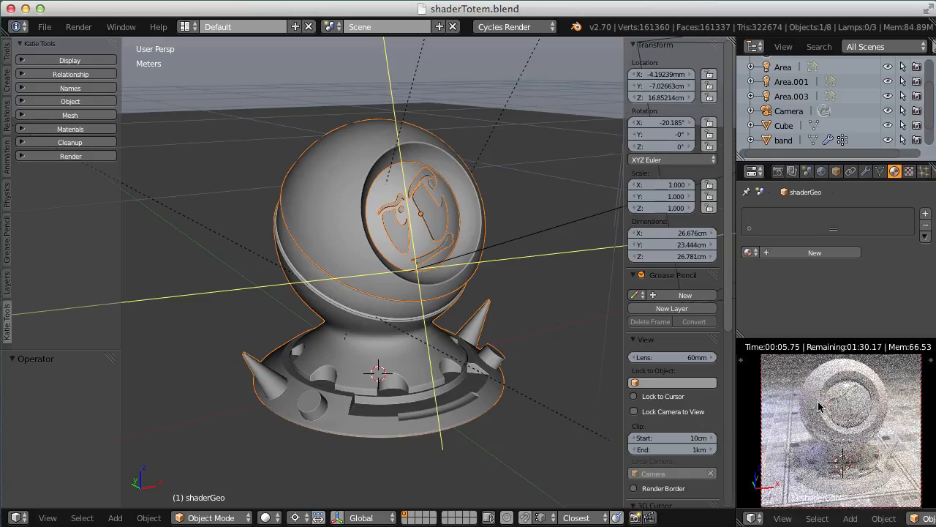
pyautogui.hotkey('ctrl', 'Up')
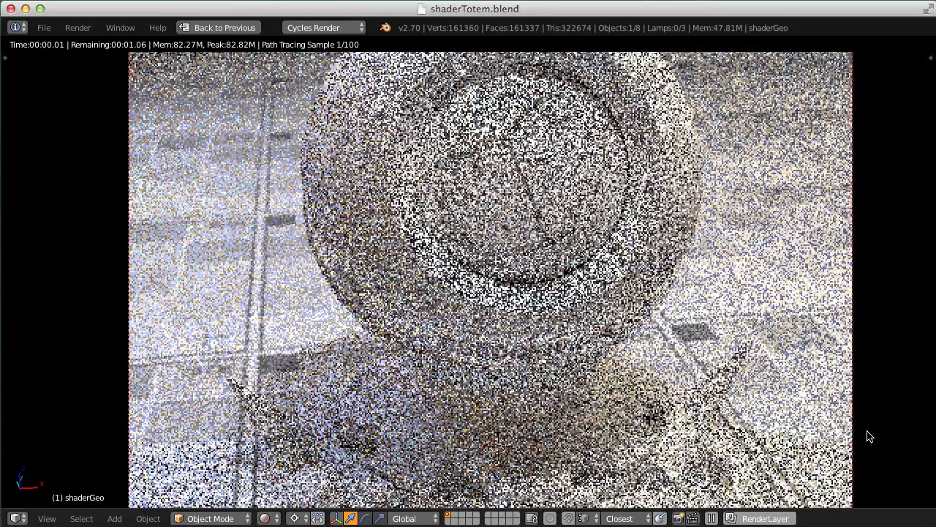
pyautogui.scroll(-4, 500, 178)
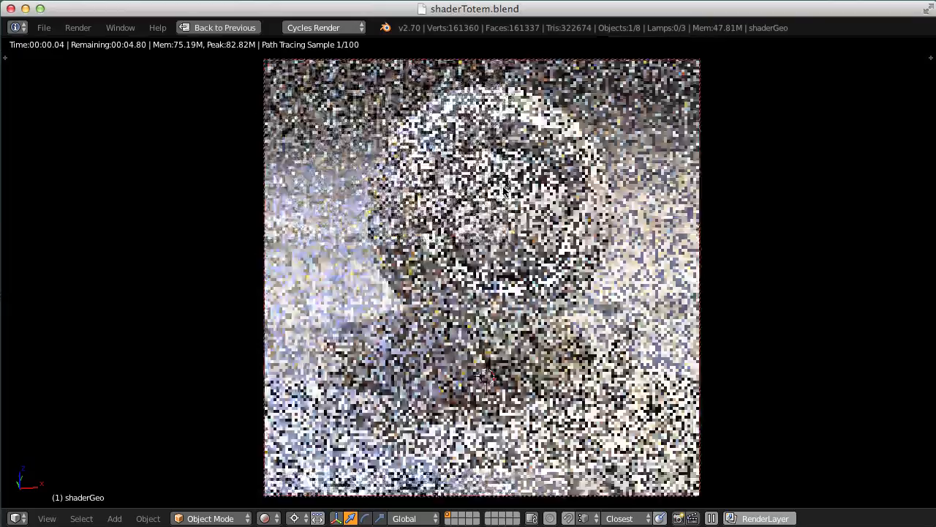
pyautogui.scroll(1, 501, 177)
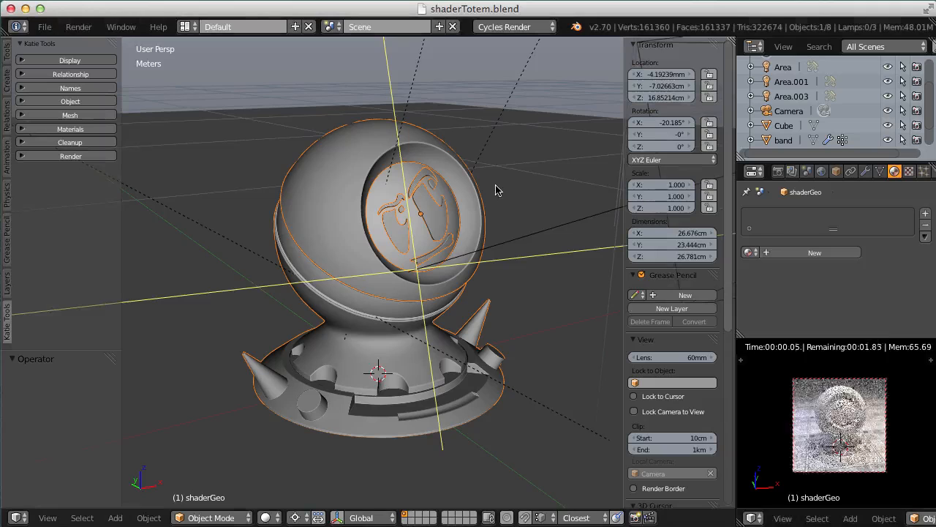
pyautogui.press('F12')
pyautogui.scroll(2, 795, 476)
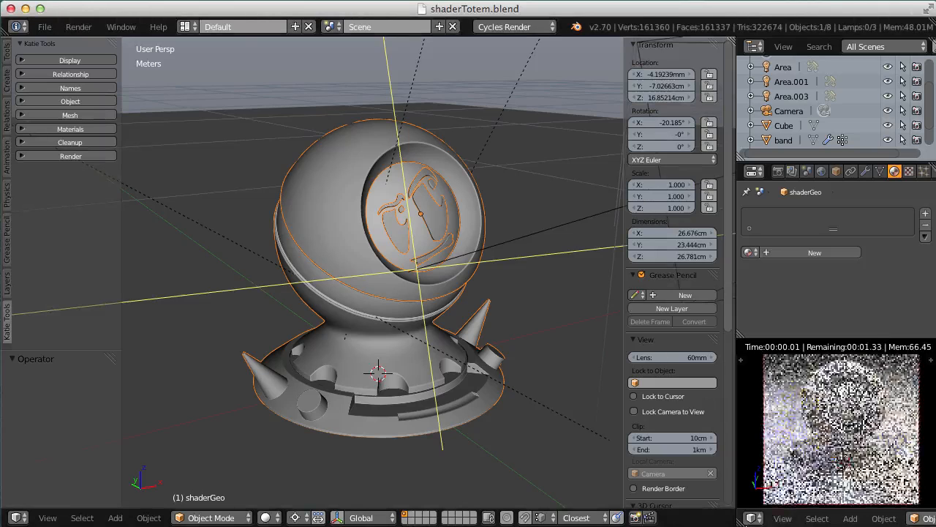
pyautogui.scroll(-1, 794, 475)
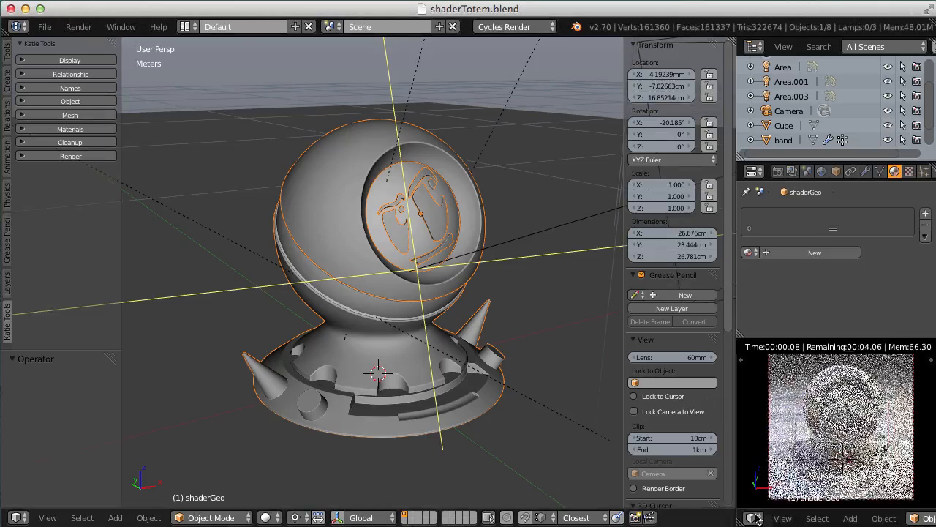
# Change the large 3D viewport to the Node Editor and hide its properties sidebar
pyautogui.click(17, 518)
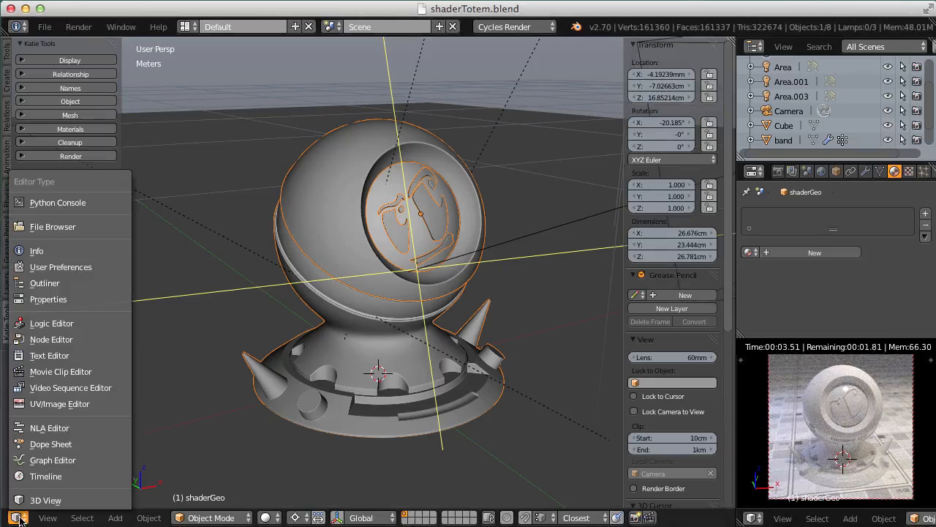
pyautogui.press('n')
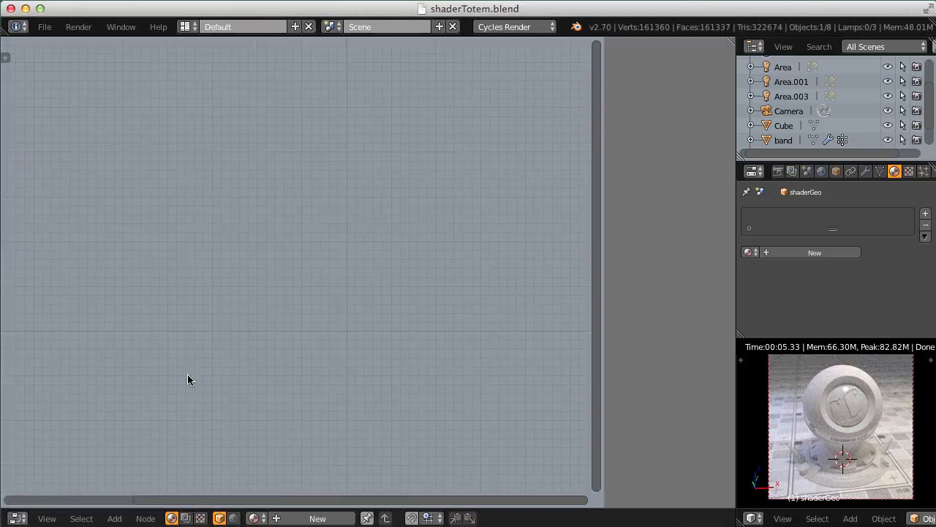
pyautogui.press('n')
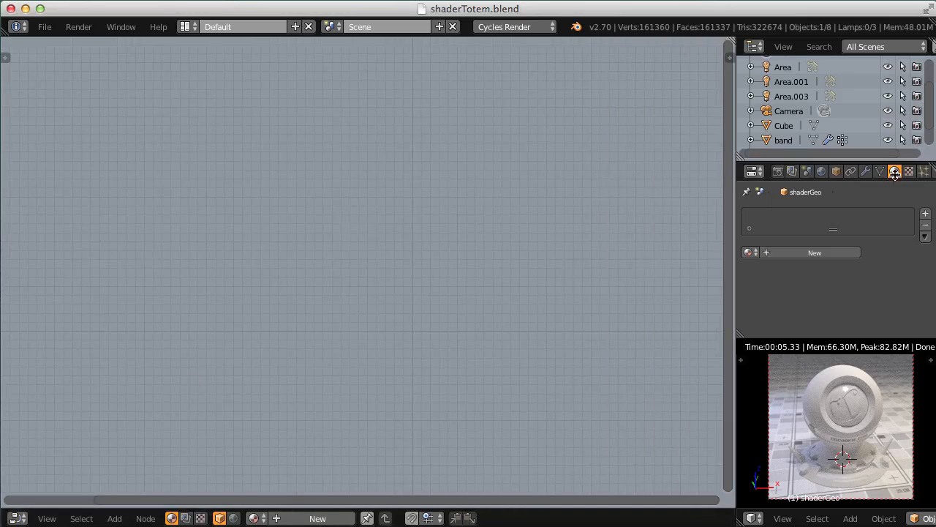
# Create a new material on shaderGeo and name it carpaint
pyautogui.click(815, 253)
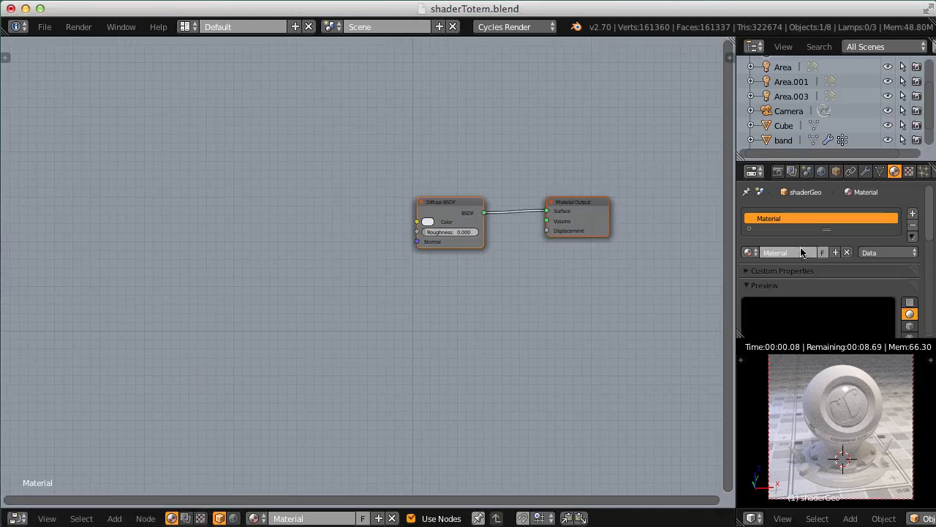
pyautogui.click(796, 251)
pyautogui.write('c')
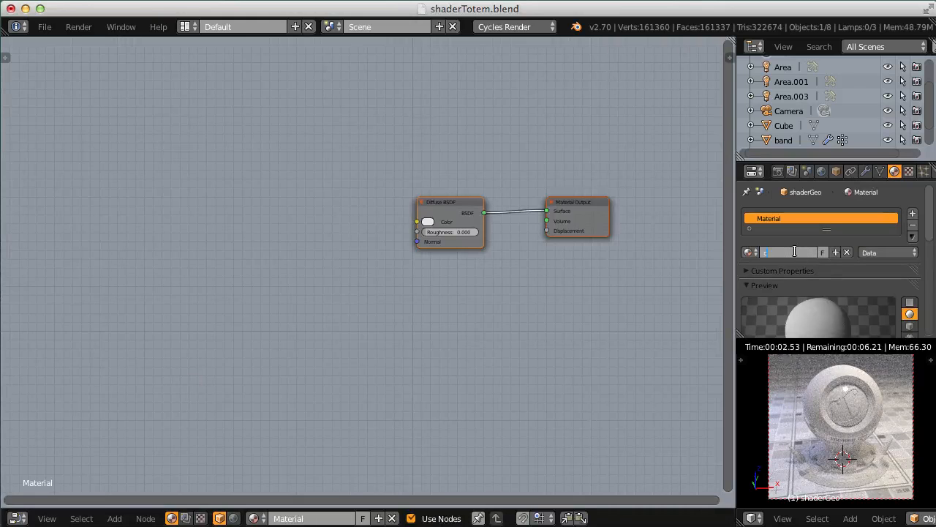
pyautogui.write('arpaint')
pyautogui.press('Return')
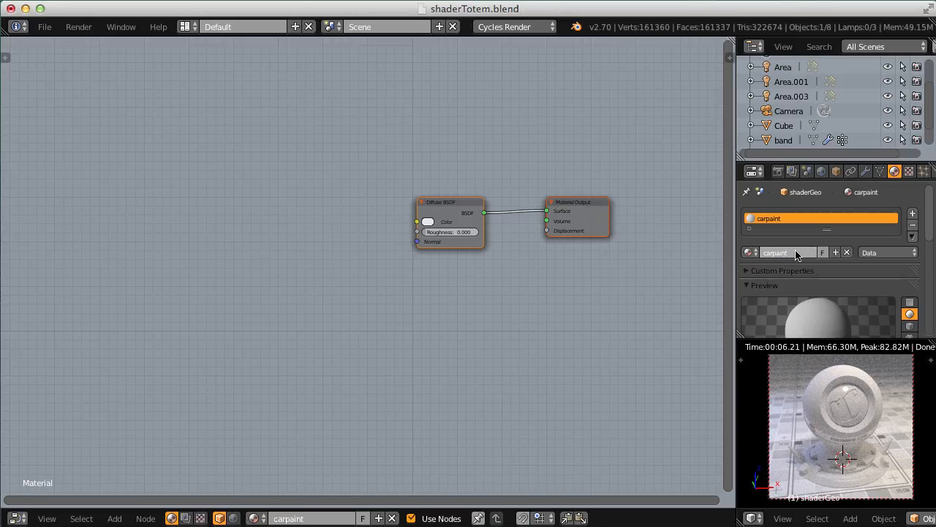
pyautogui.scroll(6, 580, 299)
pyautogui.moveTo(635, 247); pyautogui.dragTo(406, 323, button='middle')
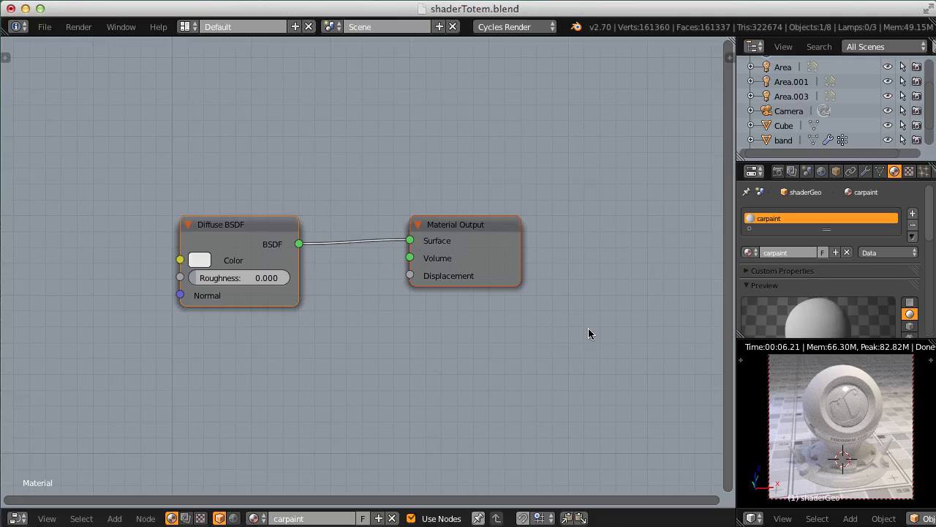
# Change the node area to the UV/Image Editor and load the reference photo hotrod.jpg
pyautogui.click(18, 518)
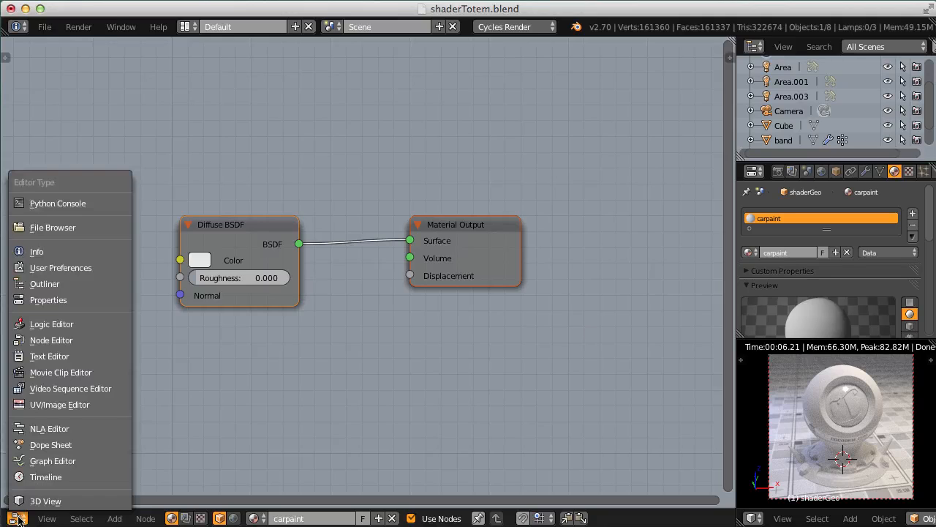
pyautogui.click(59, 404)
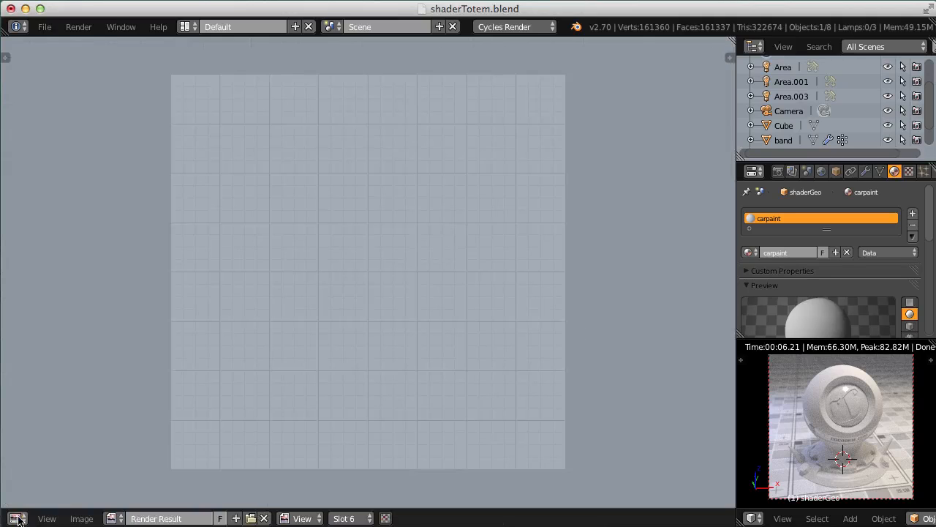
pyautogui.click(82, 518)
pyautogui.click(104, 487)
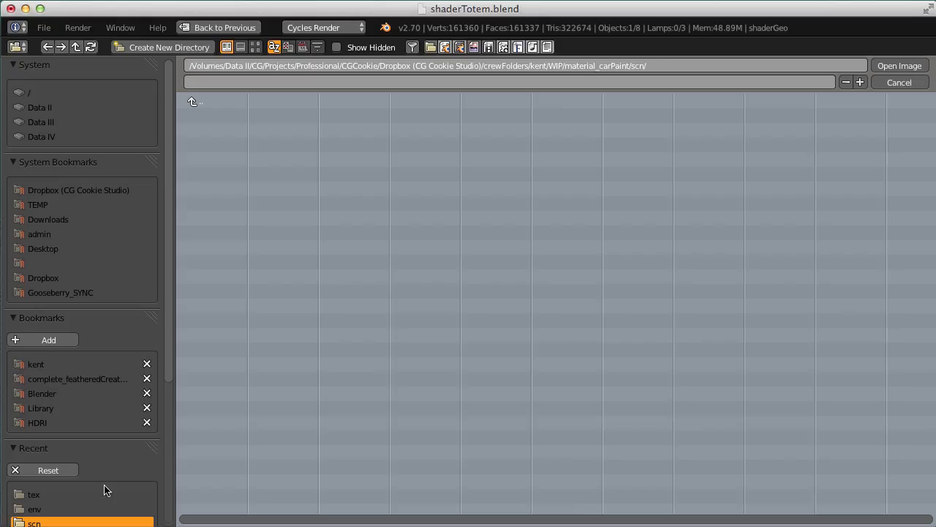
pyautogui.click(192, 103)
pyautogui.click(198, 114)
pyautogui.press('Return')
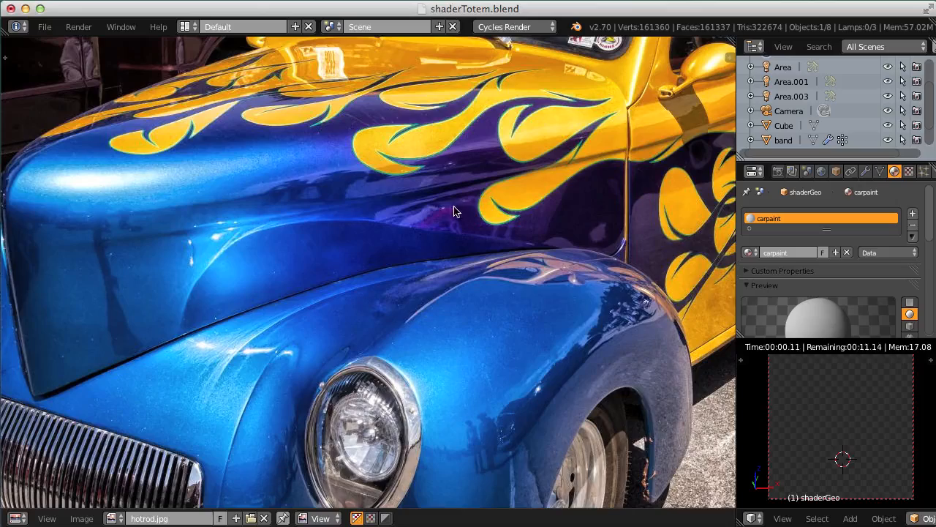
# Examine the whole hot rod in the reference photo and the blue paint on its hood
pyautogui.scroll(-4, 454, 209)
pyautogui.scroll(2, 432, 186)
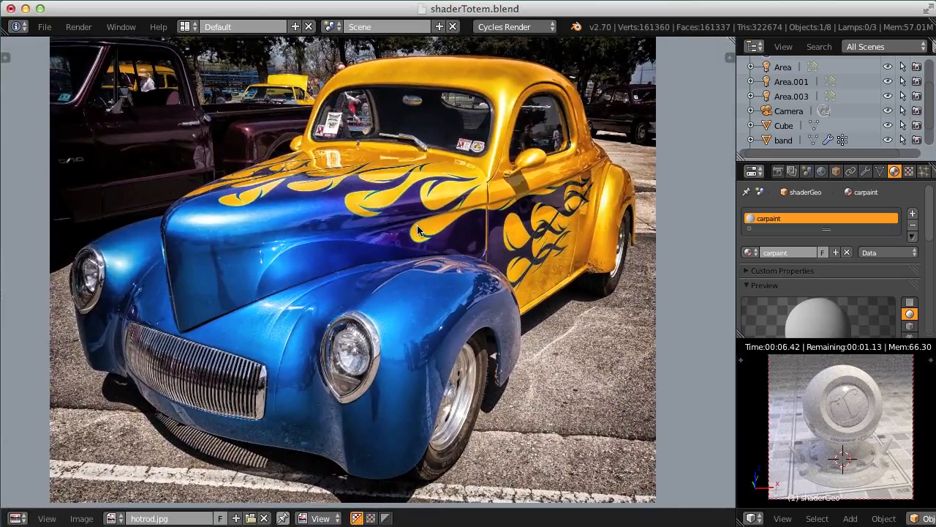
pyautogui.scroll(2, 347, 278)
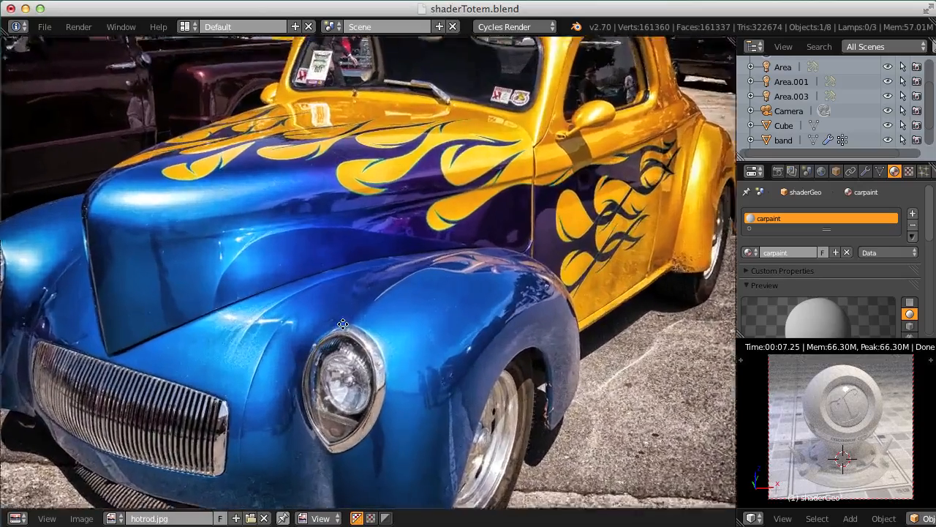
pyautogui.scroll(3, 344, 289)
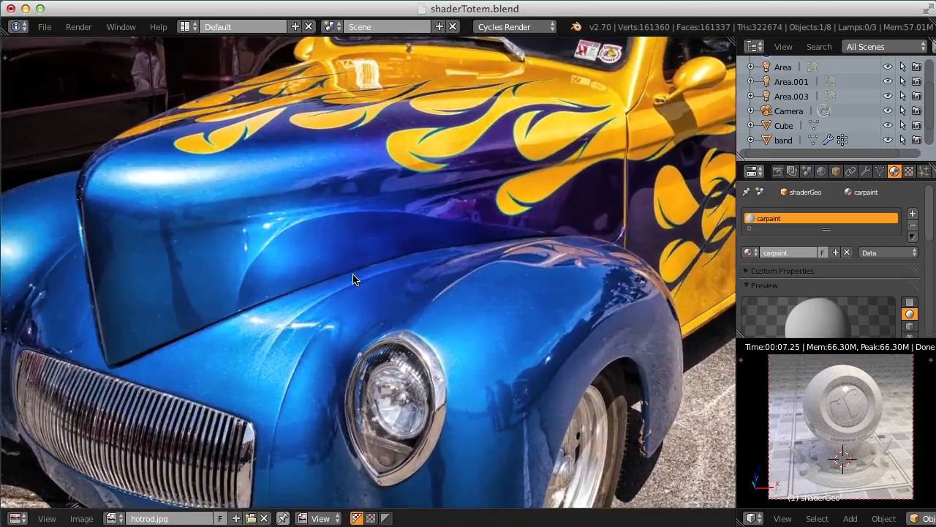
pyautogui.moveTo(353, 279); pyautogui.dragTo(344, 219, button='middle')
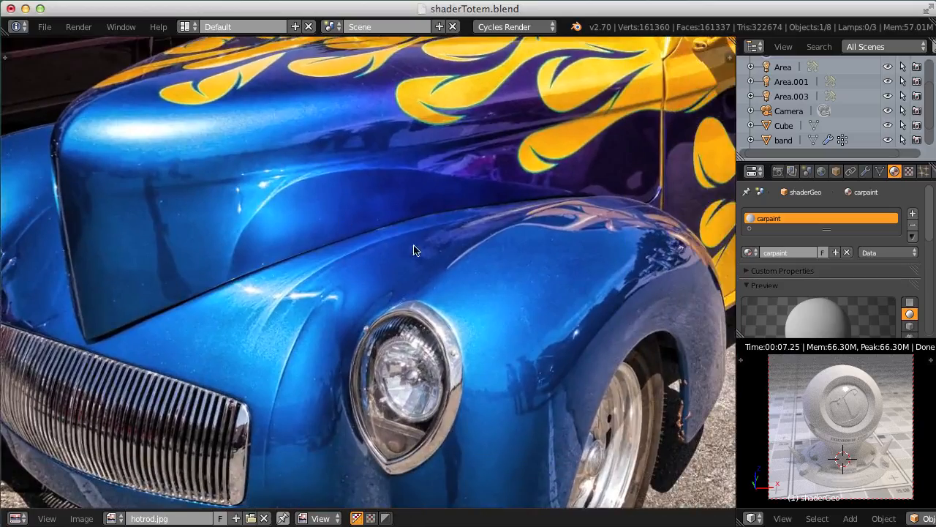
pyautogui.moveTo(436, 253); pyautogui.dragTo(385, 209, button='middle')
pyautogui.keyDown('ctrl'); pyautogui.moveTo(439, 255); pyautogui.dragTo(442, 238, button='middle'); pyautogui.keyUp('ctrl')
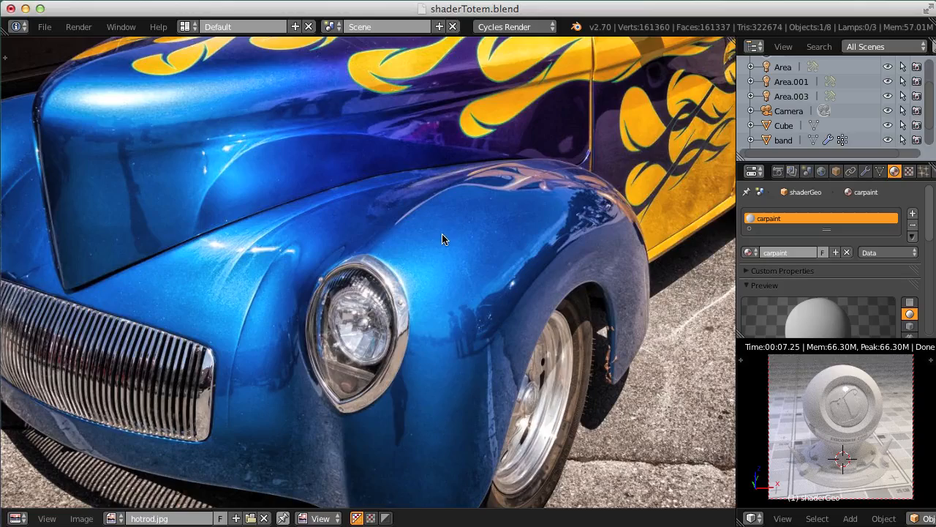
# Examine the paint reflections on the front fender around the headlight and wheel arch
pyautogui.keyDown('ctrl'); pyautogui.moveTo(442, 234); pyautogui.dragTo(329, 356, button='middle'); pyautogui.keyUp('ctrl')
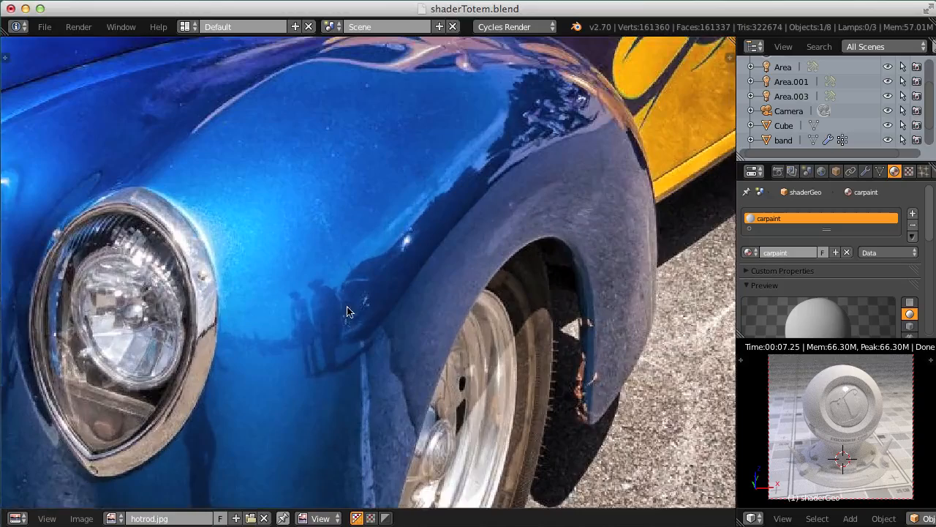
pyautogui.moveTo(347, 311); pyautogui.dragTo(461, 328, button='middle')
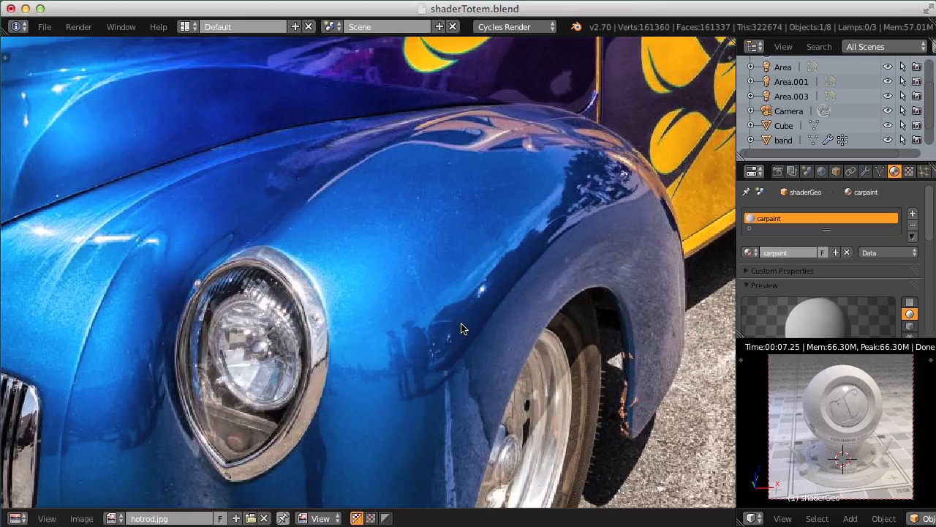
pyautogui.moveTo(461, 324); pyautogui.dragTo(392, 336, button='middle')
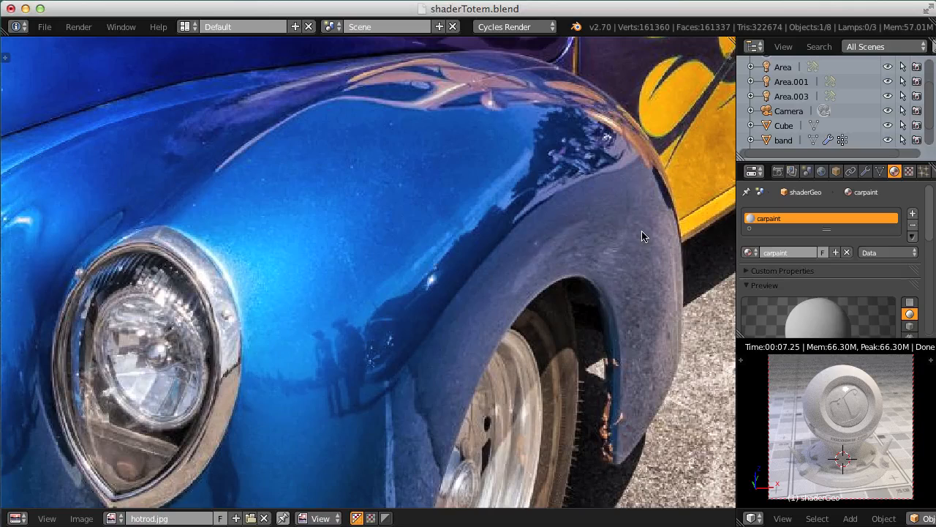
pyautogui.moveTo(642, 236); pyautogui.dragTo(445, 240, button='middle')
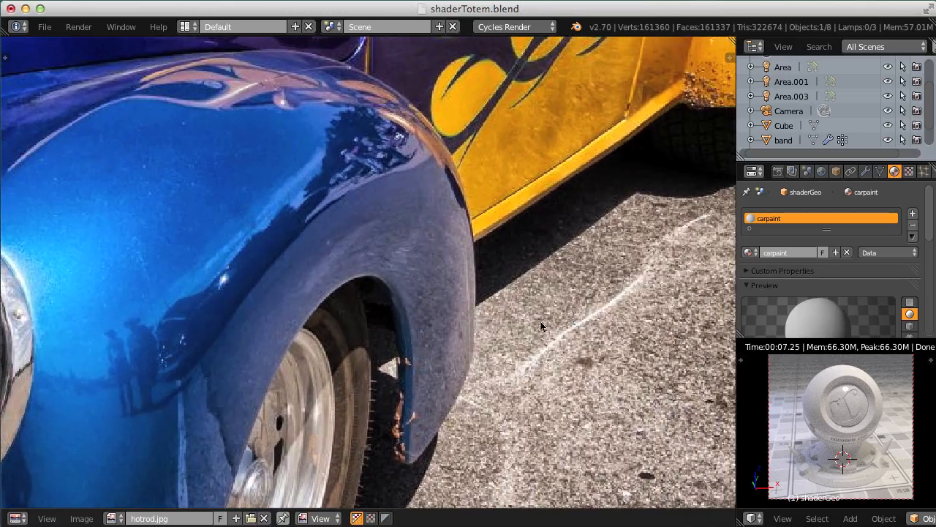
pyautogui.scroll(2, 508, 341)
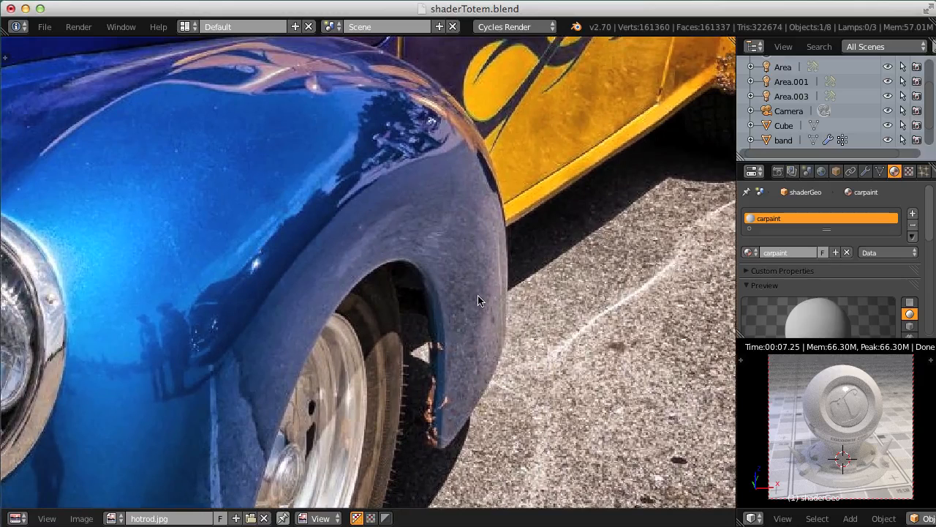
pyautogui.moveTo(451, 281); pyautogui.dragTo(535, 224, button='middle')
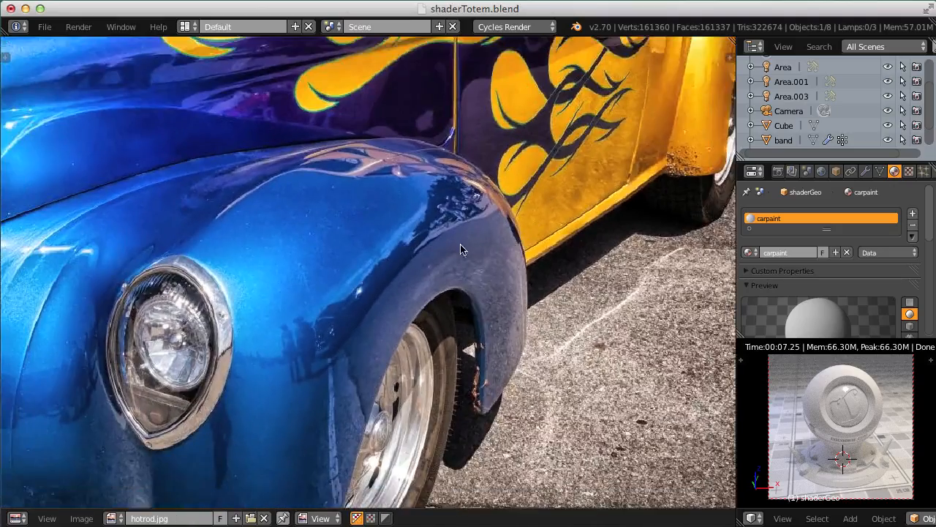
pyautogui.moveTo(460, 243)
pyautogui.mouseDown(button='middle')
pyautogui.moveTo(514, 224)
pyautogui.moveTo(469, 221)
pyautogui.moveTo(529, 249)
pyautogui.moveTo(515, 218)
pyautogui.moveTo(514, 238)
pyautogui.moveTo(441, 210)
pyautogui.moveTo(441, 268)
pyautogui.moveTo(527, 324)
pyautogui.moveTo(417, 266)
pyautogui.moveTo(420, 317)
pyautogui.moveTo(512, 293)
pyautogui.moveTo(323, 134)
pyautogui.mouseUp(button='middle')
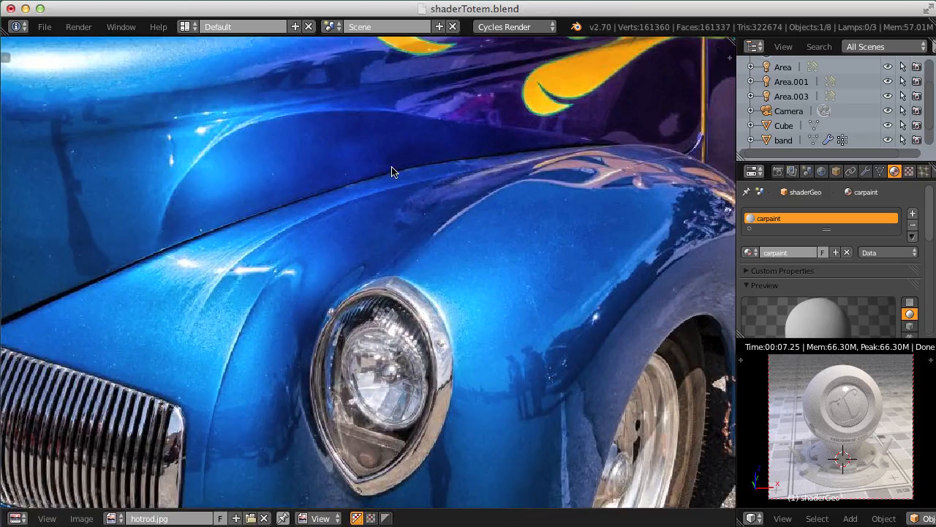
pyautogui.moveTo(520, 267); pyautogui.dragTo(352, 224, button='middle')
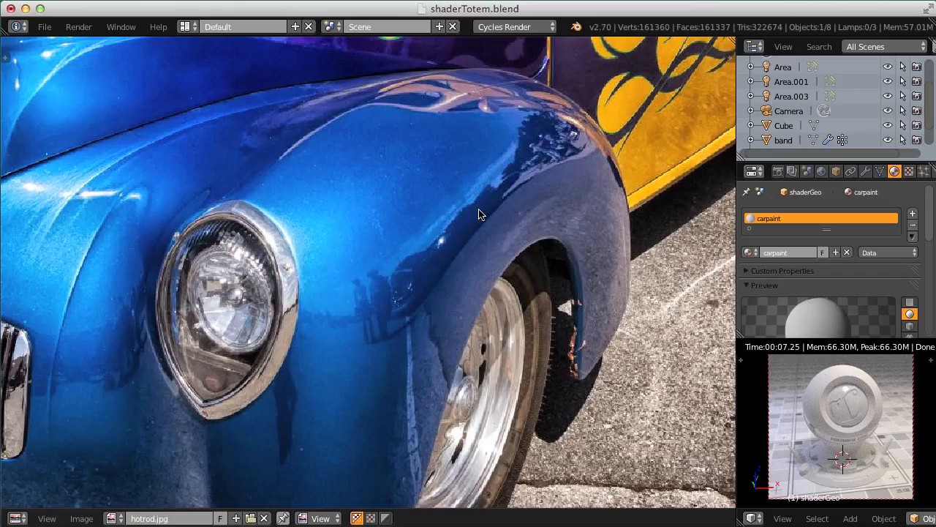
# Circle the highlight on the hood's side and draw an arrow to a second circle around the darker purple area
pyautogui.keyDown('ctrl'); pyautogui.moveTo(470, 212); pyautogui.dragTo(402, 251, button='middle'); pyautogui.keyUp('ctrl')
pyautogui.moveTo(395, 134); pyautogui.dragTo(528, 301, button='middle')
pyautogui.moveTo(335, 207); pyautogui.dragTo(542, 270, button='middle')
pyautogui.moveTo(475, 237)
pyautogui.mouseDown(button='middle')
pyautogui.moveTo(552, 204)
pyautogui.moveTo(534, 234)
pyautogui.mouseUp(button='middle')
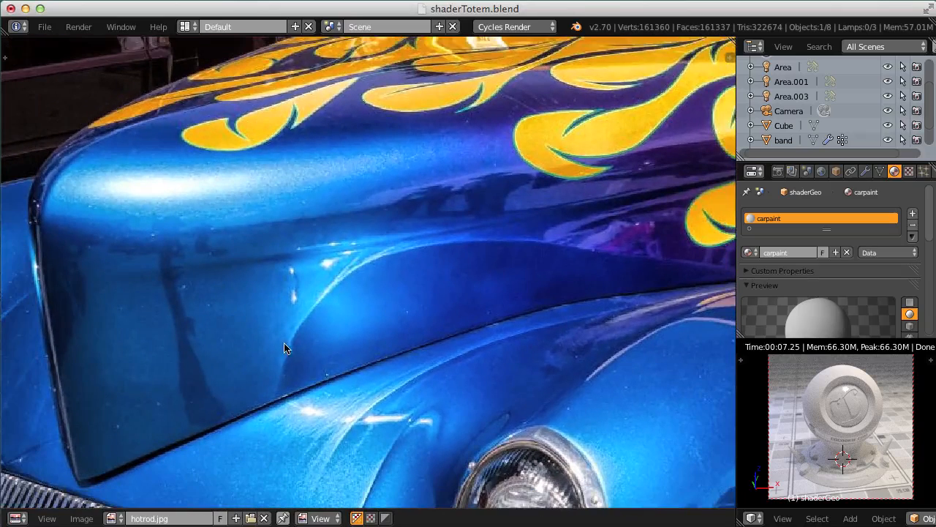
pyautogui.moveTo(428, 215)
pyautogui.mouseDown()
pyautogui.moveTo(280, 210)
pyautogui.moveTo(324, 341)
pyautogui.moveTo(447, 240)
pyautogui.moveTo(428, 212)
pyautogui.mouseUp()
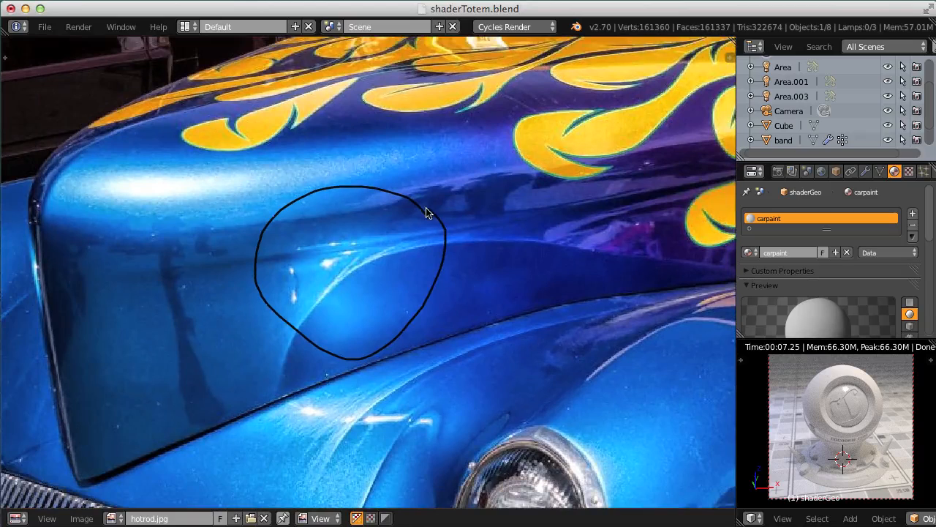
pyautogui.moveTo(447, 265)
pyautogui.mouseDown()
pyautogui.moveTo(561, 265)
pyautogui.moveTo(546, 252)
pyautogui.moveTo(535, 277)
pyautogui.mouseUp()
pyautogui.moveTo(644, 189)
pyautogui.mouseDown()
pyautogui.moveTo(556, 272)
pyautogui.moveTo(678, 263)
pyautogui.mouseUp()
# Examine the soft highlights on the hood's nose and the far fender in the reference photo
pyautogui.scroll(1, 641, 217)
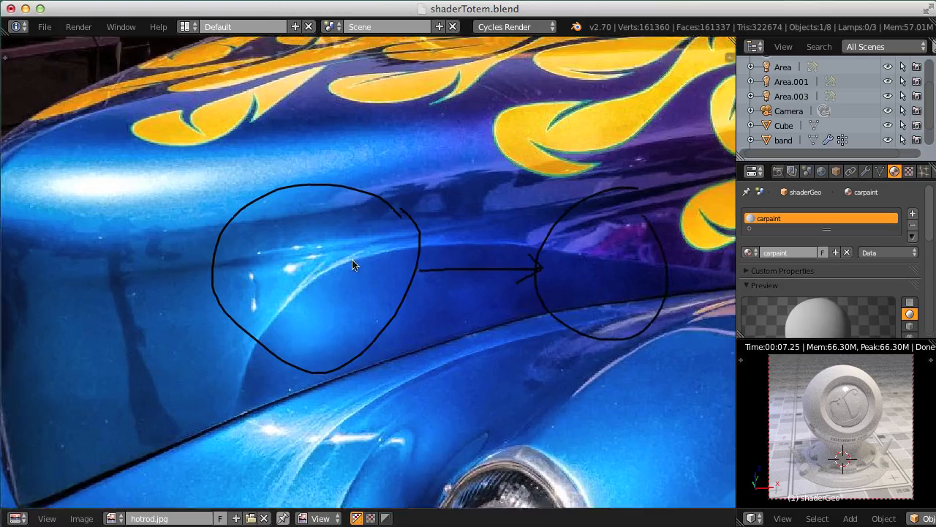
pyautogui.moveTo(322, 268); pyautogui.dragTo(741, 235, button='middle')
pyautogui.moveTo(661, 227); pyautogui.dragTo(626, 302, button='middle')
pyautogui.moveTo(625, 310); pyautogui.dragTo(557, 260, button='middle')
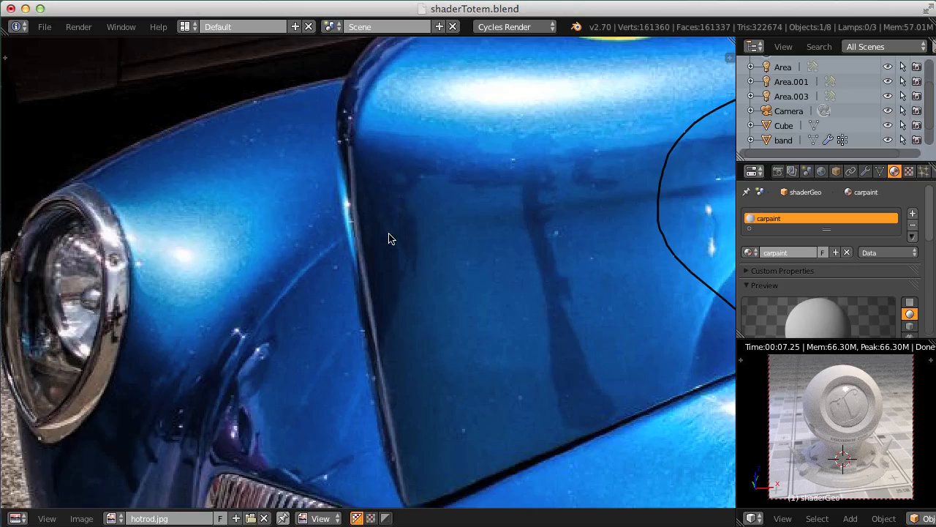
pyautogui.keyDown('ctrl'); pyautogui.moveTo(345, 302); pyautogui.dragTo(428, 267, button='middle'); pyautogui.keyUp('ctrl')
pyautogui.moveTo(480, 238); pyautogui.dragTo(313, 212, button='middle')
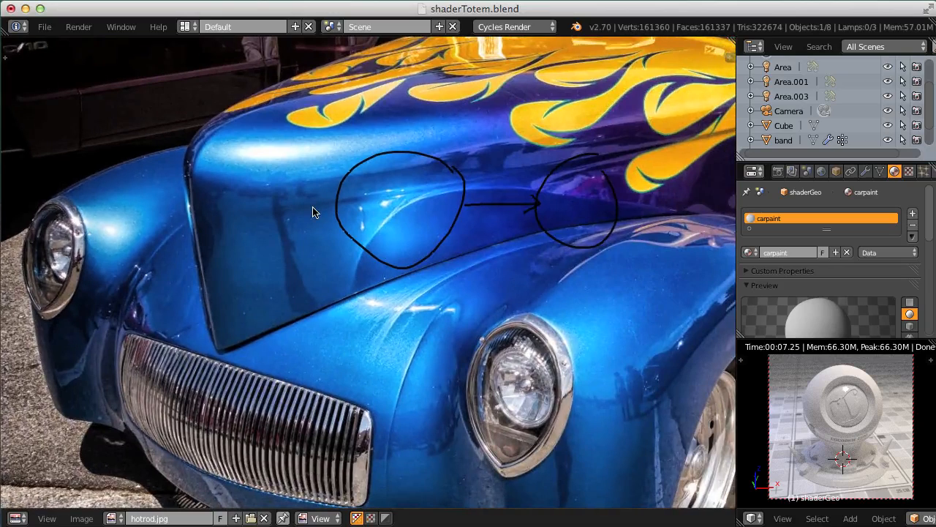
# Examine the bright highlight and its grainy falloff on top of the hood's nose in the reference photo
pyautogui.moveTo(420, 187); pyautogui.dragTo(417, 209, button='middle')
pyautogui.keyDown('ctrl'); pyautogui.moveTo(428, 210); pyautogui.dragTo(397, 281, button='middle'); pyautogui.keyUp('ctrl')
pyautogui.moveTo(306, 144); pyautogui.dragTo(365, 246, button='middle')
pyautogui.moveTo(344, 178)
pyautogui.keyDown('ctrl'); pyautogui.mouseDown(button='middle')
pyautogui.moveTo(322, 195)
pyautogui.moveTo(318, 215)
pyautogui.moveTo(349, 274)
pyautogui.moveTo(345, 291)
pyautogui.mouseUp(button='middle'); pyautogui.keyUp('ctrl')
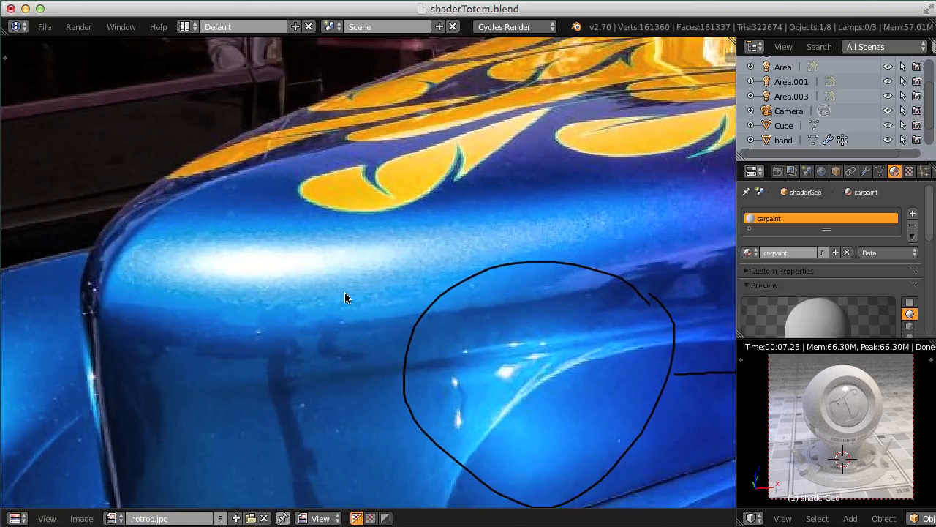
pyautogui.moveTo(346, 292)
pyautogui.keyDown('ctrl'); pyautogui.mouseDown(button='middle')
pyautogui.moveTo(357, 286)
pyautogui.moveTo(339, 295)
pyautogui.moveTo(328, 356)
pyautogui.mouseUp(button='middle'); pyautogui.keyUp('ctrl')
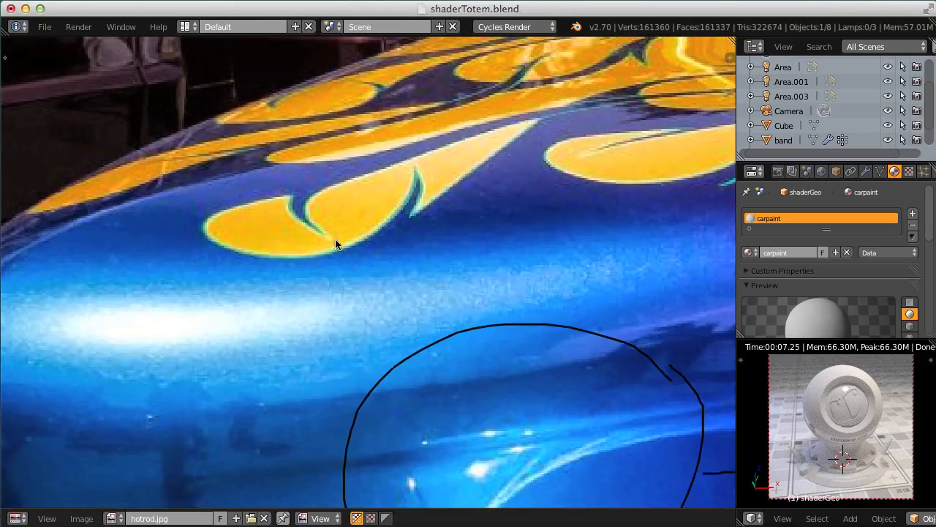
pyautogui.scroll(-2, 495, 364)
pyautogui.moveTo(399, 288)
pyautogui.mouseDown(button='right')
pyautogui.moveTo(330, 362)
pyautogui.moveTo(475, 496)
pyautogui.moveTo(567, 369)
pyautogui.moveTo(433, 288)
pyautogui.moveTo(349, 372)
pyautogui.moveTo(377, 442)
pyautogui.mouseUp(button='right')
pyautogui.moveTo(371, 320)
pyautogui.mouseDown(button='middle')
pyautogui.moveTo(436, 289)
pyautogui.moveTo(424, 326)
pyautogui.moveTo(446, 302)
pyautogui.mouseUp(button='middle')
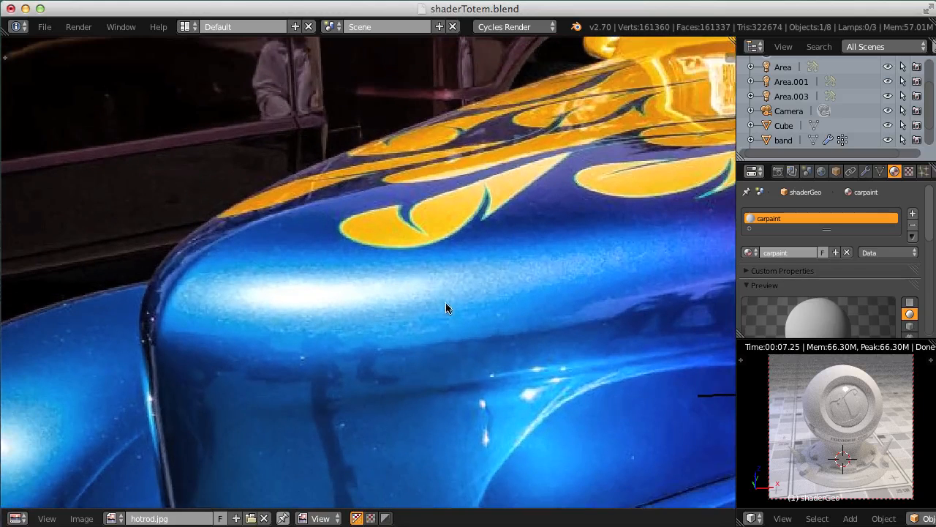
# Outline the bright core of the hood nose highlight, and draw a second, larger outline around its soft falloff
pyautogui.moveTo(472, 269)
pyautogui.mouseDown()
pyautogui.moveTo(278, 273)
pyautogui.moveTo(235, 294)
pyautogui.moveTo(437, 285)
pyautogui.moveTo(473, 271)
pyautogui.mouseUp()
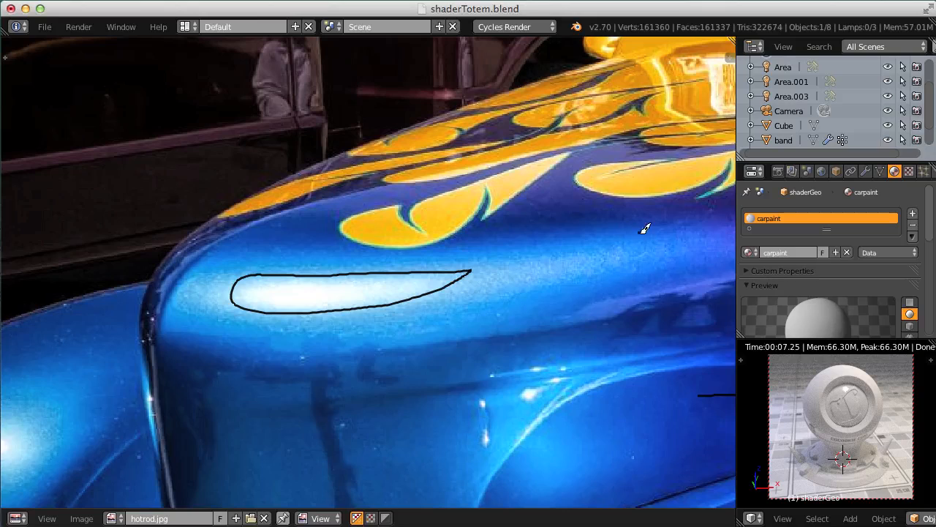
pyautogui.moveTo(647, 232)
pyautogui.mouseDown()
pyautogui.moveTo(319, 236)
pyautogui.moveTo(208, 269)
pyautogui.moveTo(280, 363)
pyautogui.moveTo(628, 265)
pyautogui.moveTo(645, 240)
pyautogui.mouseUp()
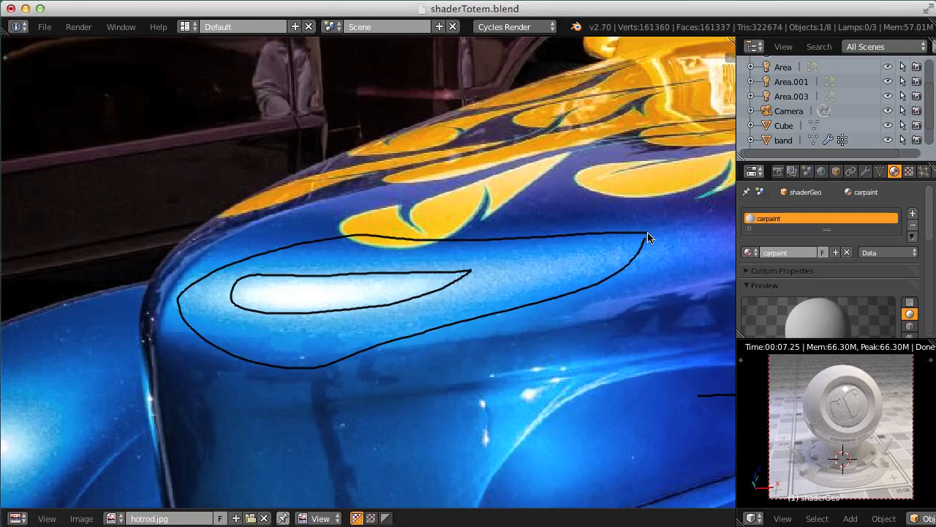
pyautogui.scroll(3, 526, 240)
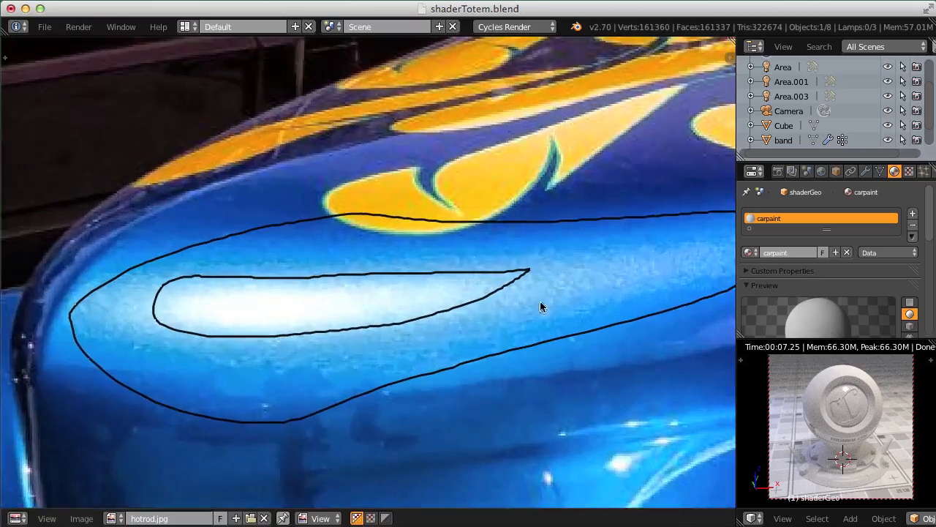
pyautogui.scroll(-1, 407, 338)
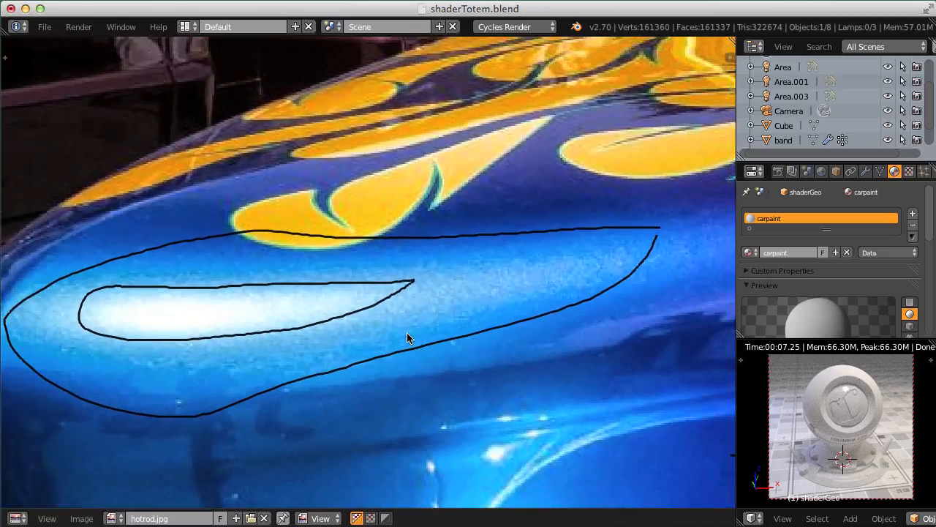
pyautogui.scroll(-5, 407, 337)
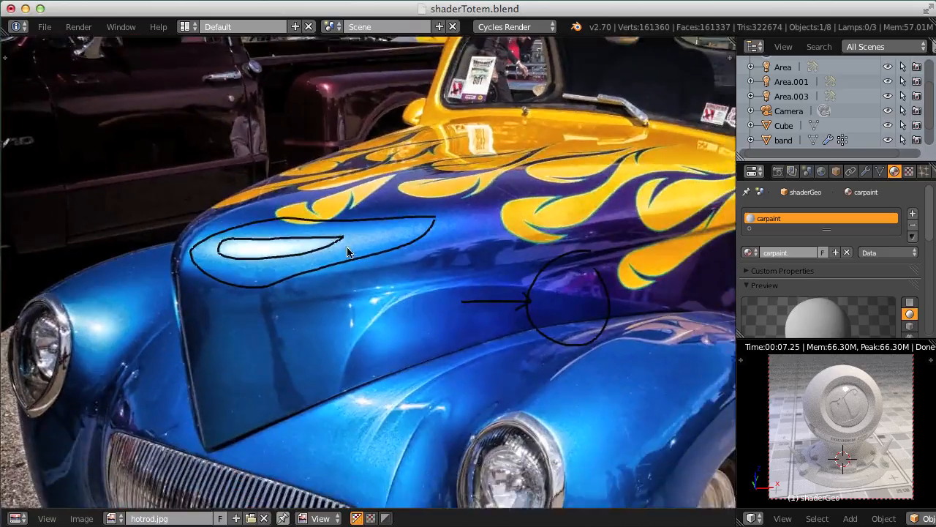
pyautogui.scroll(-2, 366, 246)
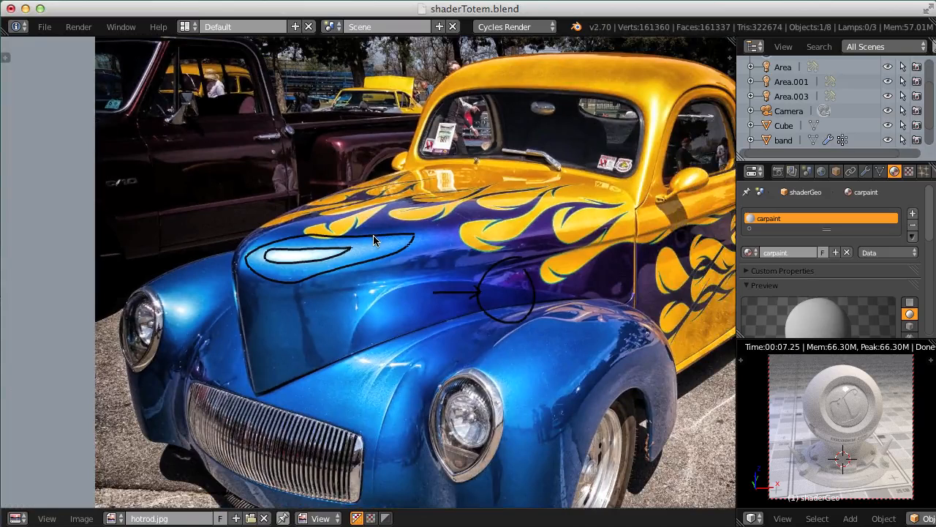
# Delete the Grease Pencil annotation layer from the reference photo and bring the whole car into view
pyautogui.press('n')
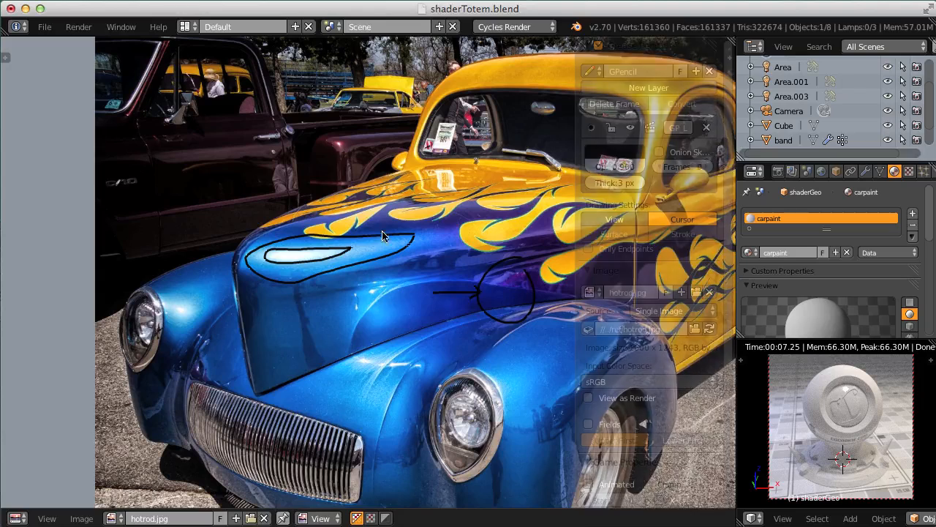
pyautogui.click(708, 129)
pyautogui.press('n')
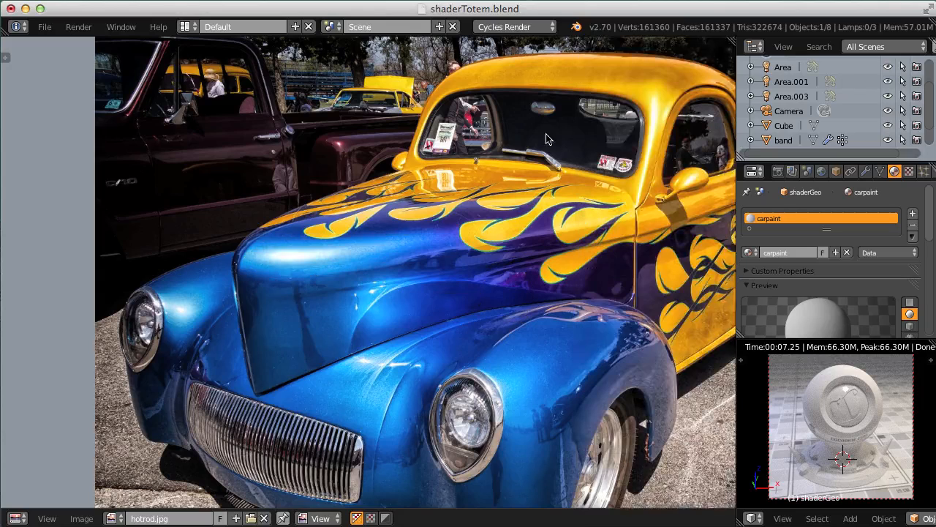
pyautogui.moveTo(585, 200); pyautogui.dragTo(519, 196, button='middle')
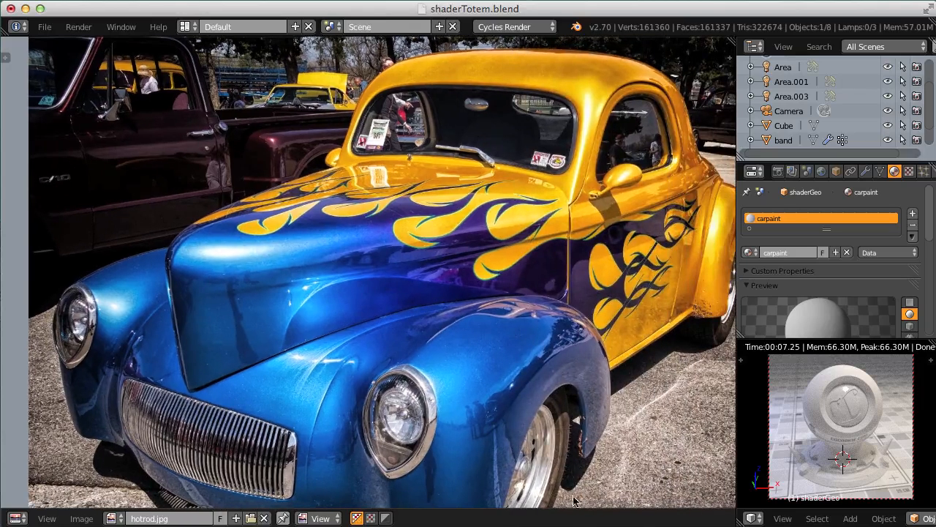
# Split the reference photo area horizontally and make the lower part a Node Editor, keeping the front of the car framed above
pyautogui.moveTo(724, 40); pyautogui.dragTo(700, 244)
pyautogui.click(16, 518)
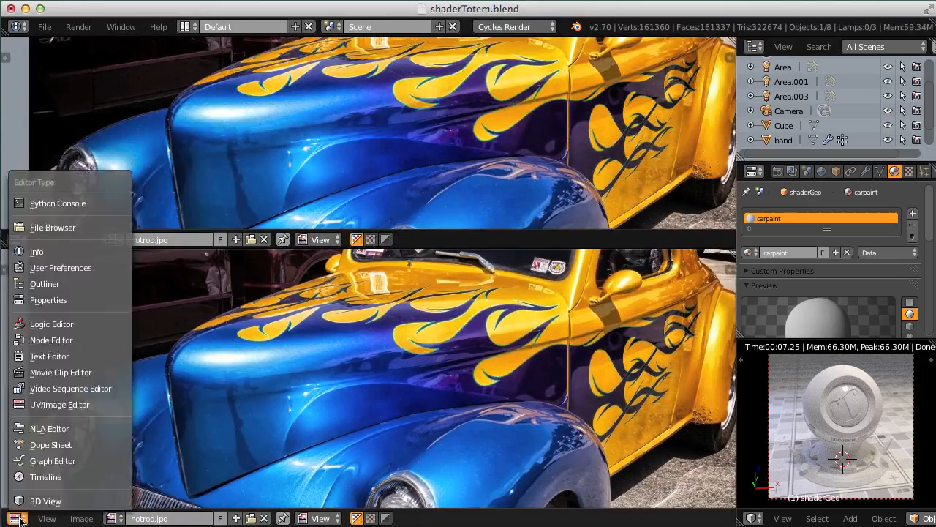
pyautogui.press('n')
pyautogui.moveTo(410, 231); pyautogui.dragTo(410, 211)
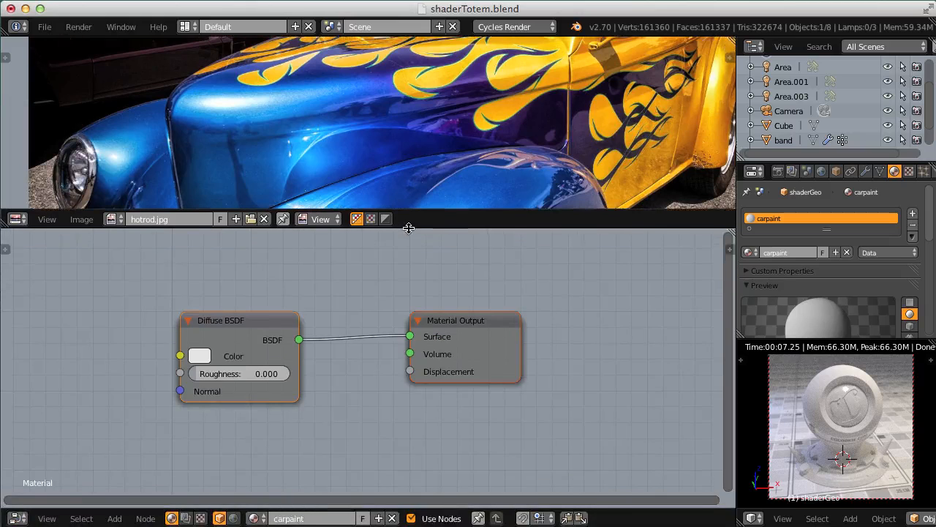
pyautogui.moveTo(355, 125); pyautogui.dragTo(400, 71, button='middle')
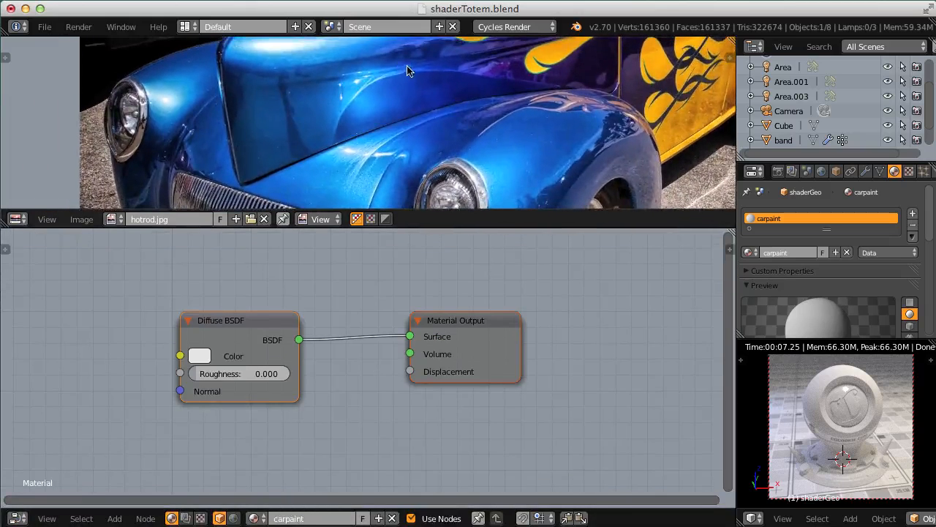
pyautogui.scroll(2, 407, 76)
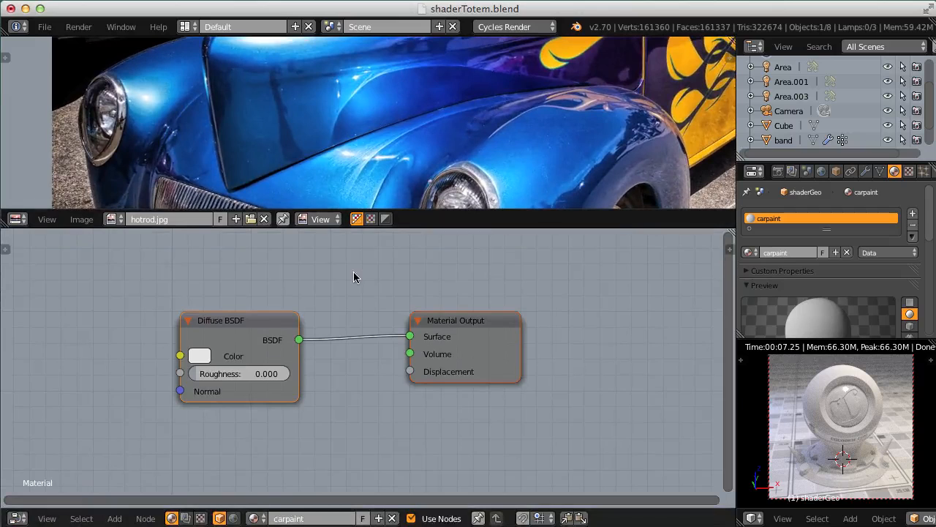
# Add a Layer Weight node to the carpaint material, placed below and to the left of the Diffuse BSDF
pyautogui.keyDown('ctrl'); pyautogui.moveTo(339, 334); pyautogui.dragTo(322, 294, button='middle'); pyautogui.keyUp('ctrl')
pyautogui.moveTo(313, 382); pyautogui.dragTo(395, 339, button='middle')
pyautogui.hotkey('shift', 'a')
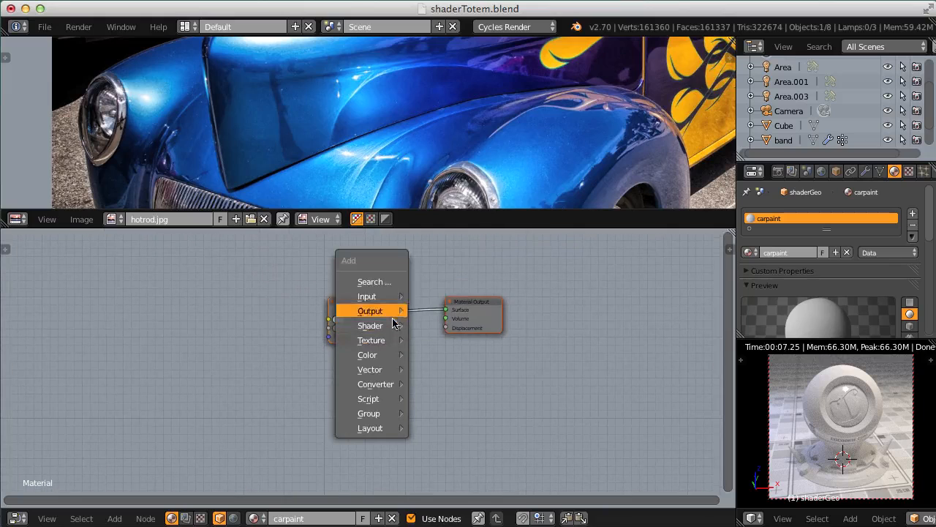
pyautogui.moveTo(390, 297)
pyautogui.click(468, 152)
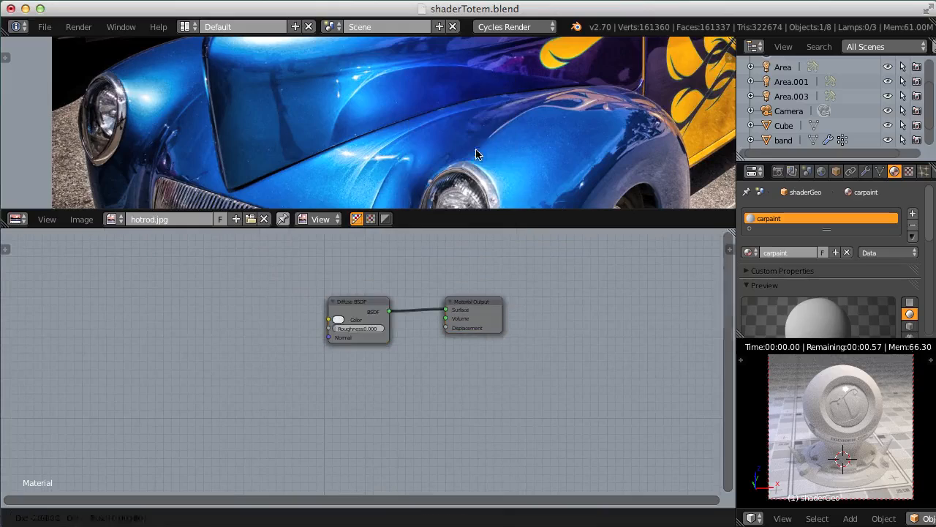
pyautogui.click(144, 359)
# Add a ColorRamp node beside the Layer Weight node and connect the Facing output to its Fac input
pyautogui.keyDown('ctrl'); pyautogui.moveTo(301, 336); pyautogui.dragTo(267, 332, button='middle'); pyautogui.keyUp('ctrl')
pyautogui.hotkey('shift', 'a')
pyautogui.moveTo(248, 417)
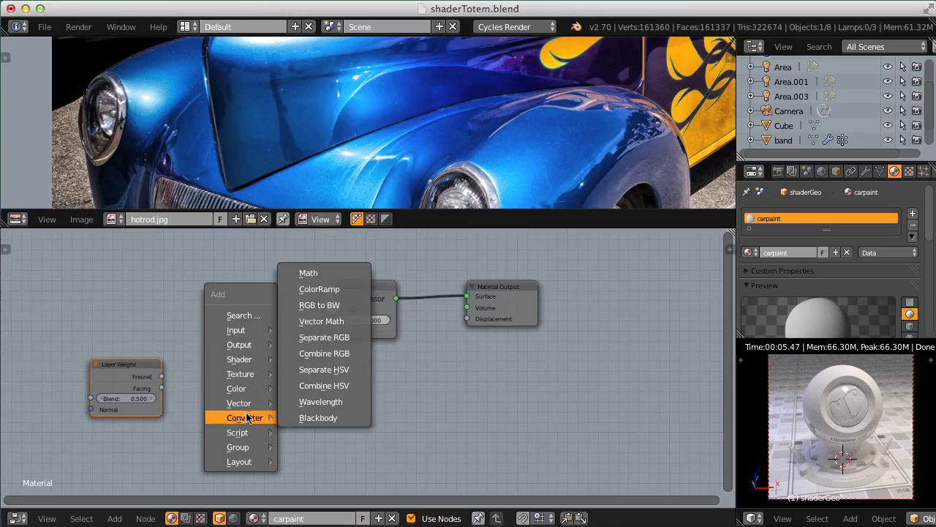
pyautogui.click(315, 290)
pyautogui.click(186, 356)
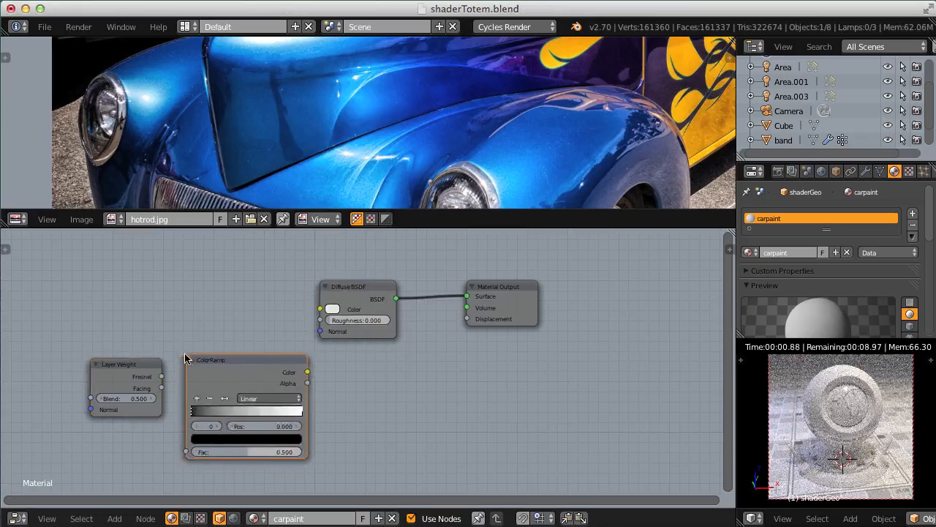
pyautogui.moveTo(186, 355); pyautogui.dragTo(257, 294, button='middle')
pyautogui.keyDown('ctrl'); pyautogui.moveTo(257, 293); pyautogui.dragTo(261, 320, button='middle'); pyautogui.keyUp('ctrl')
pyautogui.moveTo(177, 301); pyautogui.dragTo(163, 317)
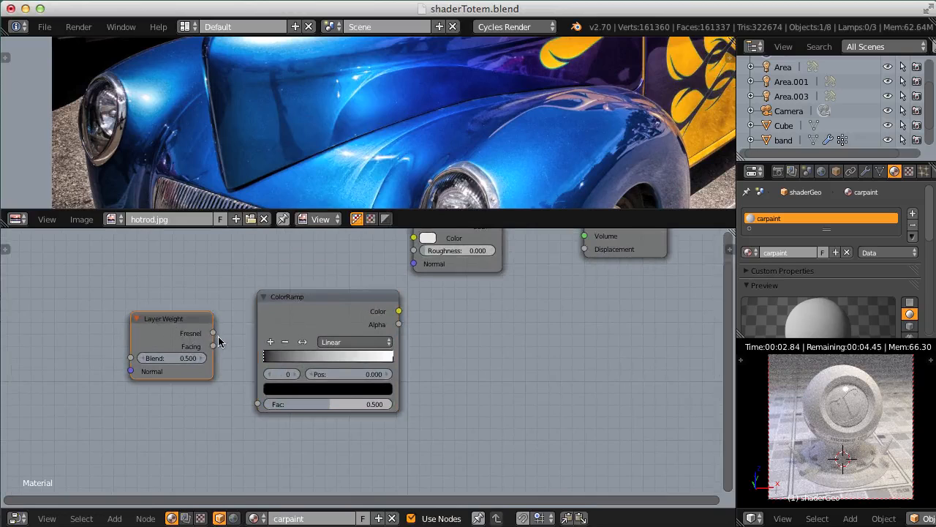
pyautogui.moveTo(236, 374); pyautogui.dragTo(258, 404)
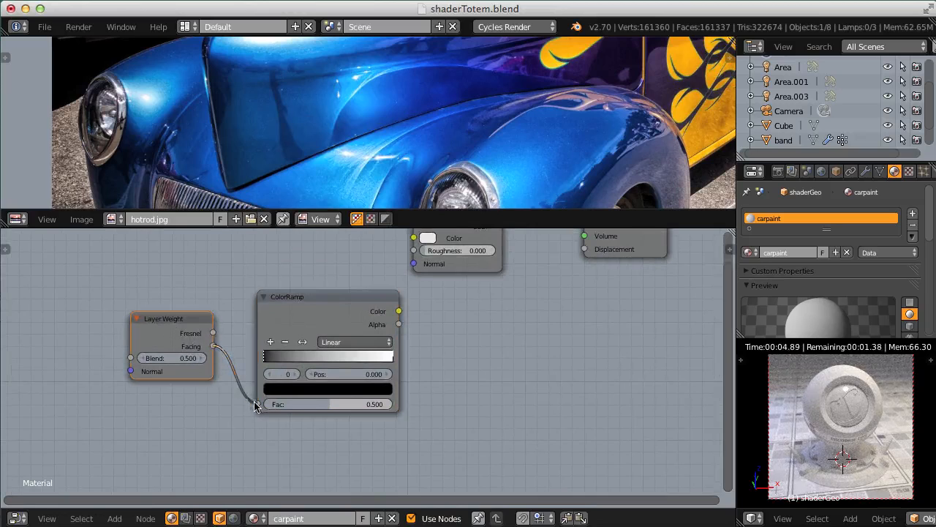
# Move the Diffuse BSDF and Material Output nodes up to free space beside the ColorRamp
pyautogui.scroll(-3, 334, 288)
pyautogui.moveTo(334, 288); pyautogui.dragTo(261, 318, button='middle')
pyautogui.click(333, 324)
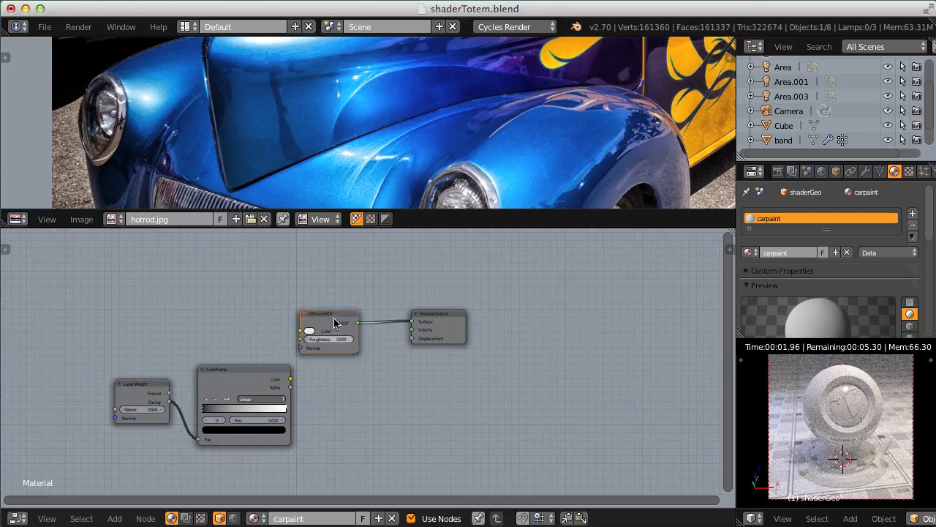
pyautogui.moveTo(333, 324); pyautogui.dragTo(333, 289)
pyautogui.moveTo(435, 324); pyautogui.dragTo(424, 283)
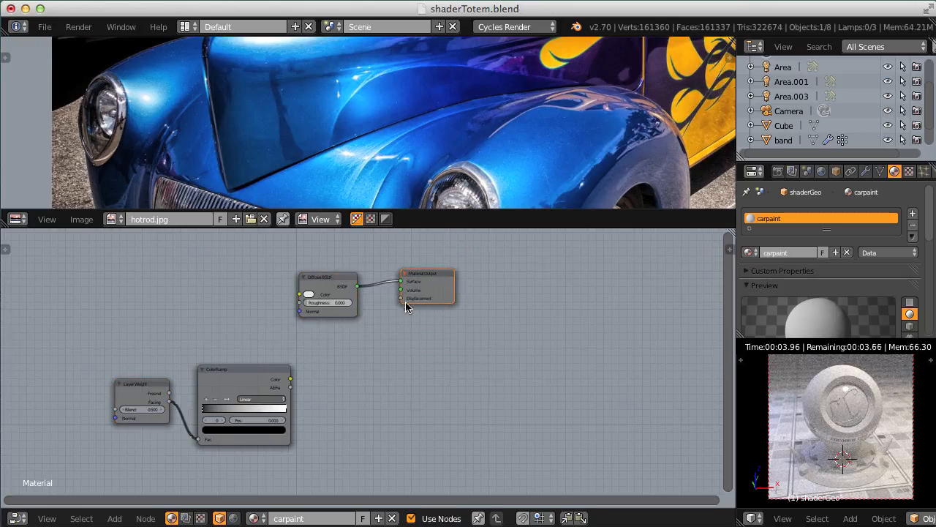
# Add an Emission shader with the ColorRamp's Color feeding its Color, and connect it to the Material Output's Surface
pyautogui.hotkey('shift', 'a')
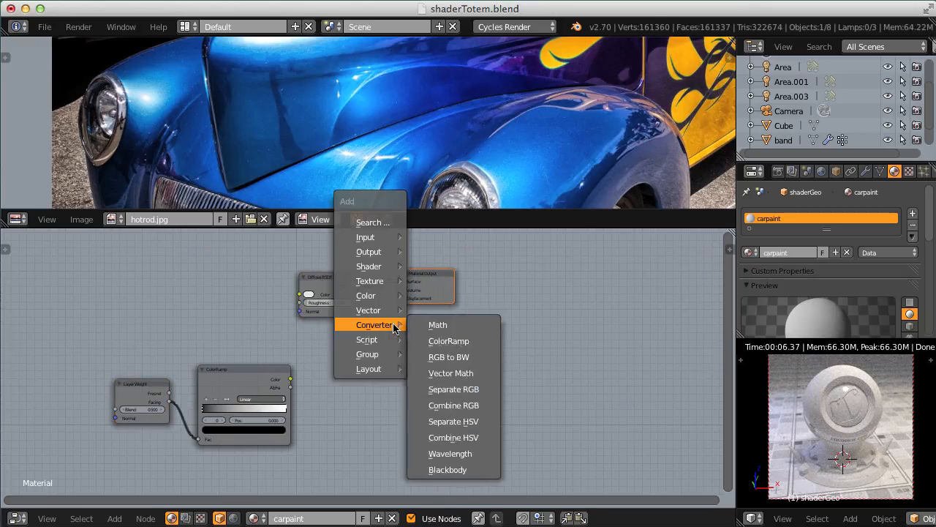
pyautogui.moveTo(391, 266)
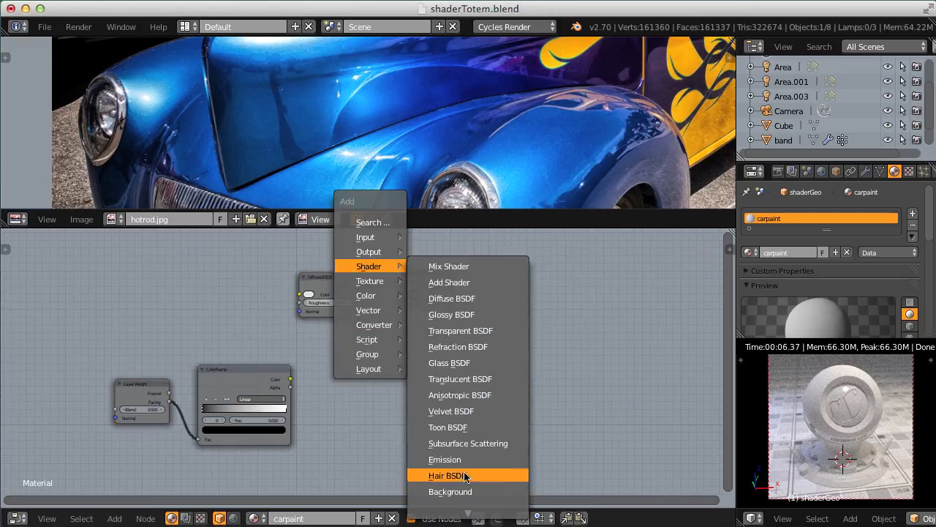
pyautogui.click(445, 459)
pyautogui.click(391, 419)
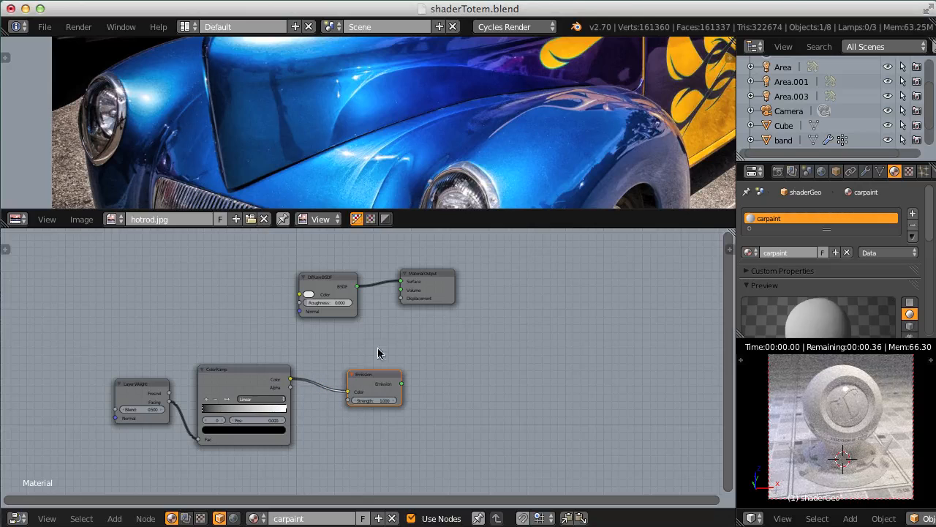
pyautogui.moveTo(414, 287); pyautogui.dragTo(483, 287)
pyautogui.moveTo(402, 384); pyautogui.dragTo(507, 283)
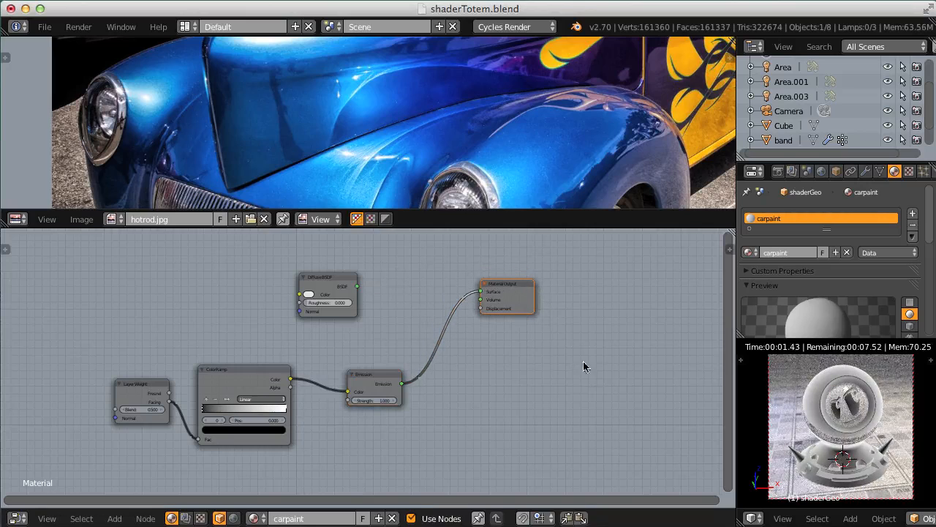
# Enlarge the rendered viewport by widening it and shrinking the areas above, and frame the shader ball closer
pyautogui.moveTo(735, 311); pyautogui.dragTo(692, 310)
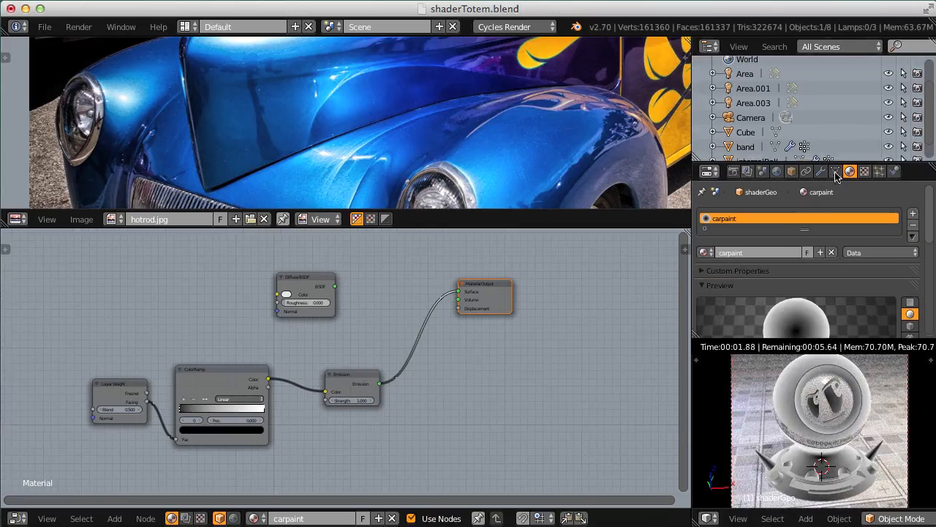
pyautogui.moveTo(836, 166); pyautogui.dragTo(840, 98)
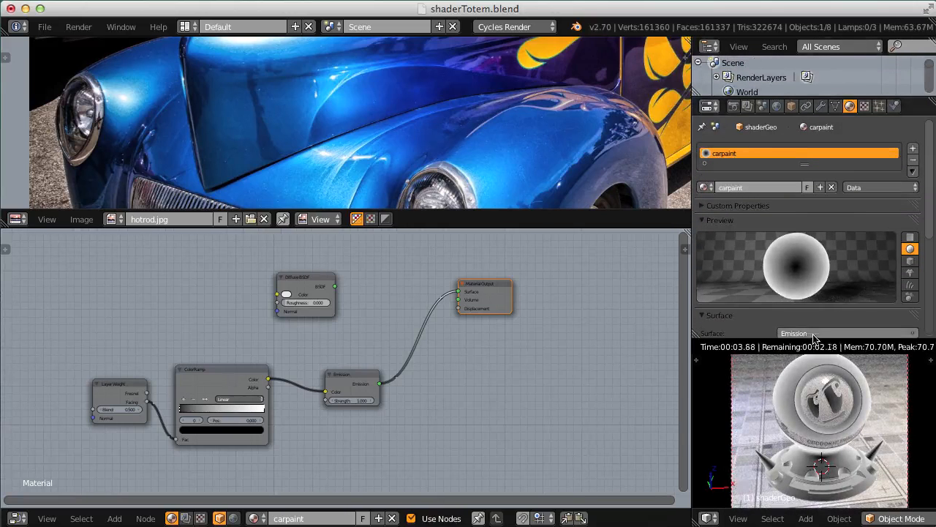
pyautogui.moveTo(813, 338); pyautogui.dragTo(815, 283)
pyautogui.scroll(3, 778, 461)
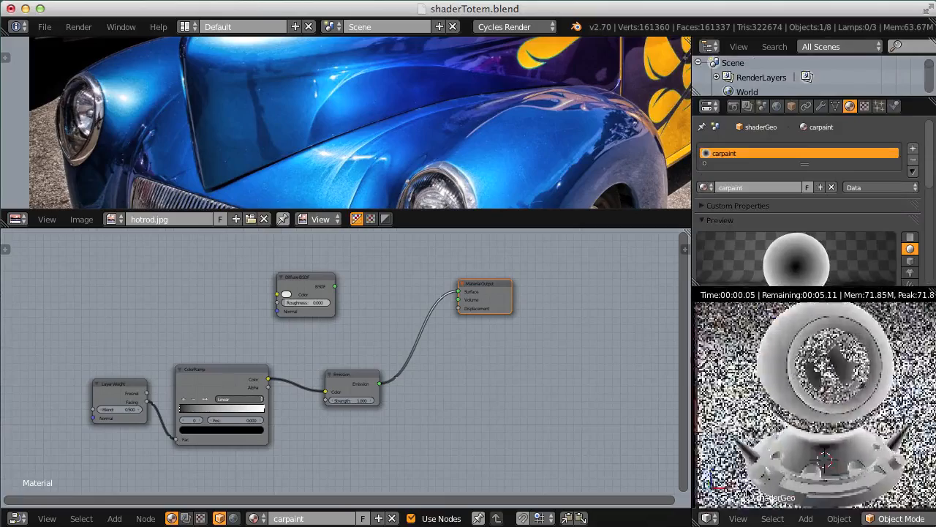
pyautogui.keyDown('shift'); pyautogui.moveTo(777, 461); pyautogui.dragTo(772, 441, button='middle'); pyautogui.keyUp('shift')
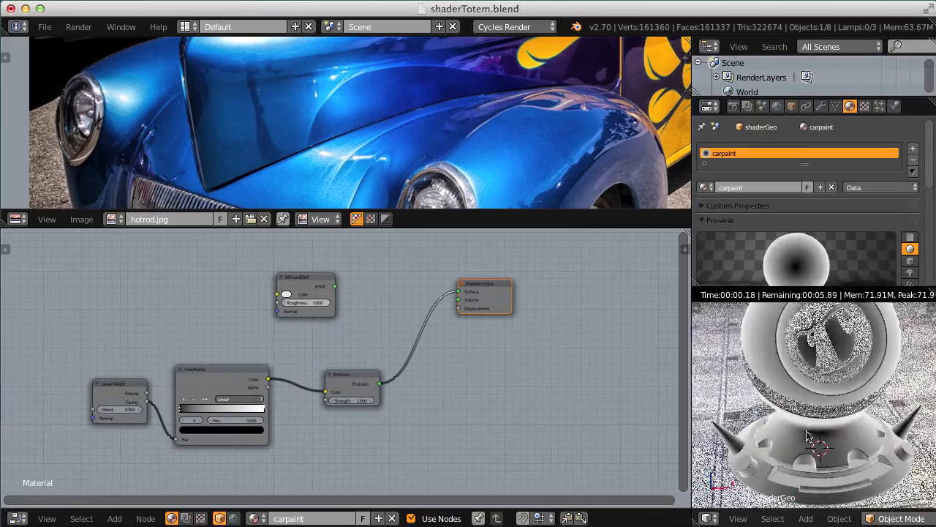
pyautogui.scroll(-1, 808, 427)
# Move the ColorRamp's black stop to position 0.186
pyautogui.moveTo(230, 442); pyautogui.dragTo(317, 437, button='middle')
pyautogui.scroll(13, 317, 437)
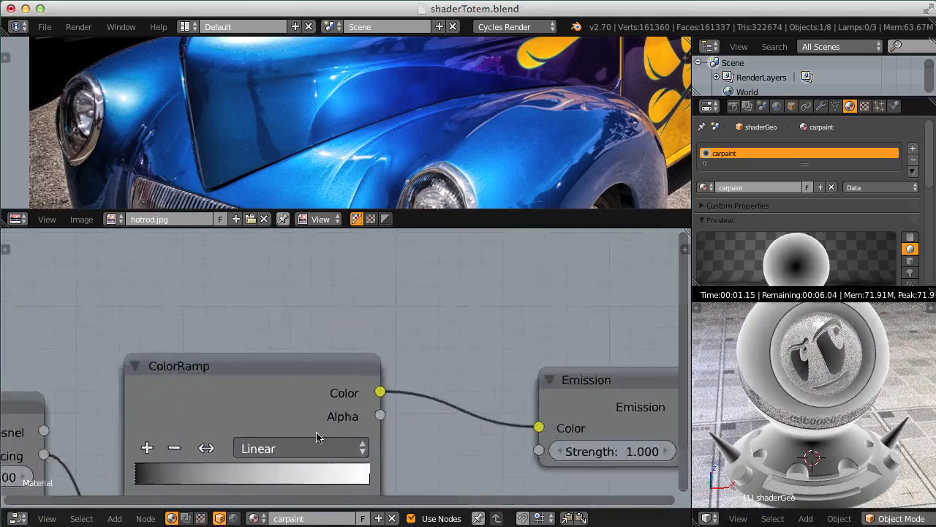
pyautogui.scroll(-7, 336, 376)
pyautogui.moveTo(364, 366); pyautogui.dragTo(421, 356, button='middle')
pyautogui.scroll(3, 471, 364)
pyautogui.scroll(2, 431, 360)
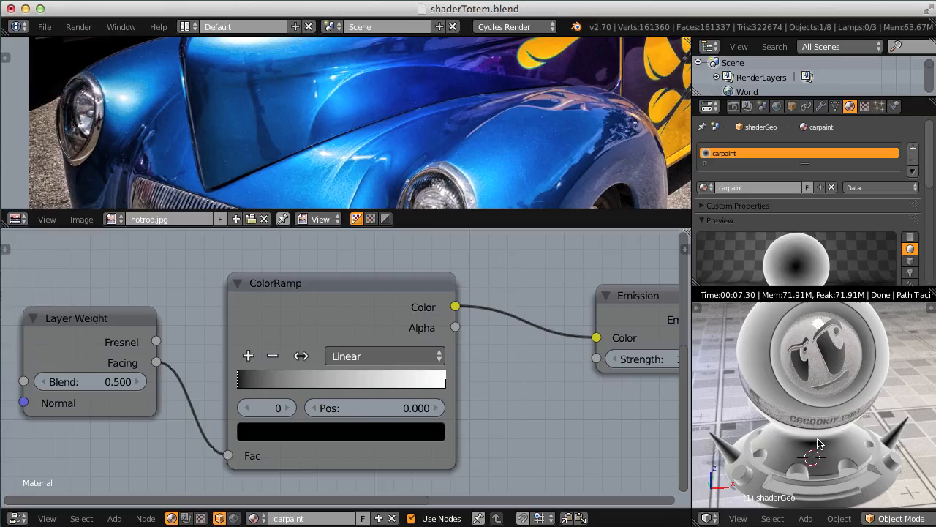
pyautogui.moveTo(242, 384); pyautogui.dragTo(310, 389)
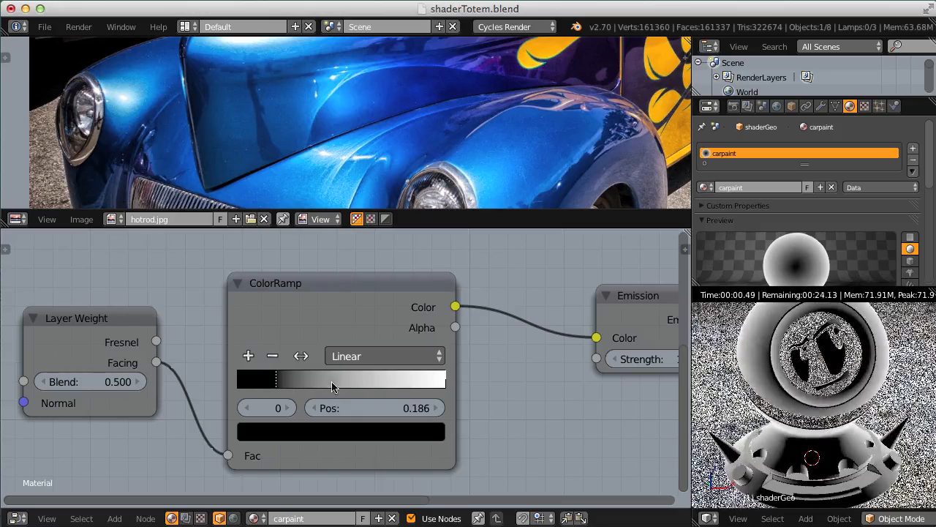
# Set the ColorRamp's interpolation to B-Spline and move its black stop to 0.368 and white stop to 0.777
pyautogui.click(371, 359)
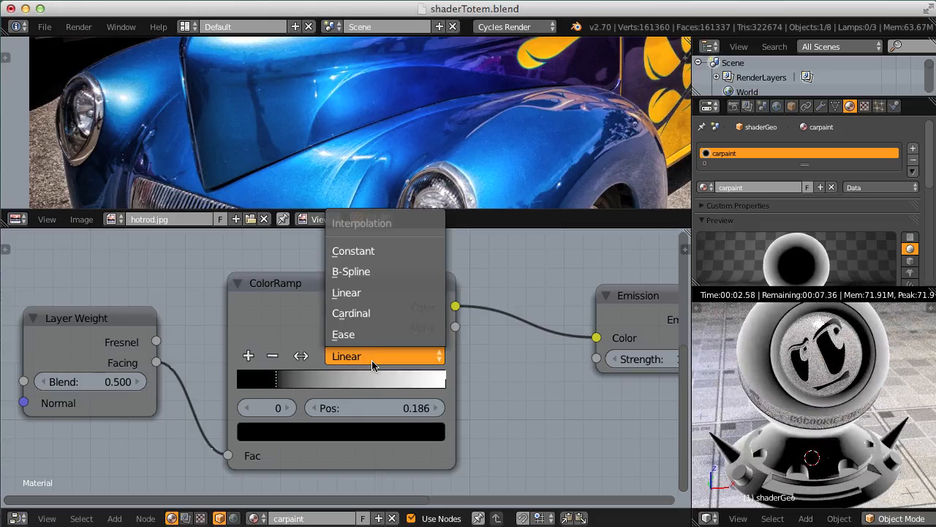
pyautogui.click(362, 273)
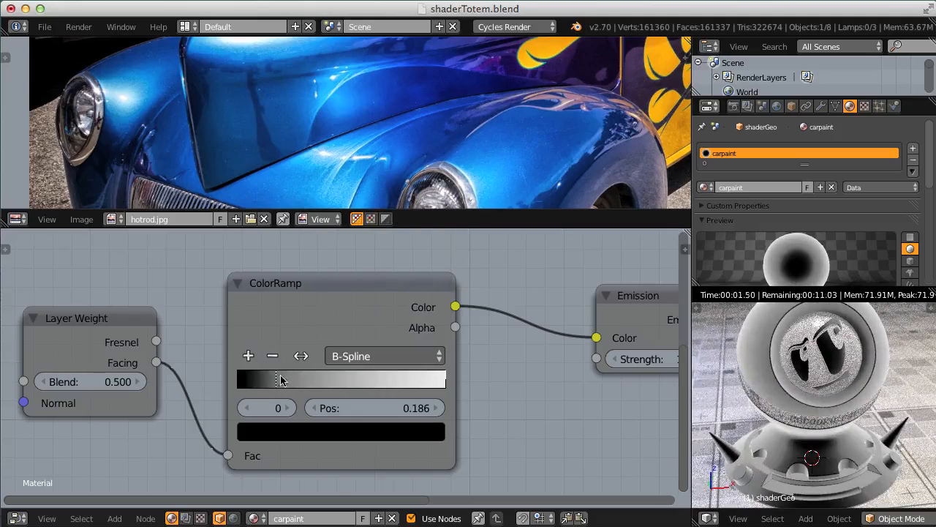
pyautogui.moveTo(284, 380); pyautogui.dragTo(318, 377)
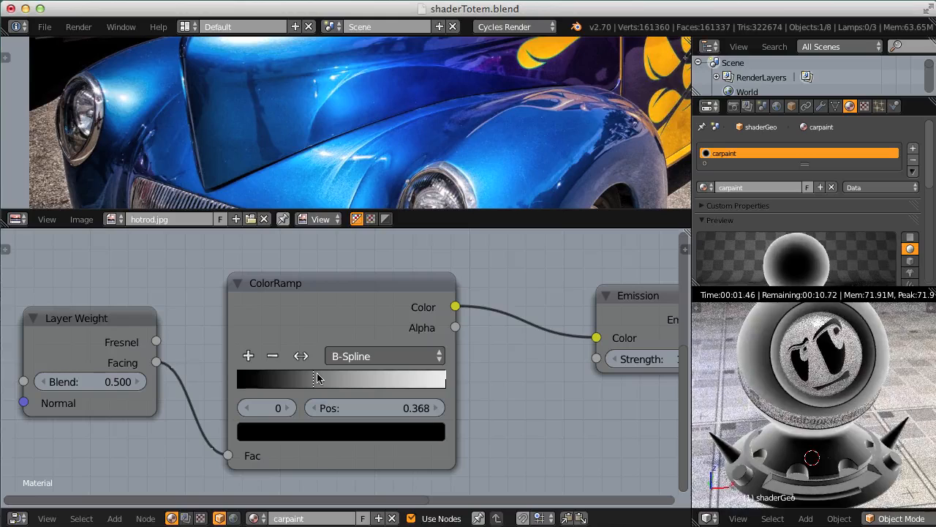
pyautogui.click(442, 380)
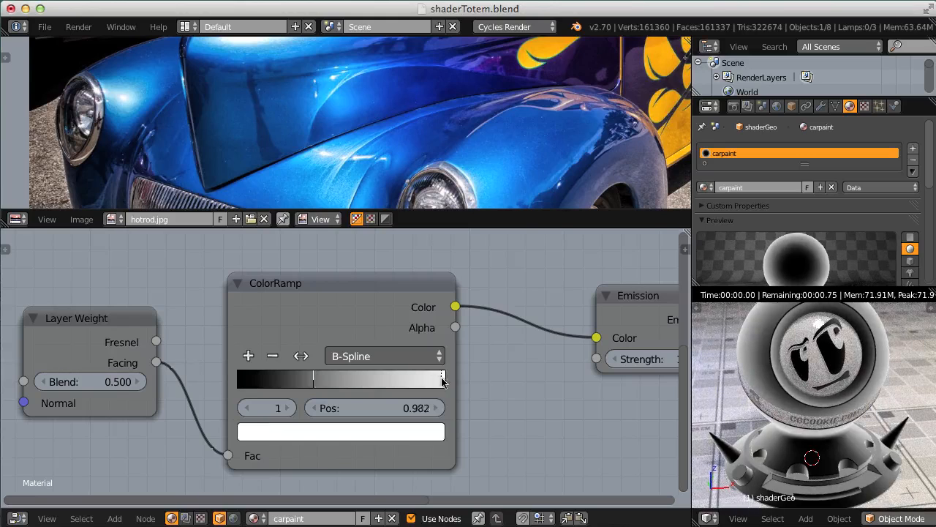
pyautogui.moveTo(412, 382); pyautogui.dragTo(401, 383)
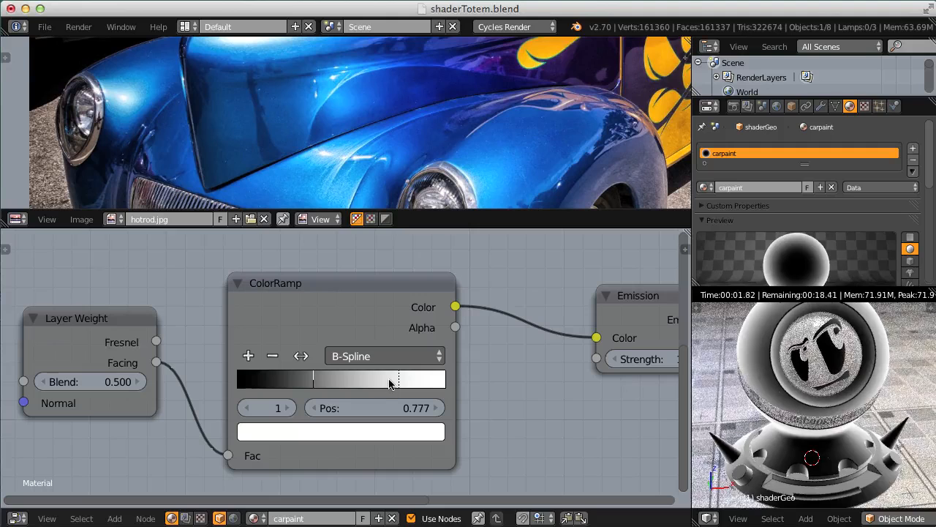
# Shift the Layer Weight and ColorRamp nodes farther from the Emission node and nudge the Diffuse BSDF to free up space
pyautogui.keyDown('ctrl'); pyautogui.moveTo(382, 380); pyautogui.dragTo(378, 334, button='middle'); pyautogui.keyUp('ctrl')
pyautogui.click(332, 352)
pyautogui.keyDown('shift'); pyautogui.click(256, 369); pyautogui.keyUp('shift')
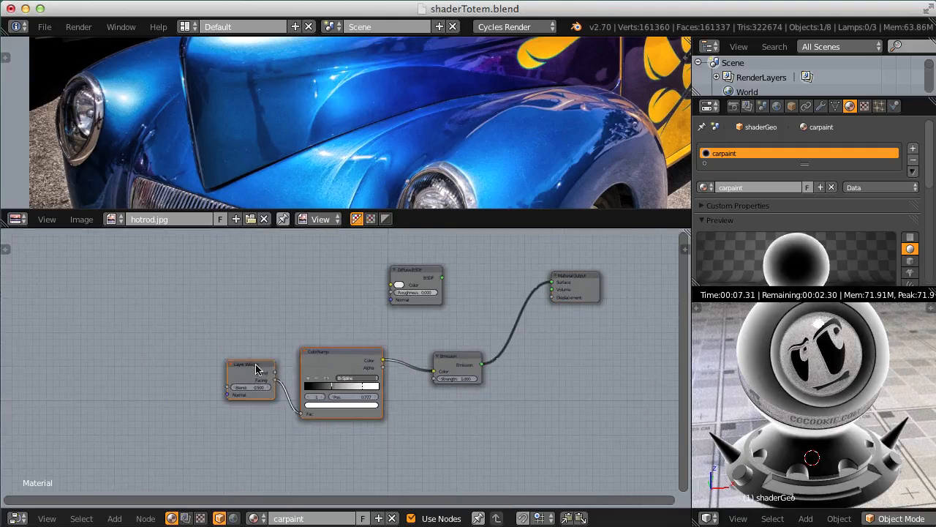
pyautogui.moveTo(314, 354); pyautogui.dragTo(212, 355)
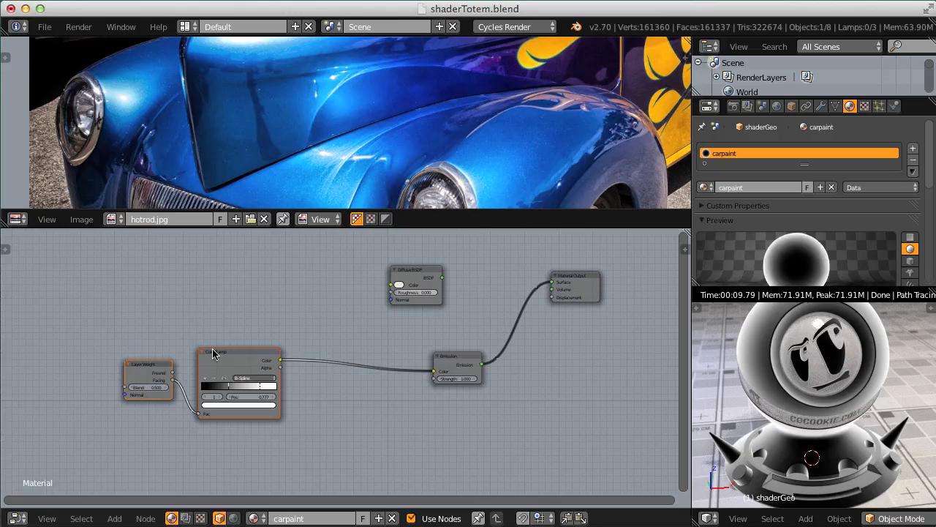
pyautogui.scroll(1, 358, 303)
pyautogui.moveTo(452, 275); pyautogui.dragTo(480, 301, button='middle')
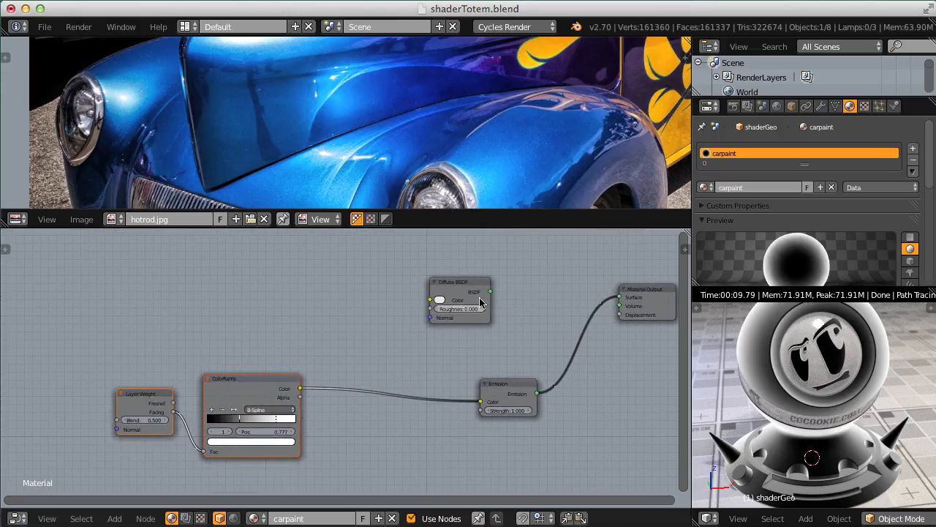
pyautogui.moveTo(454, 284); pyautogui.dragTo(483, 301)
pyautogui.keyDown('ctrl'); pyautogui.moveTo(376, 280); pyautogui.dragTo(364, 301, button='middle'); pyautogui.keyUp('ctrl')
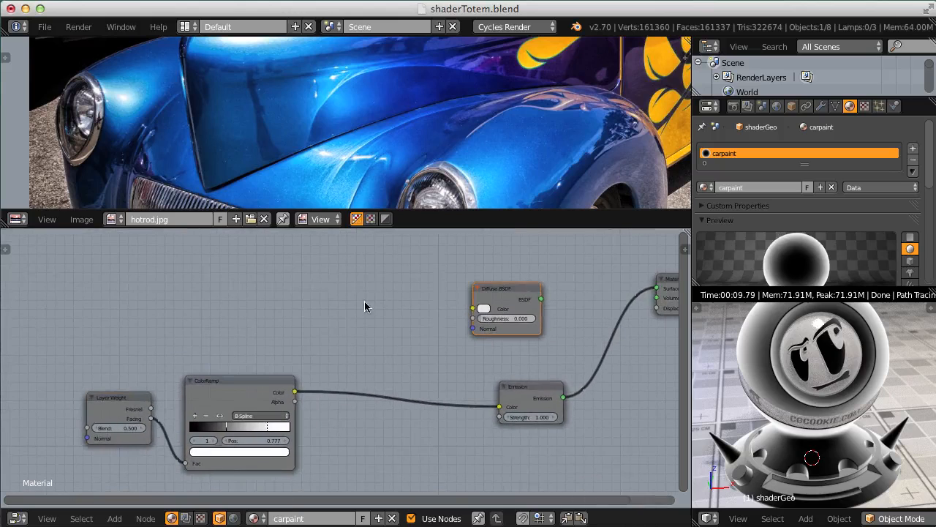
# Insert a color Mix node between the ColorRamp and Emission, with the ColorRamp's Color feeding its Fac input
pyautogui.hotkey('shift', 'a')
pyautogui.moveTo(371, 308)
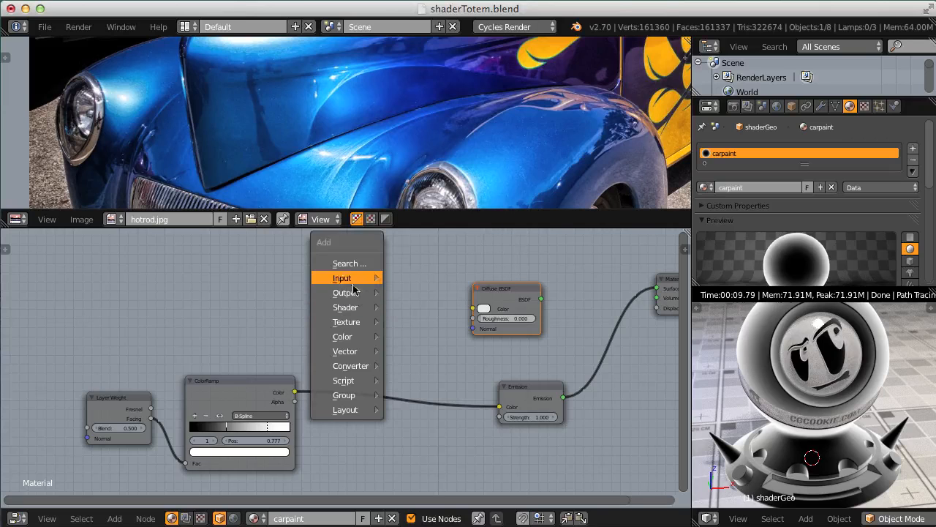
pyautogui.moveTo(343, 335)
pyautogui.click(406, 343)
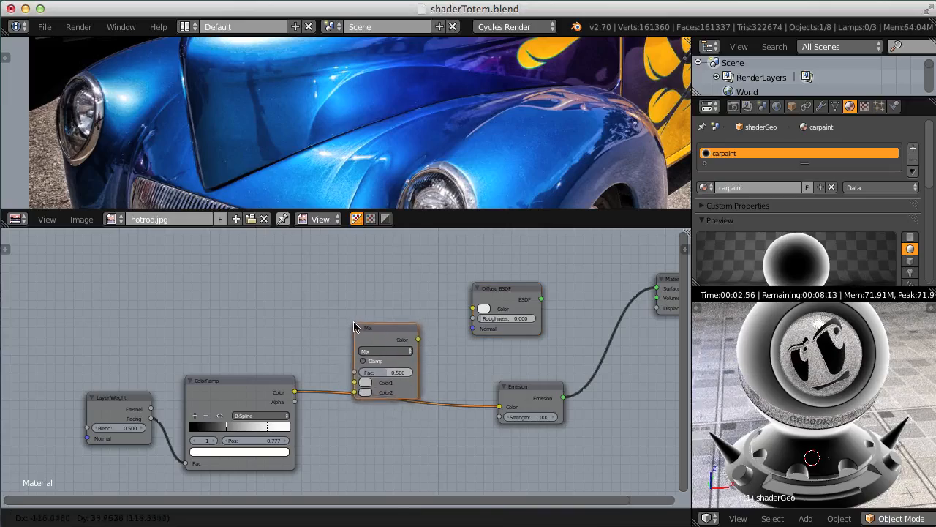
pyautogui.click(354, 328)
pyautogui.scroll(3, 351, 352)
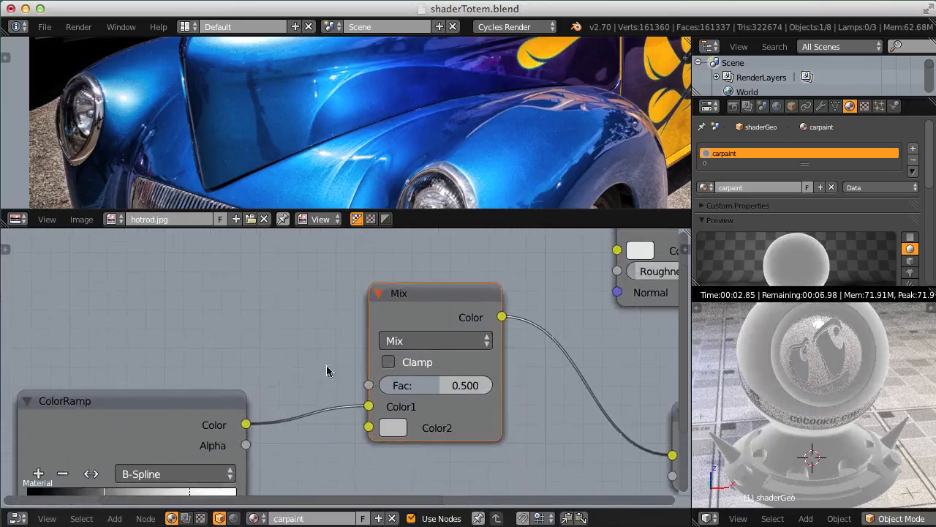
pyautogui.moveTo(365, 414); pyautogui.dragTo(362, 389)
# Set the Mix node's Color2 to a saturated blue and brighten it to match the car paint
pyautogui.moveTo(448, 410); pyautogui.dragTo(402, 402, button='middle')
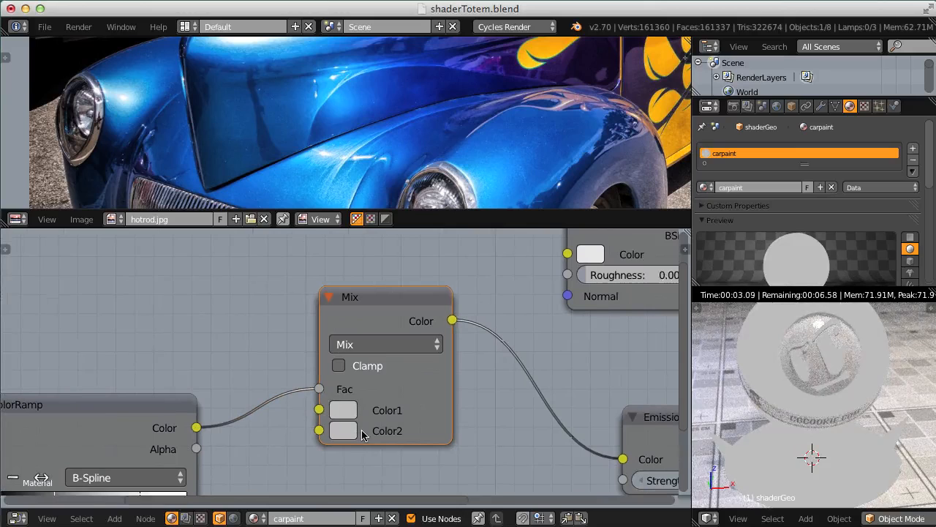
pyautogui.moveTo(361, 434); pyautogui.dragTo(414, 350, button='middle')
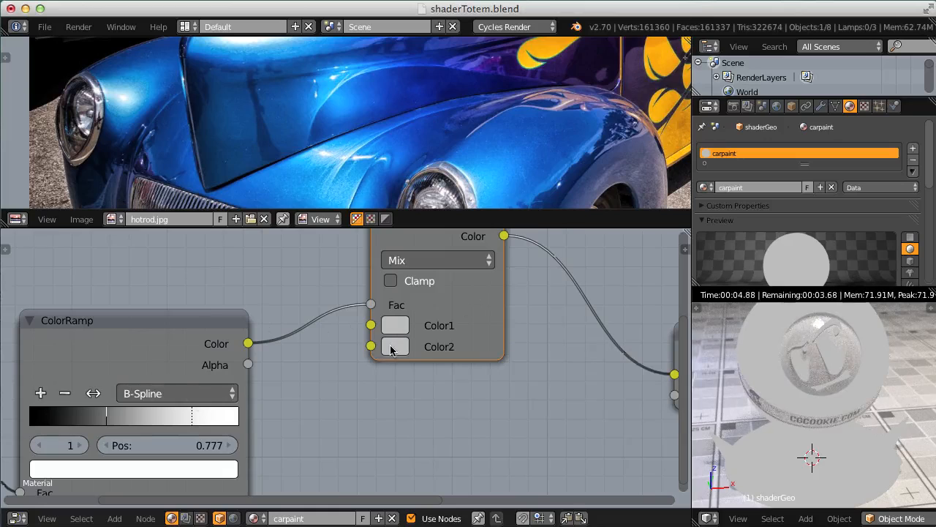
pyautogui.click(393, 347)
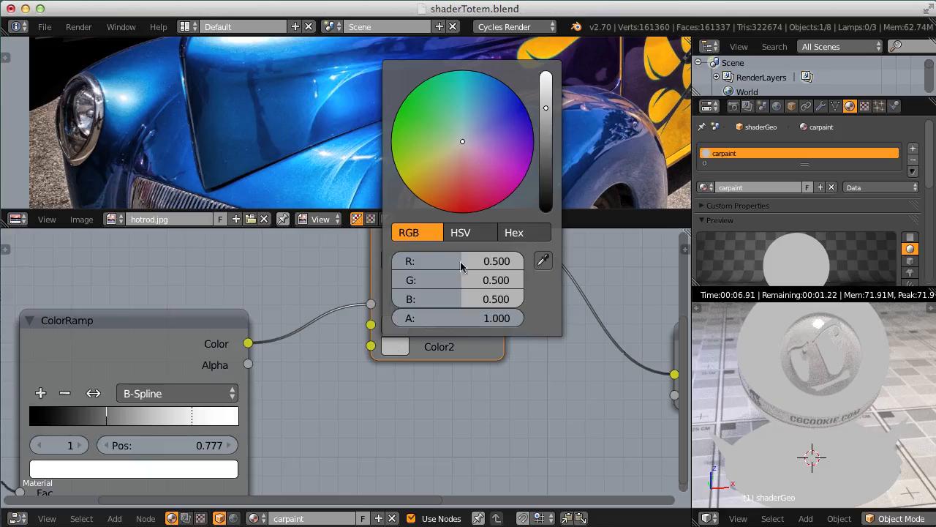
pyautogui.moveTo(504, 116); pyautogui.dragTo(525, 98)
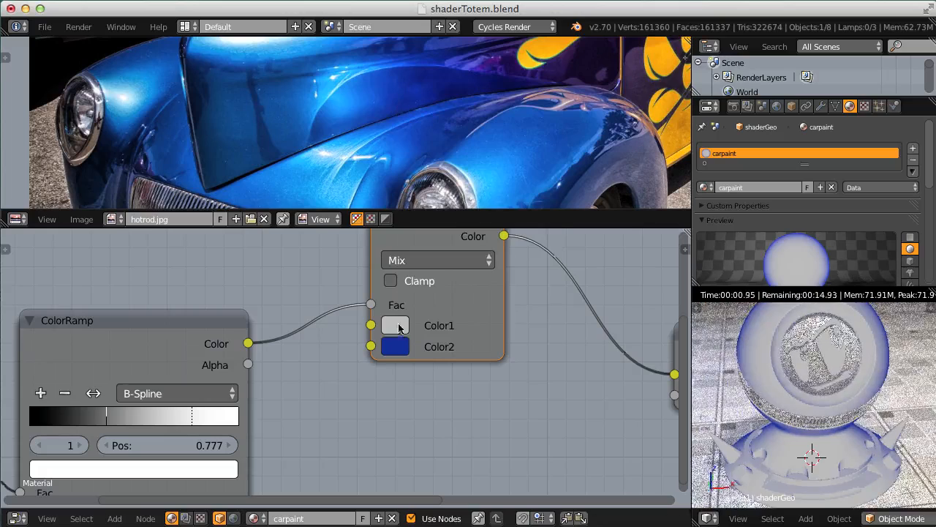
pyautogui.click(395, 346)
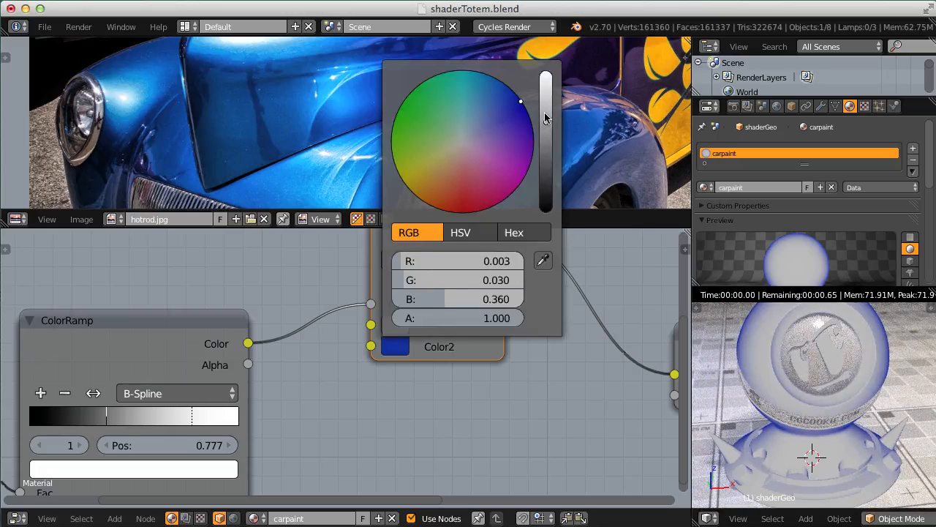
pyautogui.moveTo(545, 117); pyautogui.dragTo(546, 101)
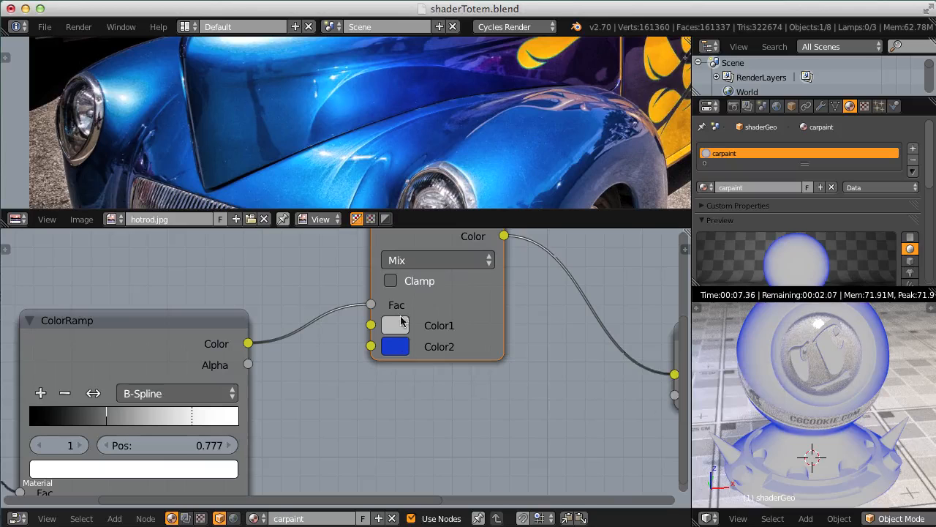
# Copy the blue into the Mix node's Color1 and darken Color2 to black
pyautogui.hotkey('ctrl', 'v')
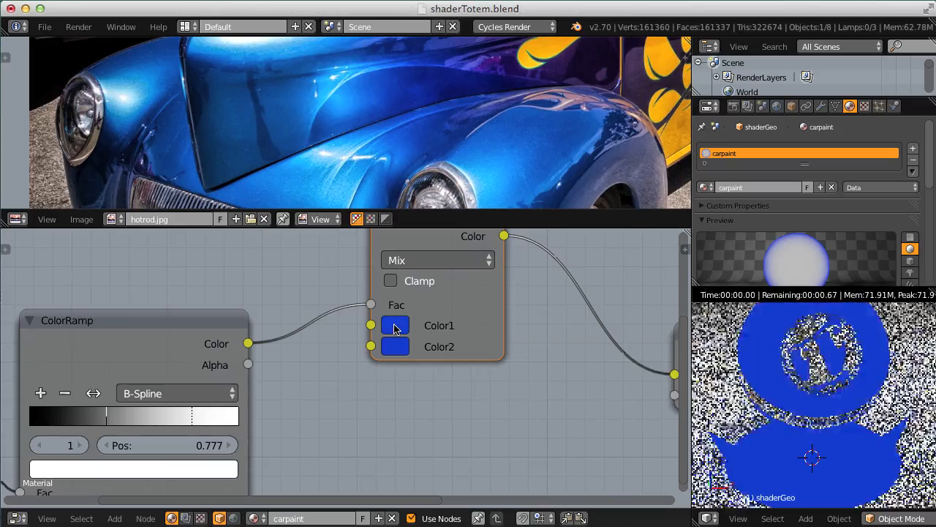
pyautogui.click(388, 348)
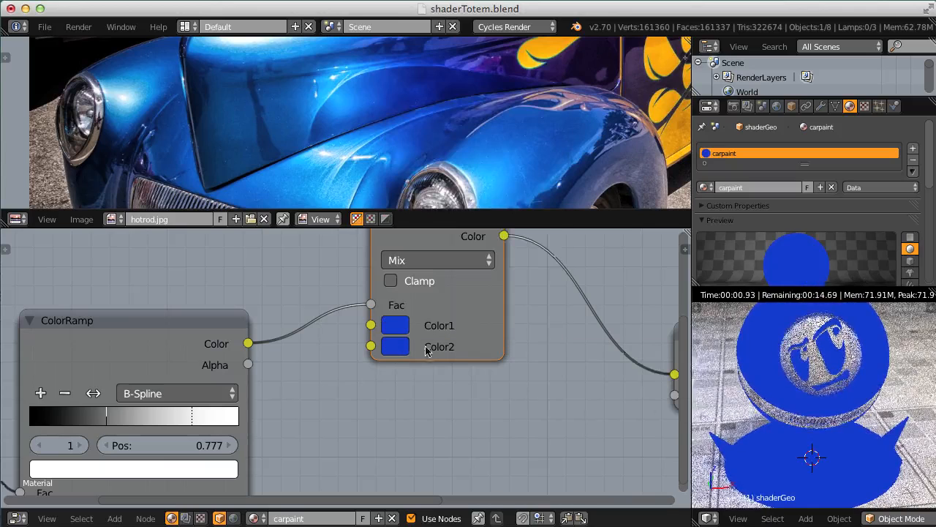
pyautogui.click(399, 350)
pyautogui.moveTo(545, 105); pyautogui.dragTo(547, 212)
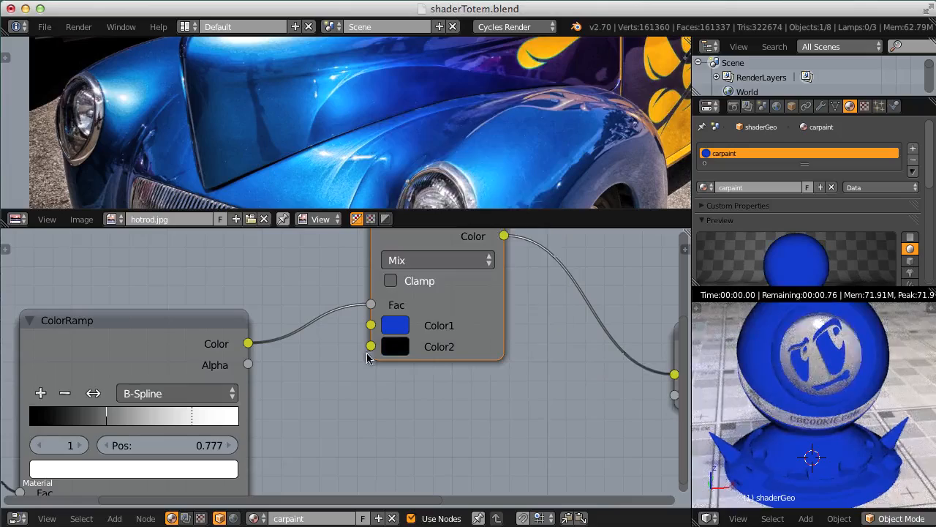
# Move the ColorRamp's black stop to position 0.209 and its white stop to 0.536
pyautogui.moveTo(109, 417); pyautogui.dragTo(73, 418)
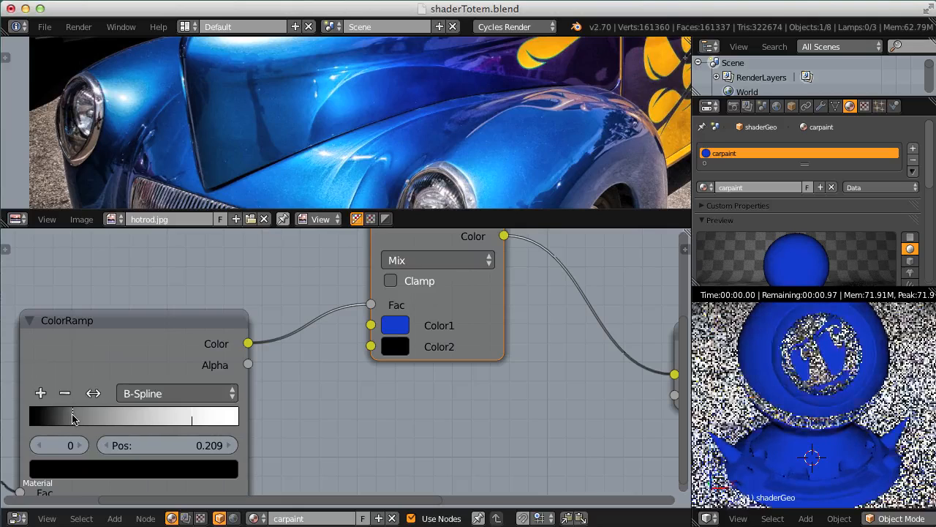
pyautogui.click(192, 422)
pyautogui.moveTo(168, 427); pyautogui.dragTo(140, 424)
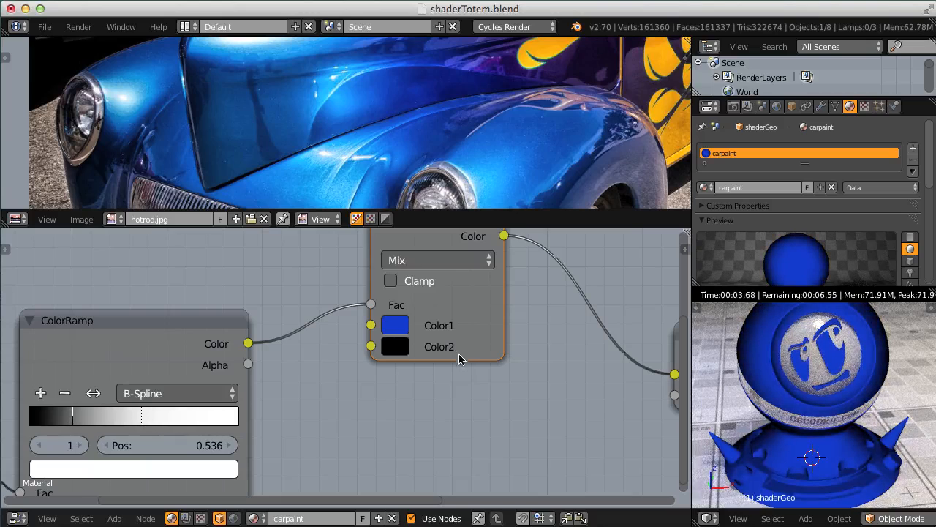
# Connect the Mix node's Color to the Diffuse BSDF's Color, and the Diffuse BSDF to the Material Output's Surface
pyautogui.scroll(-3, 451, 357)
pyautogui.moveTo(457, 278); pyautogui.dragTo(425, 302, button='middle')
pyautogui.moveTo(479, 253); pyautogui.dragTo(331, 362, button='middle')
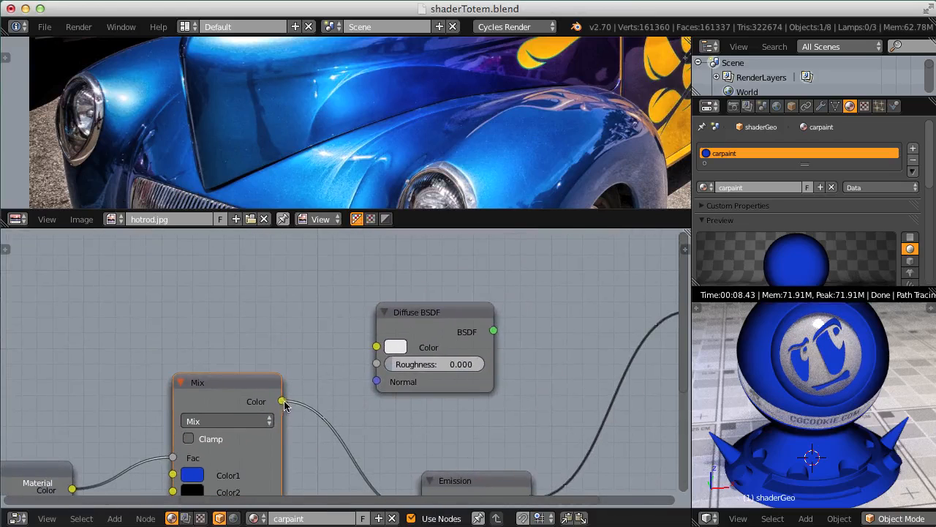
pyautogui.moveTo(323, 376); pyautogui.dragTo(376, 347)
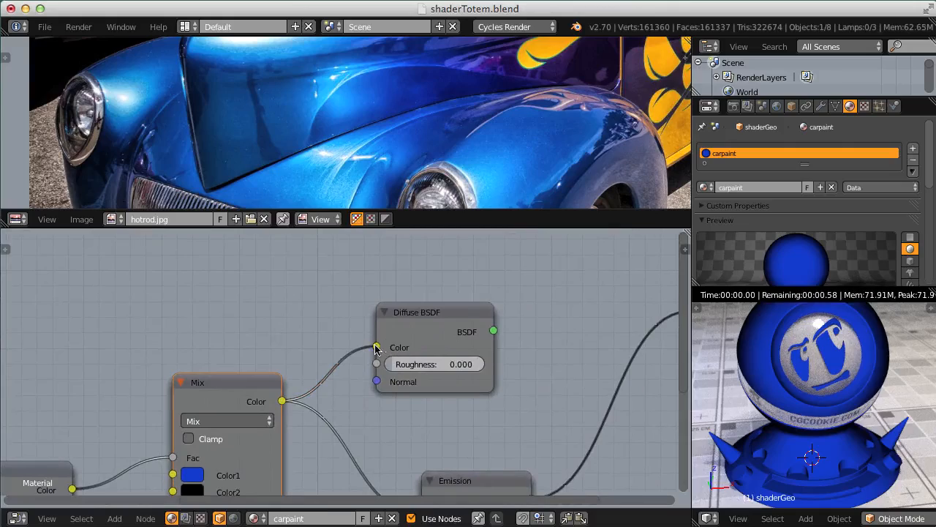
pyautogui.moveTo(514, 318); pyautogui.dragTo(318, 336, button='middle')
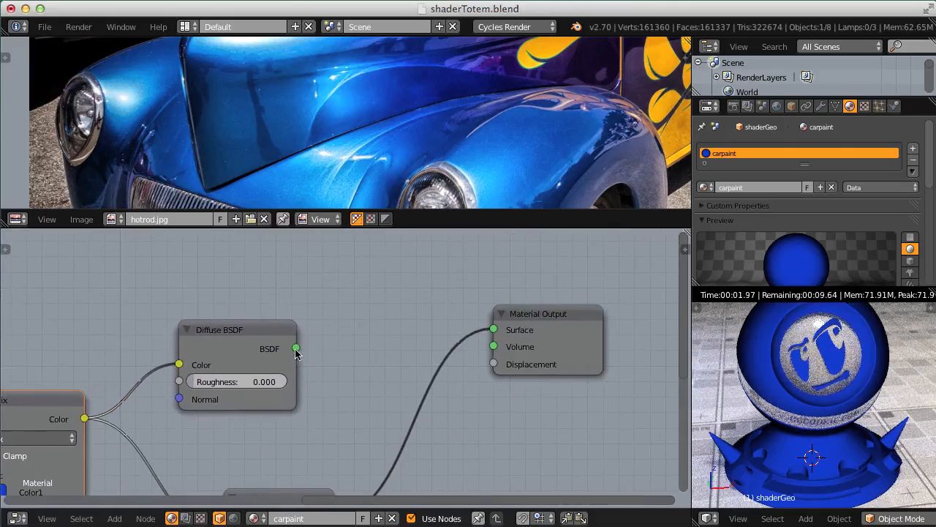
pyautogui.moveTo(297, 349); pyautogui.dragTo(494, 329)
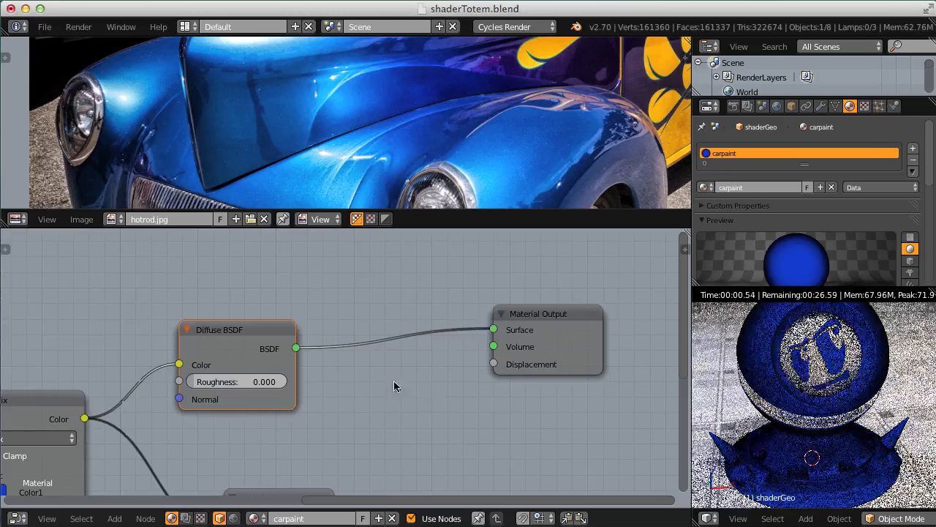
# Add a Glossy BSDF just below the Diffuse BSDF, moving the Emission node down out of the way
pyautogui.scroll(-1, 369, 406)
pyautogui.keyDown('ctrl'); pyautogui.moveTo(369, 407); pyautogui.dragTo(339, 344, button='middle'); pyautogui.keyUp('ctrl')
pyautogui.moveTo(224, 363); pyautogui.dragTo(374, 306, button='middle')
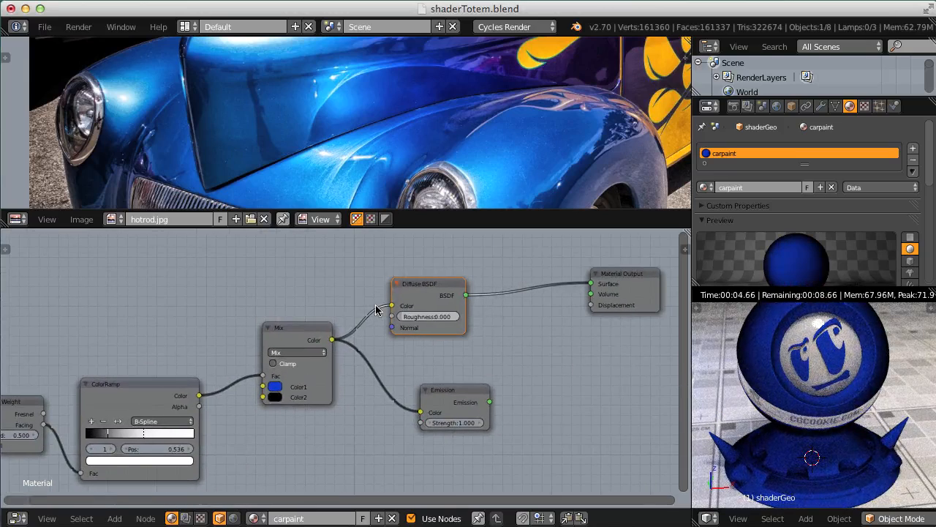
pyautogui.keyDown('ctrl'); pyautogui.moveTo(354, 329); pyautogui.dragTo(349, 348, button='middle'); pyautogui.keyUp('ctrl')
pyautogui.moveTo(393, 309); pyautogui.dragTo(373, 323, button='middle')
pyautogui.moveTo(373, 323); pyautogui.dragTo(367, 298, button='middle')
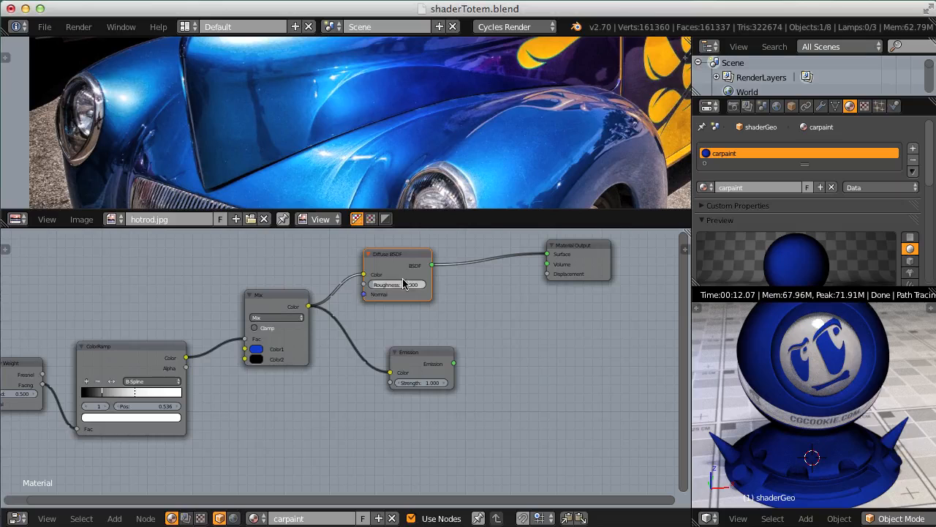
pyautogui.hotkey('shift', 'a')
pyautogui.moveTo(395, 251)
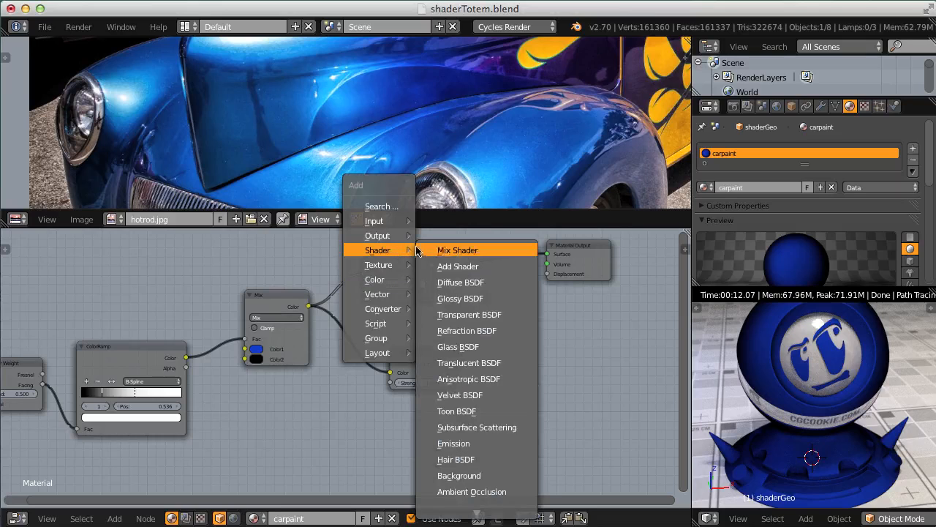
pyautogui.click(447, 298)
pyautogui.click(354, 412)
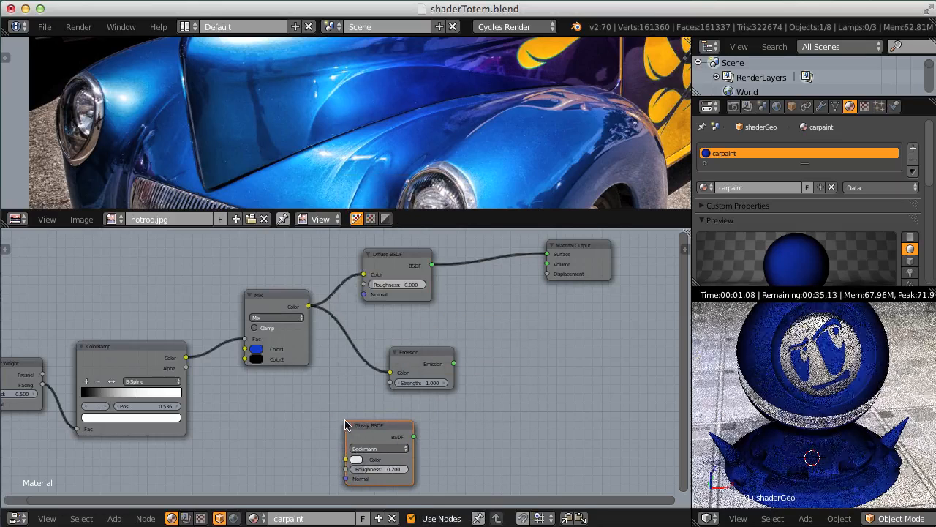
pyautogui.moveTo(421, 363); pyautogui.dragTo(614, 492)
pyautogui.moveTo(381, 446); pyautogui.dragTo(477, 339)
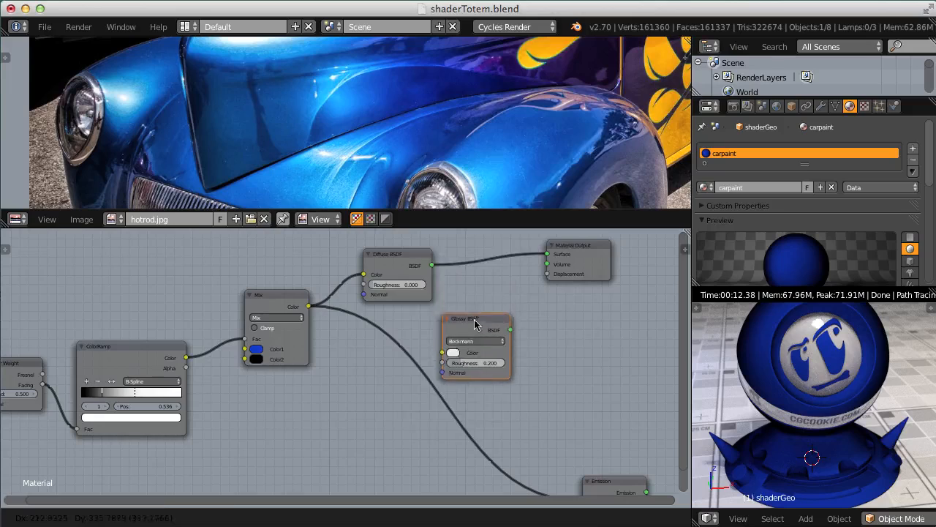
# Insert a Mix Shader between the Diffuse BSDF and Material Output, and move the Material Output over to make room
pyautogui.hotkey('shift', 'a')
pyautogui.moveTo(476, 328)
pyautogui.click(530, 35)
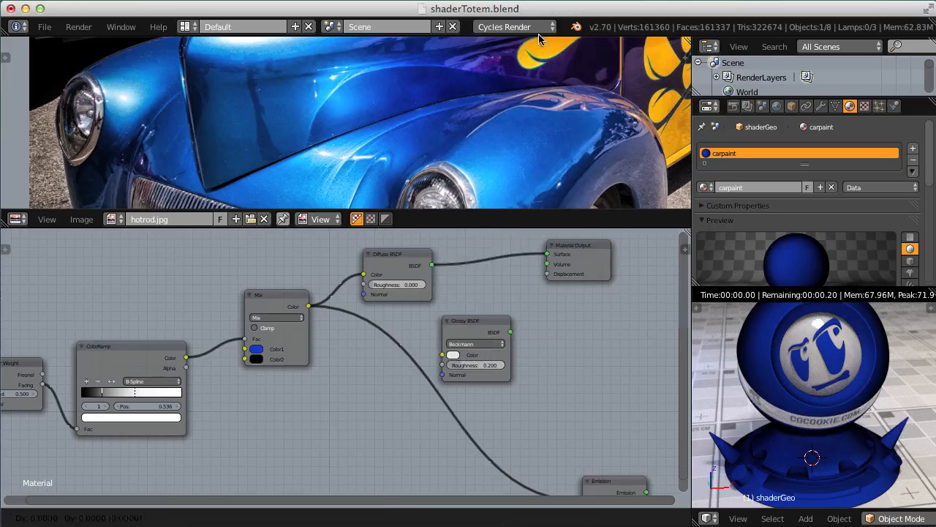
pyautogui.click(527, 265)
pyautogui.moveTo(596, 264); pyautogui.dragTo(668, 276)
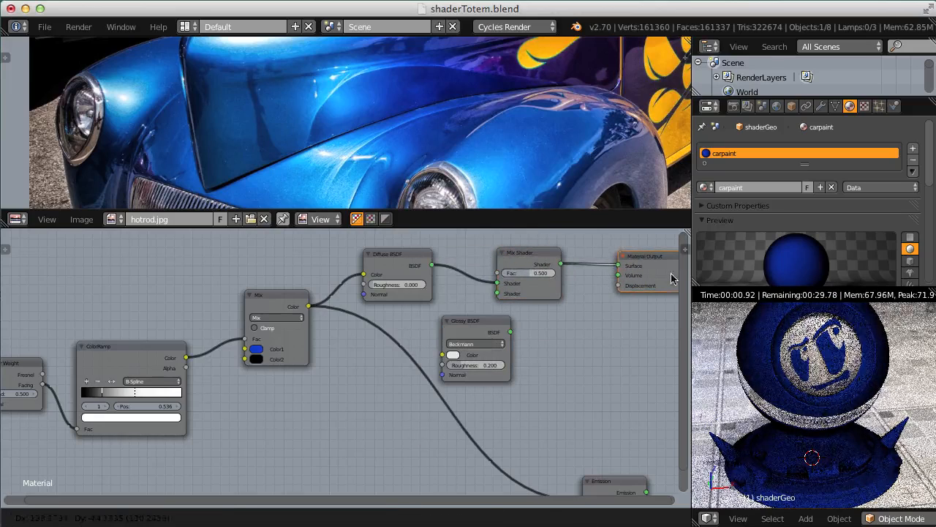
# Feed the Mix node's Color into the Glossy BSDF's Color, placing that shader under the Diffuse BSDF, and cut the Emission link
pyautogui.moveTo(476, 322); pyautogui.dragTo(426, 325)
pyautogui.keyDown('ctrl'); pyautogui.moveTo(541, 355); pyautogui.dragTo(538, 359, button='right'); pyautogui.keyUp('ctrl')
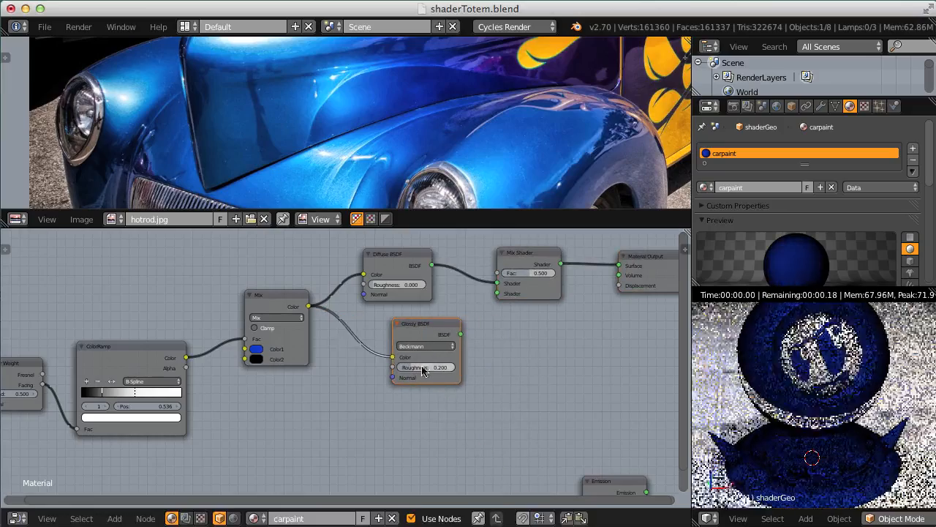
# Cut the link from the Mix node to the Glossy BSDF's Color and align the Glossy BSDF under the Diffuse BSDF
pyautogui.keyDown('ctrl'); pyautogui.moveTo(356, 333); pyautogui.dragTo(359, 359, button='right'); pyautogui.keyUp('ctrl')
pyautogui.moveTo(424, 333); pyautogui.dragTo(374, 332)
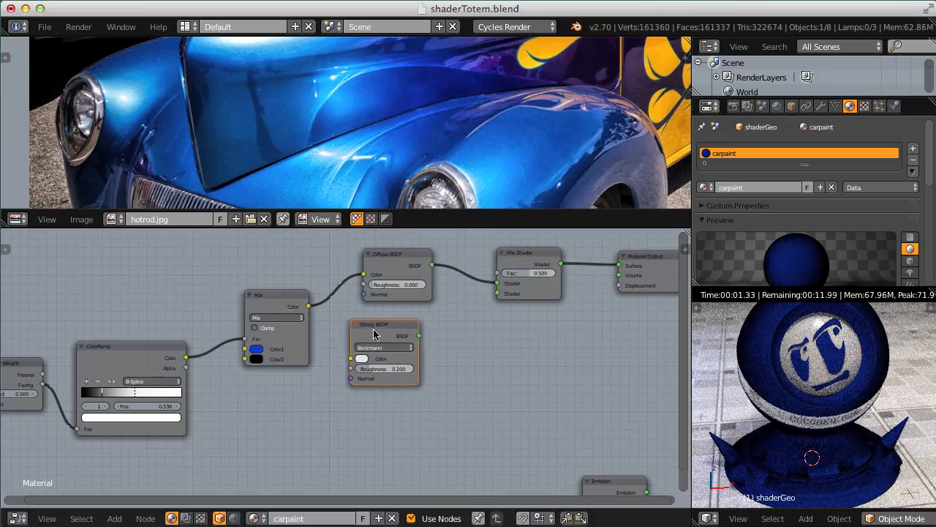
pyautogui.keyDown('ctrl'); pyautogui.moveTo(425, 321); pyautogui.dragTo(418, 372, button='middle'); pyautogui.keyUp('ctrl')
pyautogui.moveTo(380, 360); pyautogui.dragTo(402, 353)
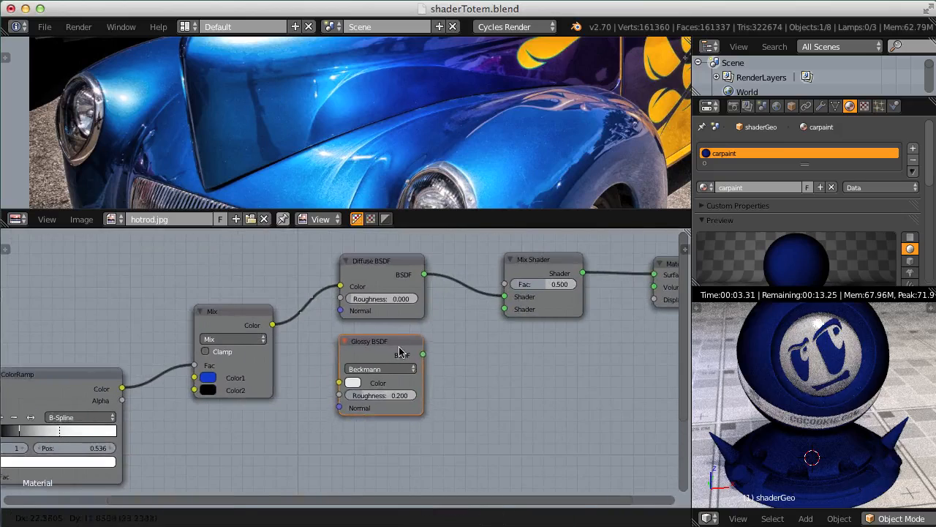
# Connect the Glossy BSDF to the Mix Shader's second Shader input and move the Glossy node further down
pyautogui.moveTo(401, 353); pyautogui.dragTo(372, 393, button='middle')
pyautogui.moveTo(393, 393); pyautogui.dragTo(474, 351)
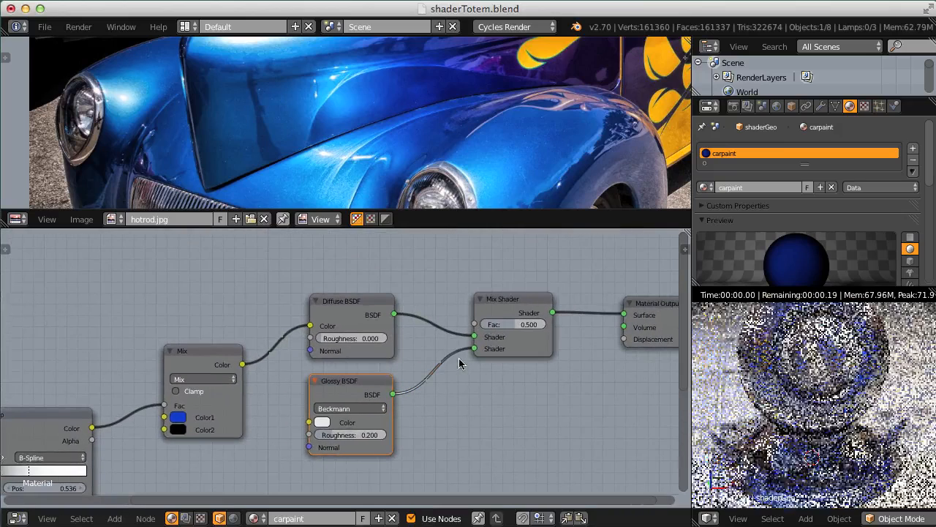
pyautogui.moveTo(373, 390); pyautogui.dragTo(427, 307, button='middle')
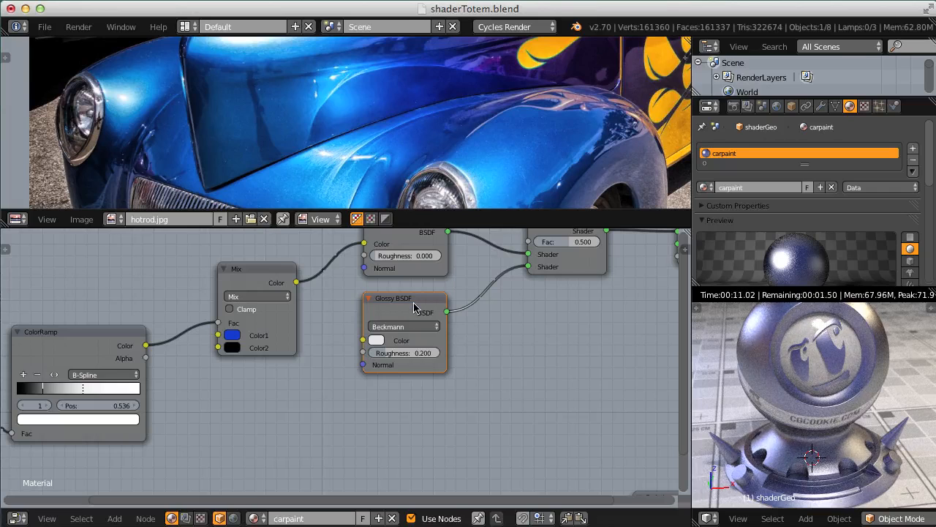
pyautogui.scroll(-2, 413, 306)
pyautogui.moveTo(413, 306); pyautogui.dragTo(413, 358)
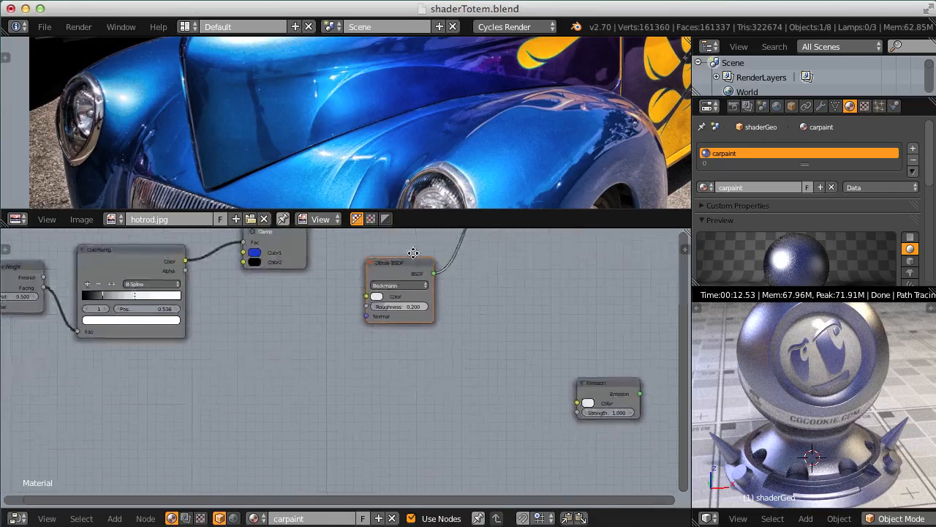
# Duplicate the blue-to-black Mix node and place the copy directly beneath the original
pyautogui.scroll(3, 376, 344)
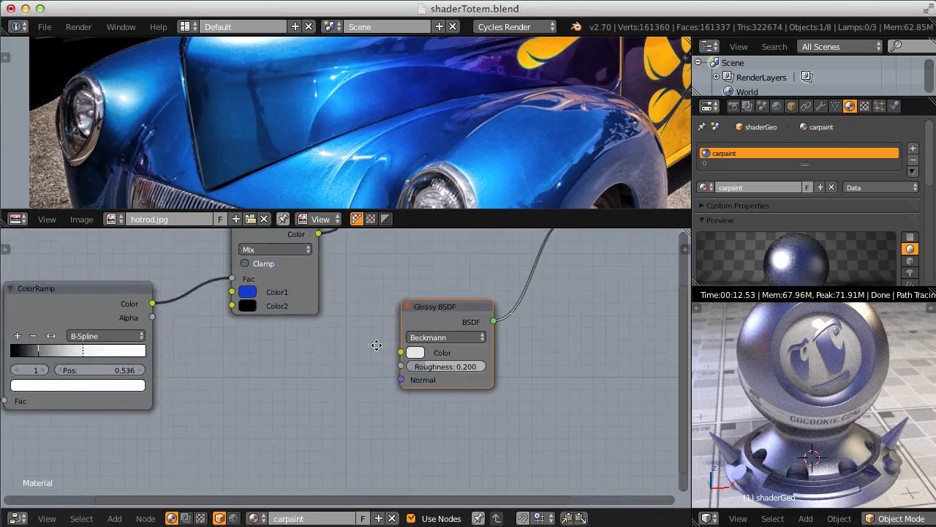
pyautogui.moveTo(376, 344); pyautogui.dragTo(371, 376, button='middle')
pyautogui.scroll(2, 335, 382)
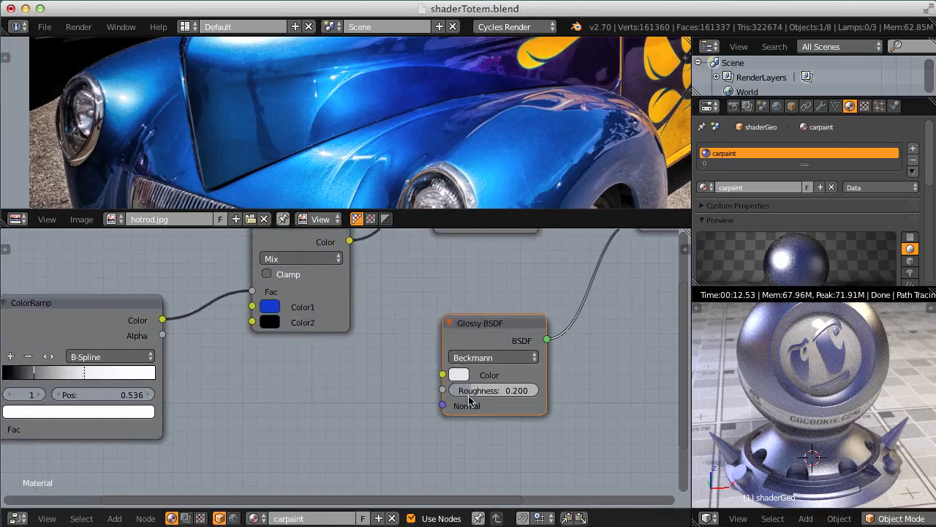
pyautogui.scroll(-7, 253, 376)
pyautogui.moveTo(312, 286); pyautogui.dragTo(316, 300, button='middle')
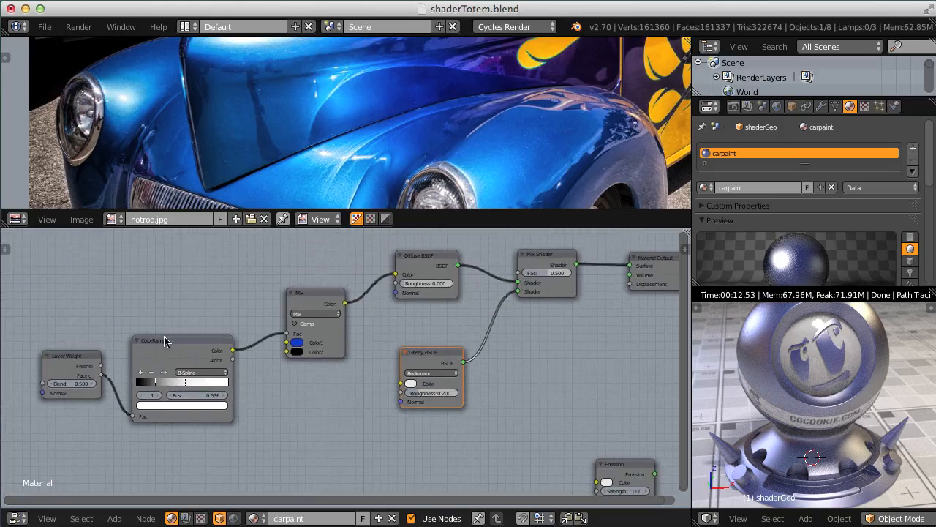
pyautogui.scroll(3, 289, 296)
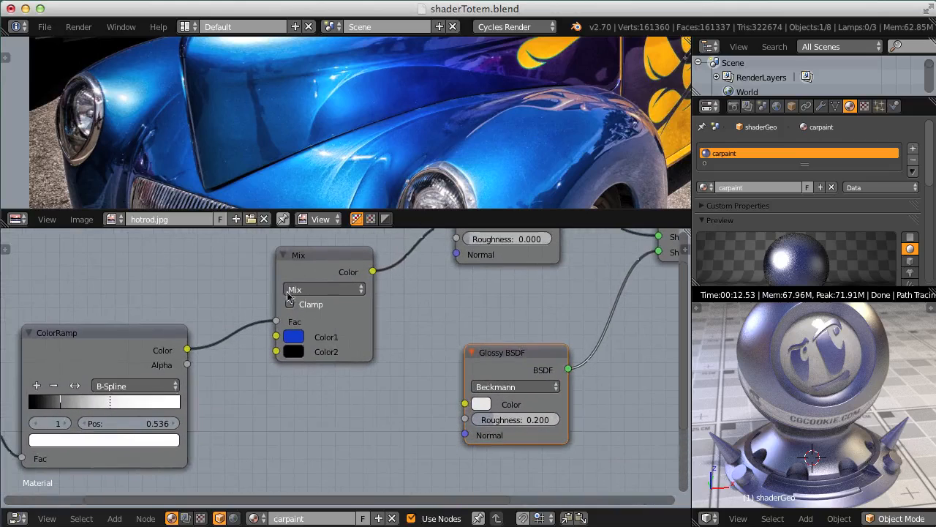
pyautogui.click(316, 263)
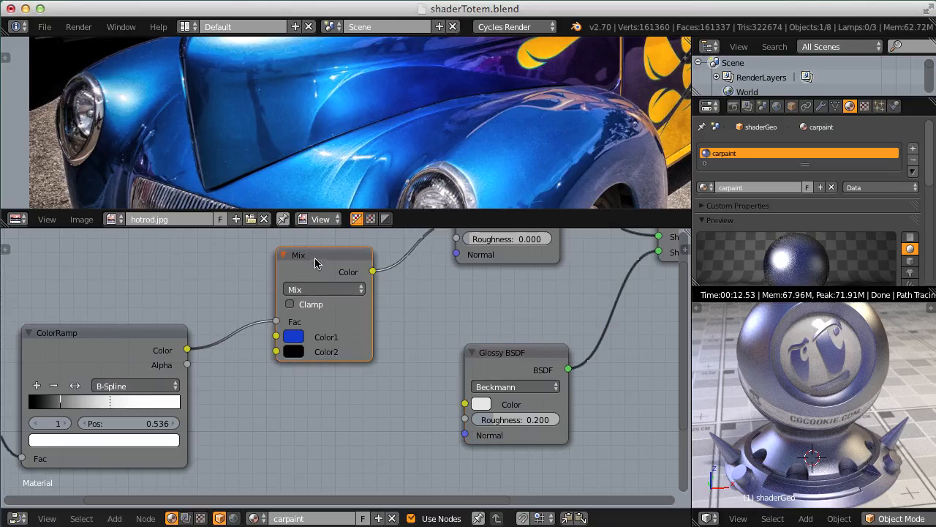
pyautogui.hotkey('shift', 'd')
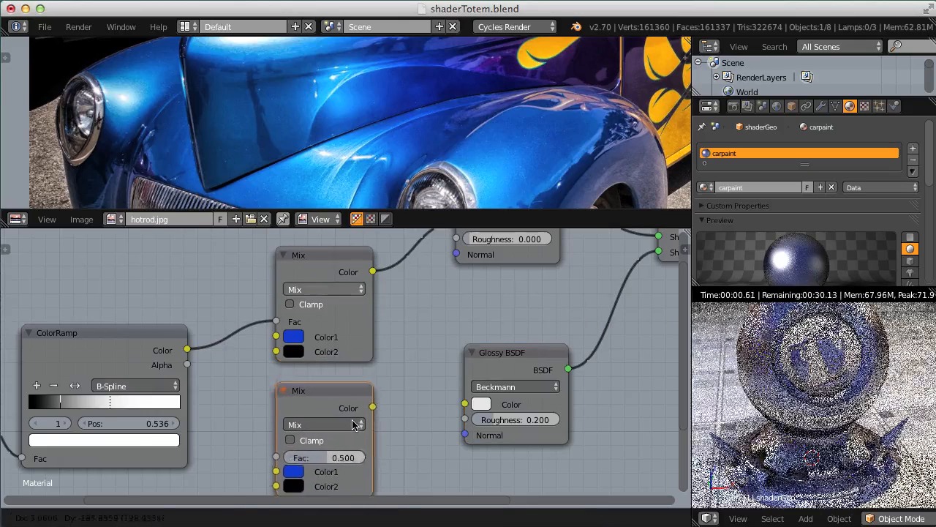
pyautogui.click(355, 414)
# Remove the blue from the duplicated Mix node's Color1 by lowering its HSV saturation to 0
pyautogui.moveTo(321, 411); pyautogui.dragTo(354, 346, button='middle')
pyautogui.click(332, 395)
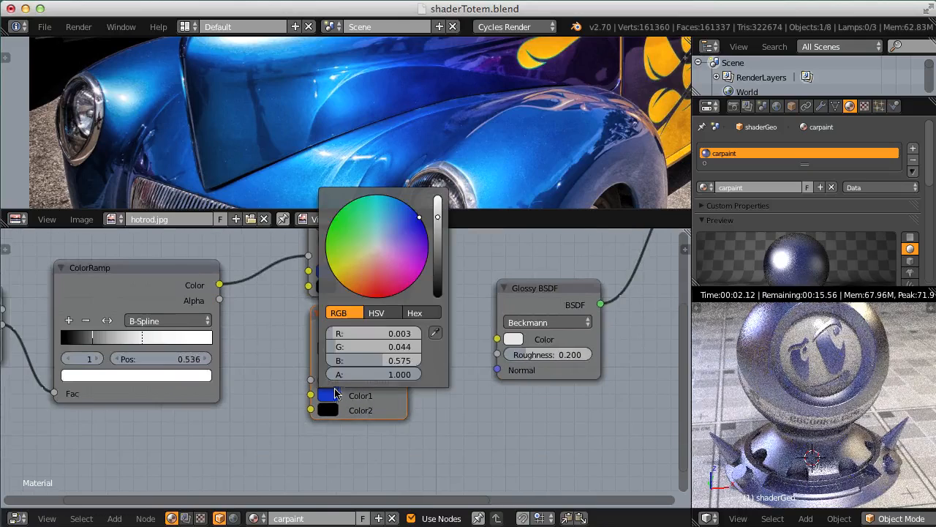
pyautogui.click(376, 313)
pyautogui.moveTo(417, 350); pyautogui.dragTo(302, 347)
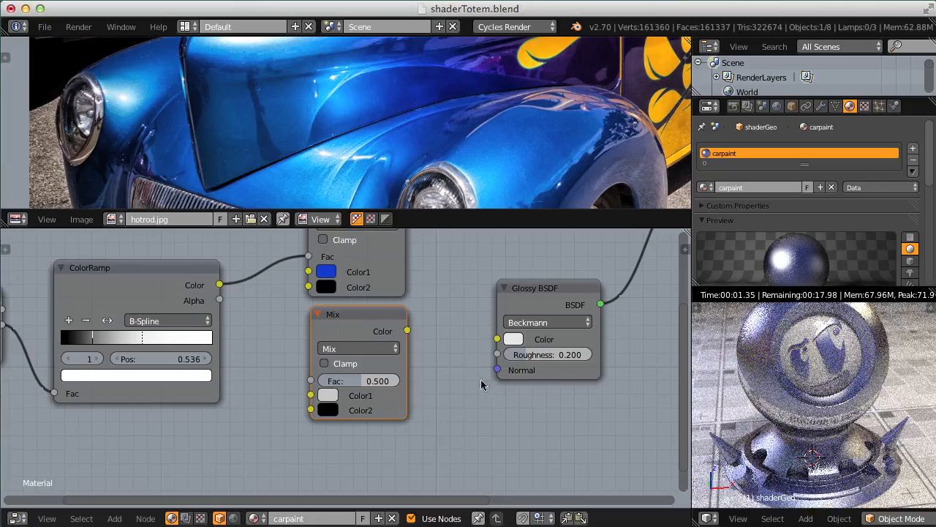
# Check the reflections on the reference car's fender and set the Glossy BSDF's Roughness to 0.01
pyautogui.moveTo(528, 357); pyautogui.dragTo(460, 399, button='middle')
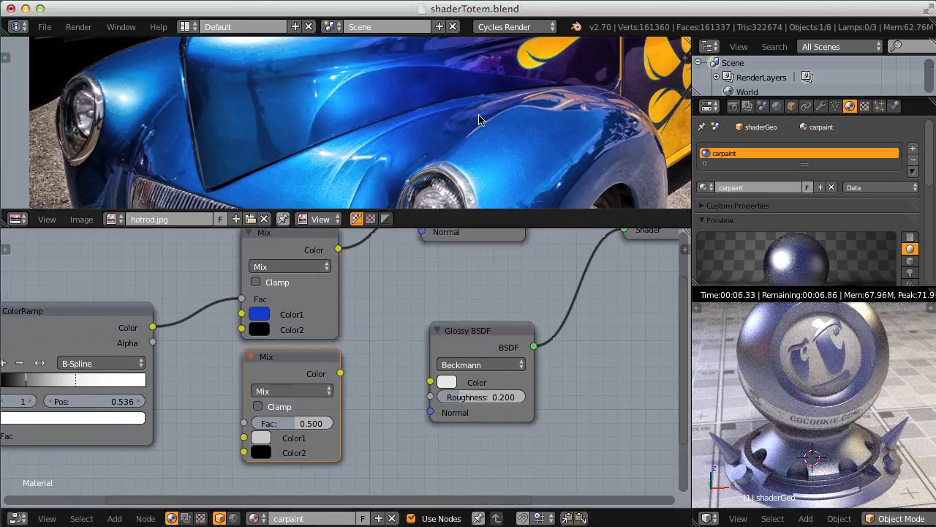
pyautogui.scroll(-2, 482, 65)
pyautogui.scroll(5, 439, 102)
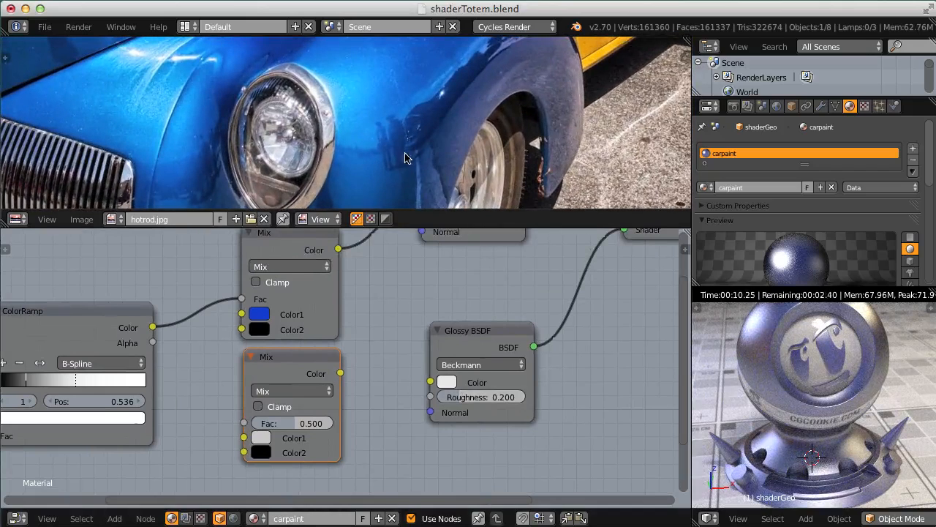
pyautogui.click(469, 399)
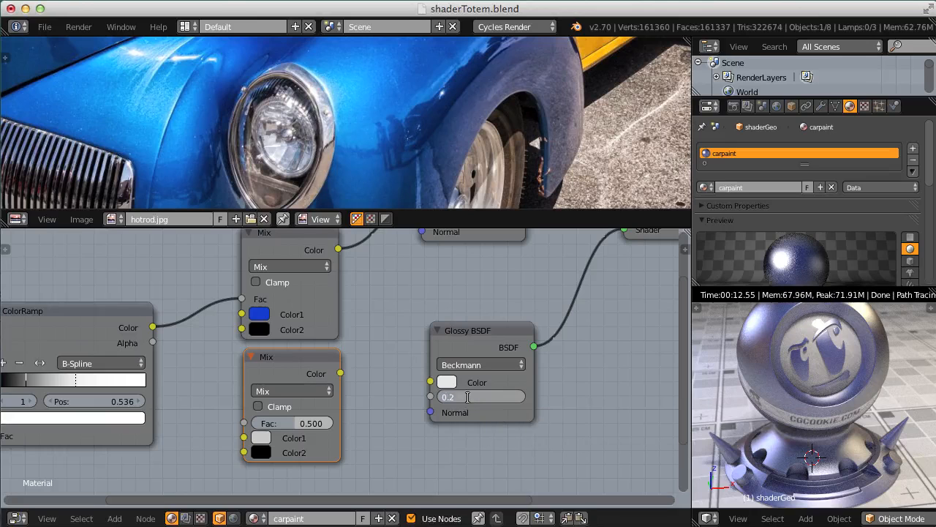
pyautogui.write('.01')
pyautogui.press('Return')
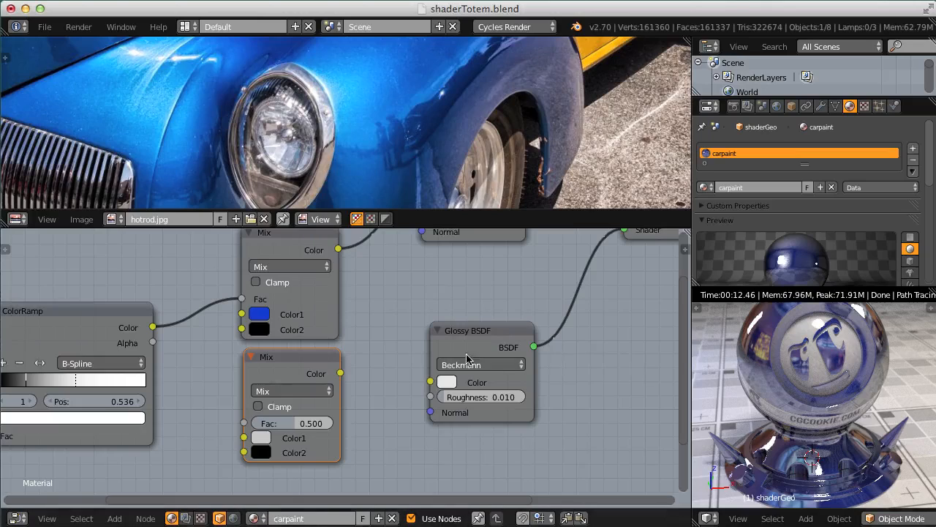
# Set the HSV value of the lower Mix node's Color1 to 0.01
pyautogui.moveTo(368, 347); pyautogui.dragTo(401, 342, button='middle')
pyautogui.scroll(1, 461, 271)
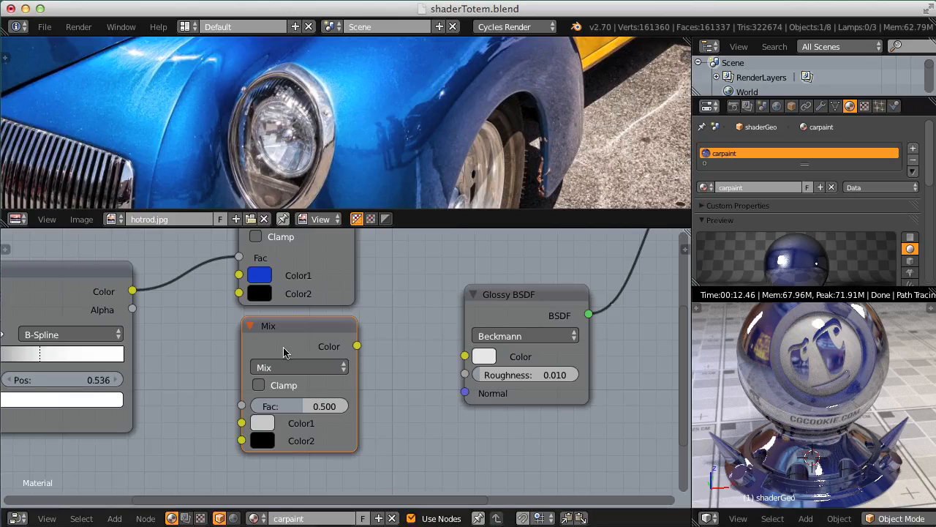
pyautogui.moveTo(288, 305); pyautogui.dragTo(308, 324, button='middle')
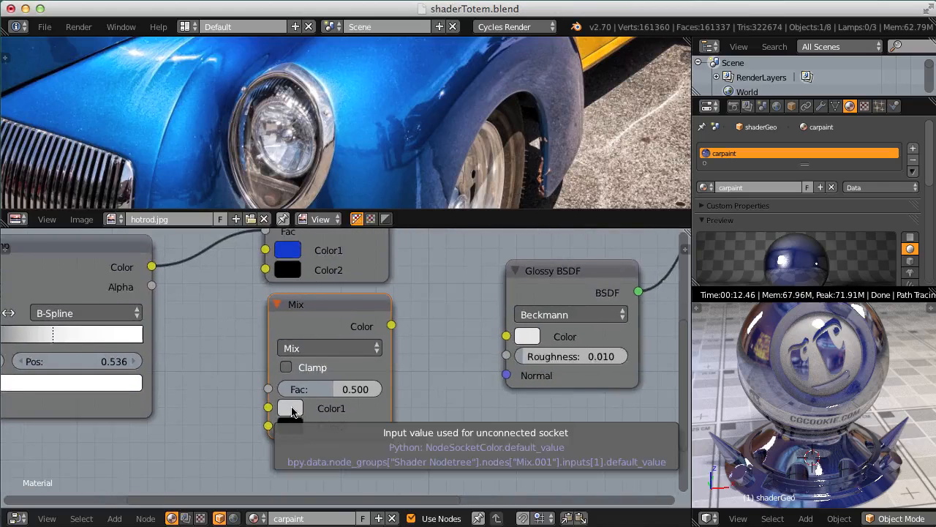
pyautogui.click(291, 410)
pyautogui.click(345, 362)
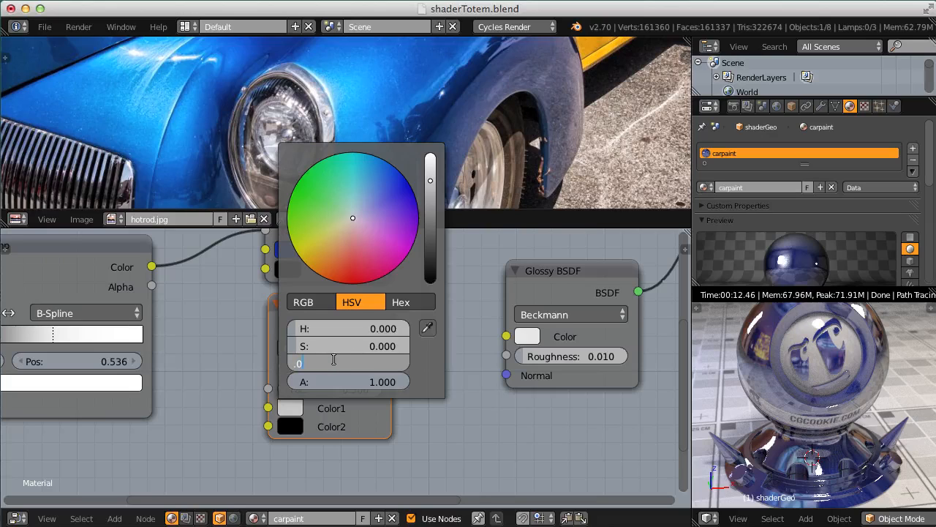
pyautogui.press('Return')
# Set the HSV value of the lower Mix node's Color2 to 0.001
pyautogui.click(293, 426)
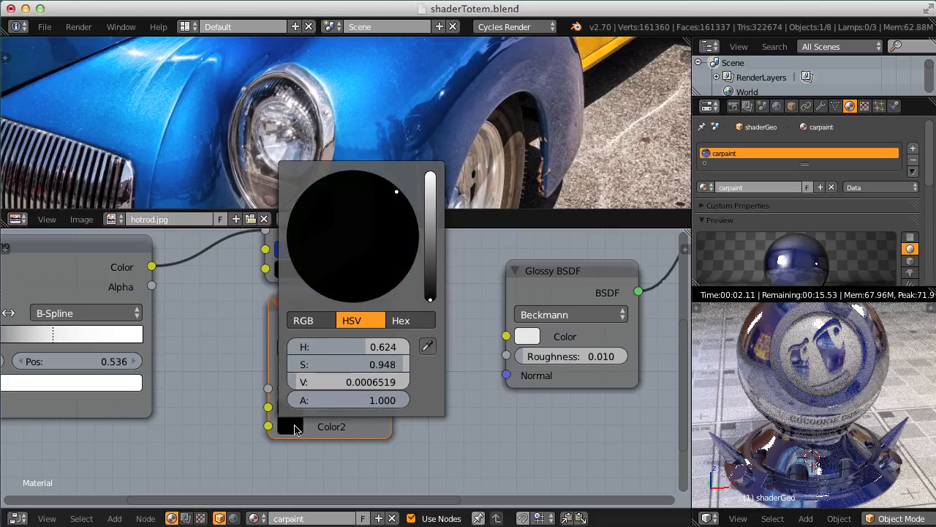
pyautogui.click(335, 381)
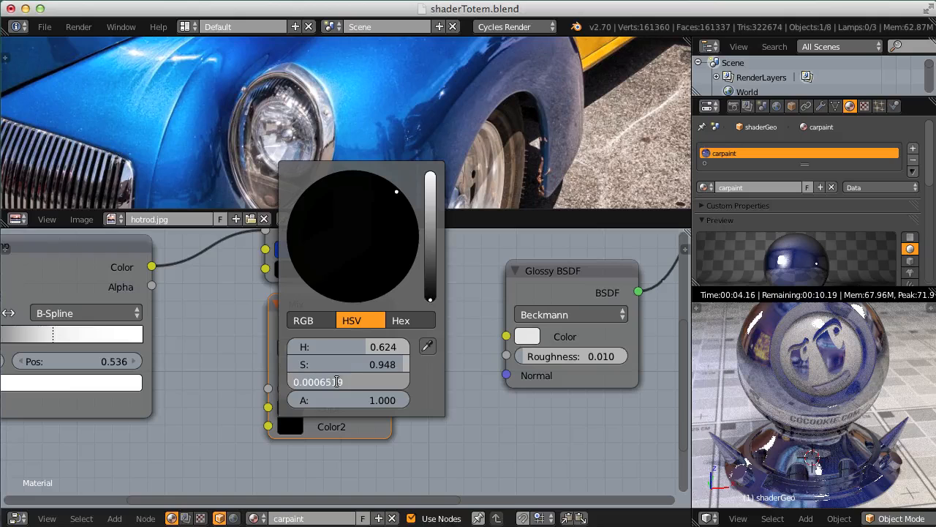
pyautogui.write('.001')
pyautogui.press('Return')
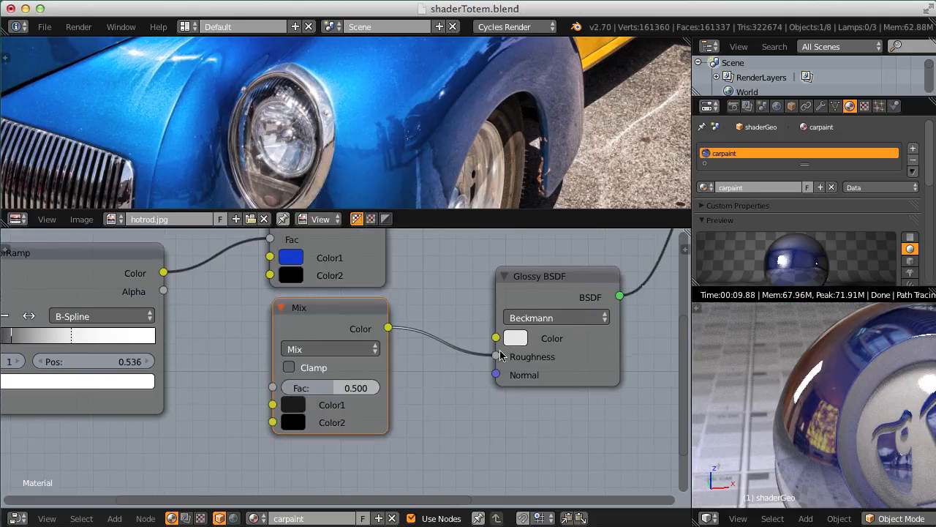
# Feed the lower Mix node's Color into the Glossy BSDF's Roughness and drive that Mix's Fac with the ColorRamp's Color
pyautogui.moveTo(194, 280); pyautogui.dragTo(266, 286, button='middle')
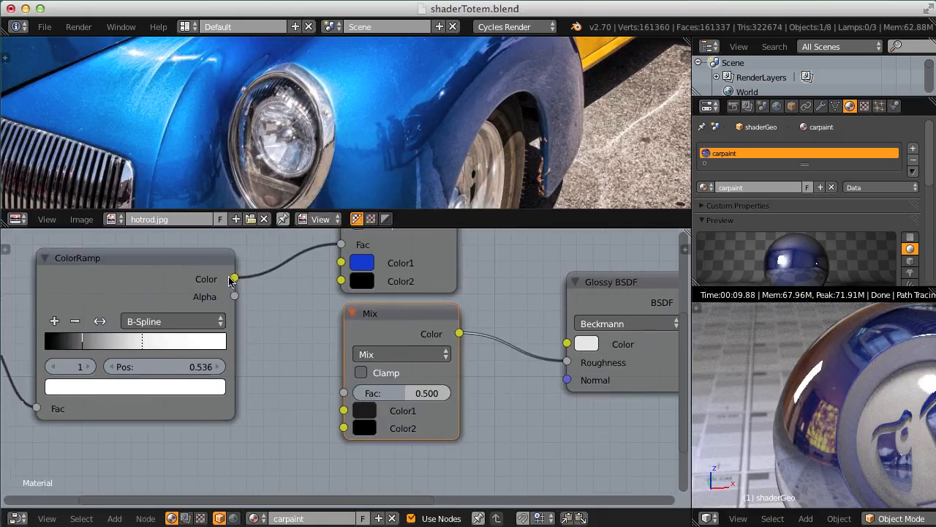
pyautogui.moveTo(232, 279); pyautogui.dragTo(348, 397)
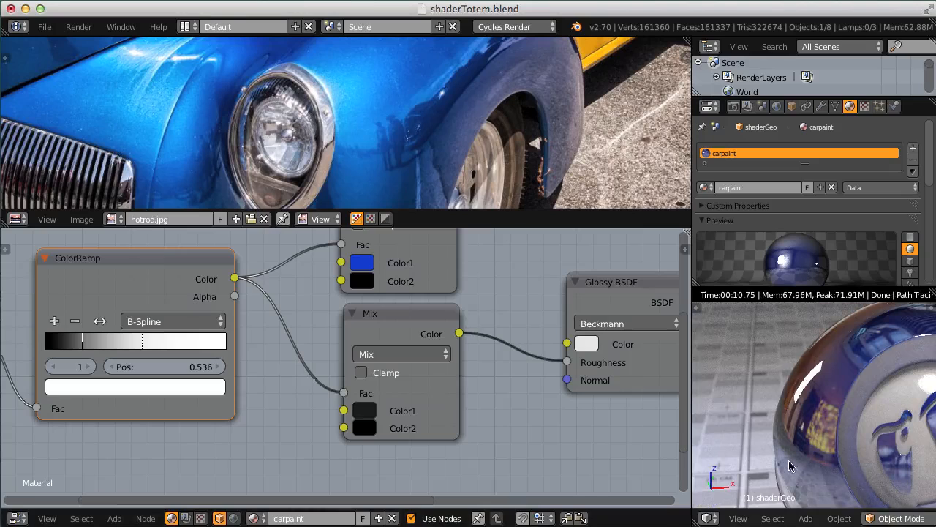
pyautogui.moveTo(810, 449); pyautogui.dragTo(817, 369, button='middle')
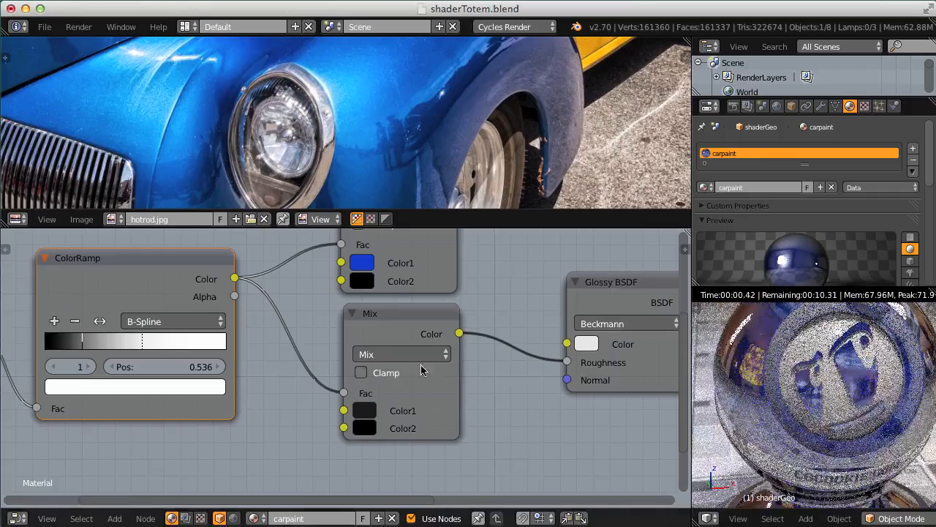
# Duplicate the Mix node that drives the Glossy Roughness and place the copy below it
pyautogui.scroll(-4, 421, 371)
pyautogui.moveTo(421, 287); pyautogui.dragTo(369, 313, button='middle')
pyautogui.moveTo(431, 332); pyautogui.dragTo(412, 396, button='middle')
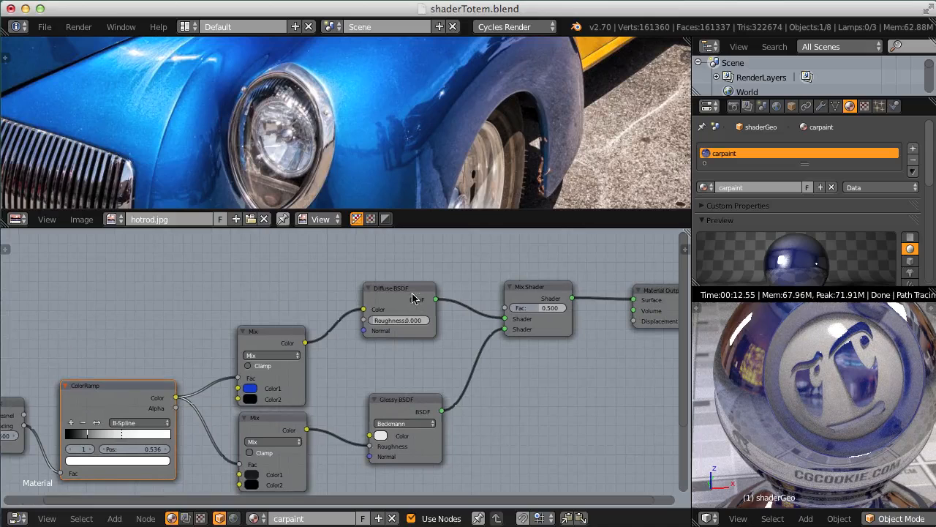
pyautogui.moveTo(254, 398); pyautogui.dragTo(267, 322, button='middle')
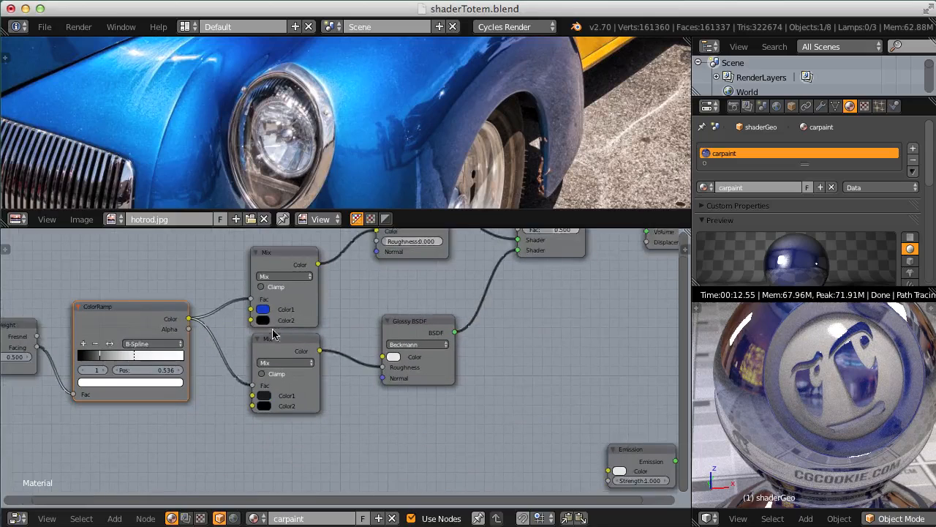
pyautogui.click(300, 347)
pyautogui.moveTo(300, 347); pyautogui.dragTo(299, 298, button='middle')
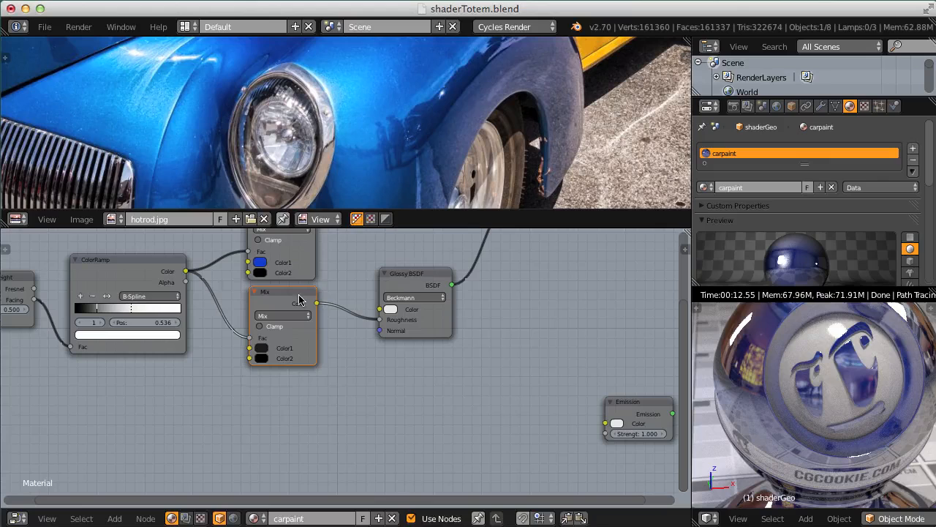
pyautogui.hotkey('shift', 'd')
pyautogui.click(305, 396)
pyautogui.scroll(6, 303, 378)
pyautogui.moveTo(278, 417); pyautogui.dragTo(315, 346, button='middle')
pyautogui.moveTo(314, 340); pyautogui.dragTo(305, 329)
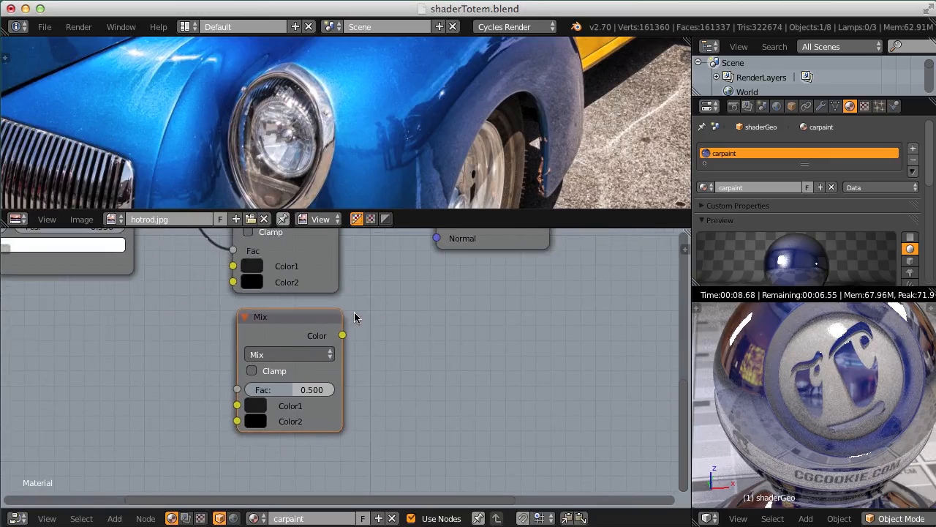
# Set the HSV value of the newly duplicated Mix node's Color1 to 0.05
pyautogui.moveTo(302, 317); pyautogui.dragTo(322, 351, button='middle')
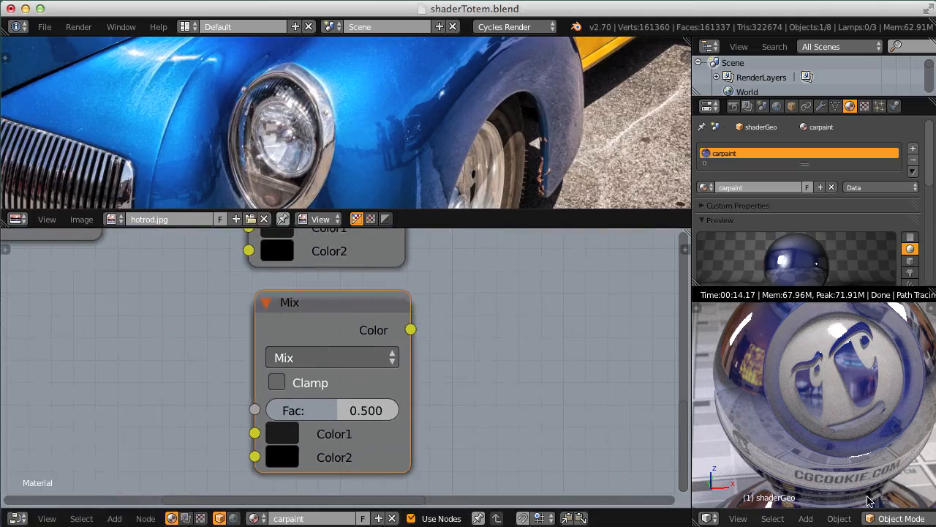
pyautogui.click(293, 428)
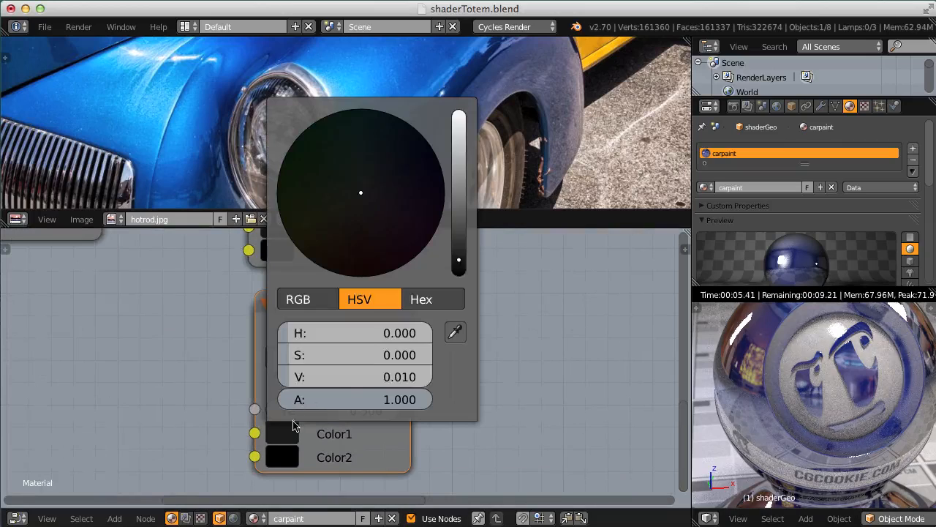
pyautogui.click(354, 376)
pyautogui.write('0.05')
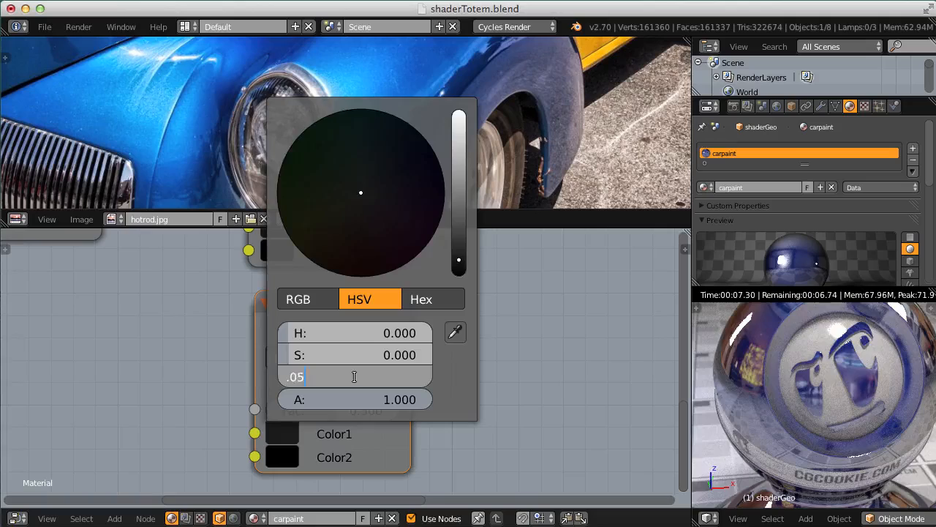
pyautogui.press('Return')
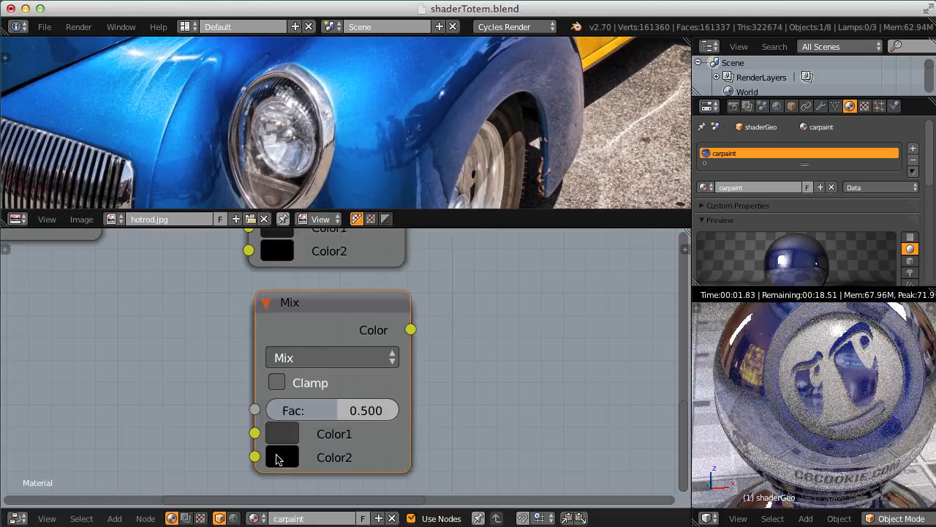
# Set the bottom Mix node's Color2 to an HSV value of 0.5 with a saturation of 0
pyautogui.click(280, 456)
pyautogui.click(368, 399)
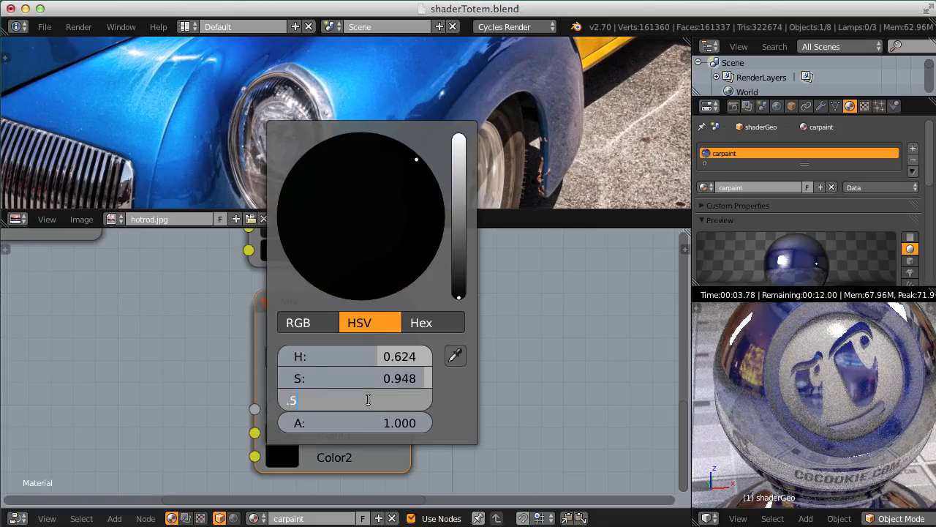
pyautogui.write('.5')
pyautogui.press('Return')
pyautogui.moveTo(376, 380); pyautogui.dragTo(214, 369)
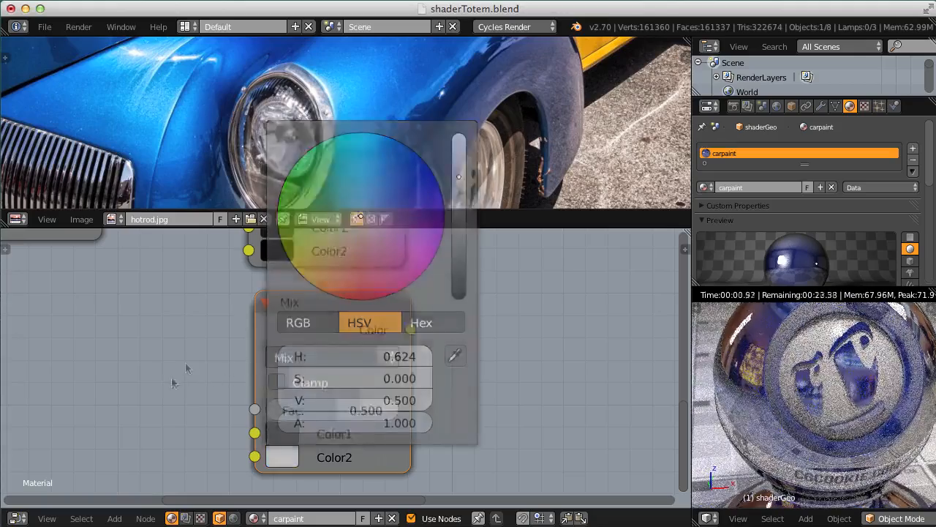
# Drive the bottom Mix node's Fac with the ColorRamp's Color and feed its Color into the Mix Shader's Fac
pyautogui.keyDown('ctrl'); pyautogui.moveTo(185, 362); pyautogui.dragTo(192, 403, button='middle'); pyautogui.keyUp('ctrl')
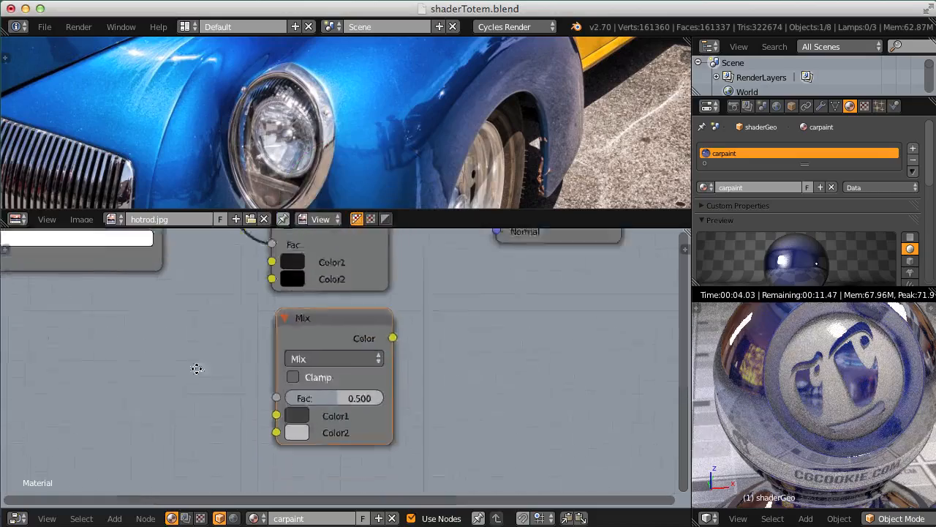
pyautogui.moveTo(229, 264); pyautogui.dragTo(187, 338, button='middle')
pyautogui.moveTo(196, 303); pyautogui.dragTo(261, 459)
pyautogui.moveTo(332, 426); pyautogui.dragTo(276, 437, button='middle')
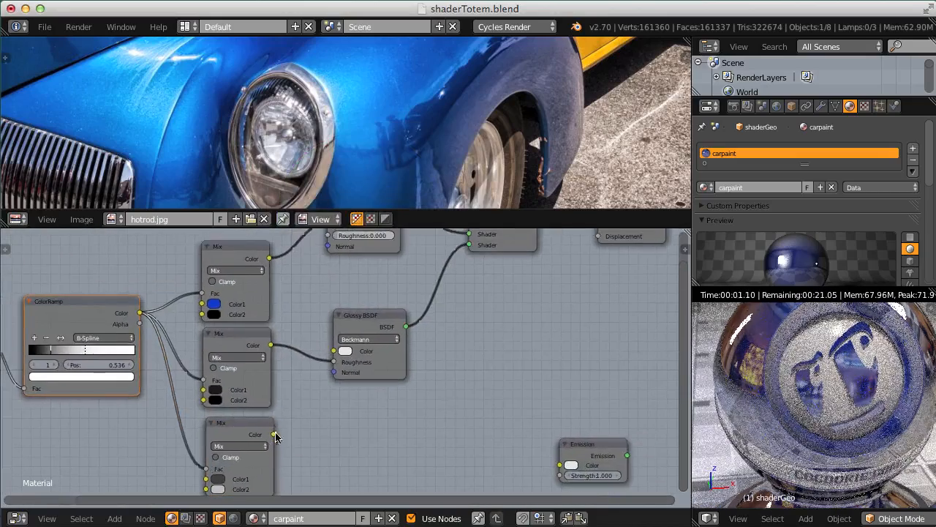
pyautogui.scroll(-2, 275, 436)
pyautogui.moveTo(432, 288); pyautogui.dragTo(437, 344)
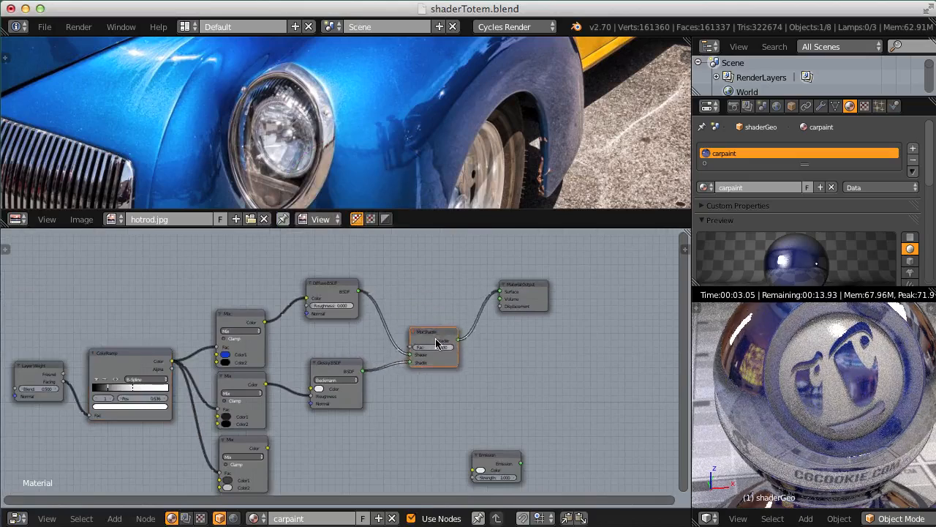
pyautogui.scroll(2, 437, 343)
pyautogui.moveTo(233, 441); pyautogui.dragTo(418, 312)
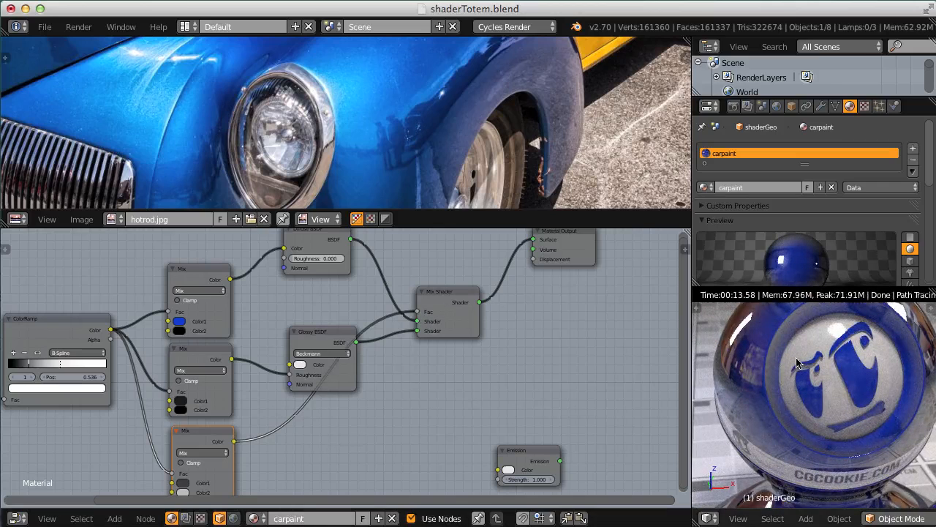
# Set the HSV value of Color1 to 0.1 on the Mix node driving the Mix Shader's Fac
pyautogui.moveTo(378, 453); pyautogui.dragTo(483, 333, button='middle')
pyautogui.scroll(-2, 844, 430)
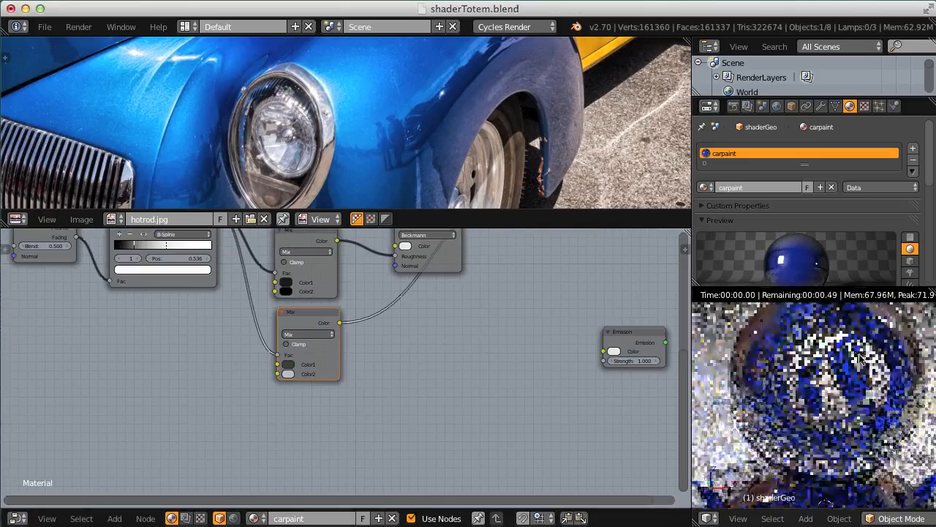
pyautogui.keyDown('shift'); pyautogui.moveTo(812, 420); pyautogui.dragTo(848, 374, button='middle'); pyautogui.keyUp('shift')
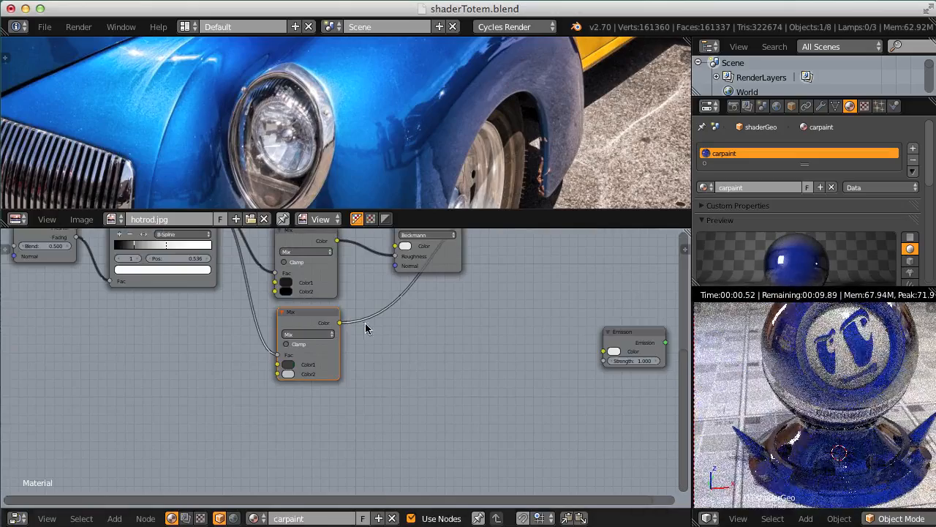
pyautogui.scroll(3, 312, 310)
pyautogui.moveTo(269, 375); pyautogui.dragTo(274, 394, button='middle')
pyautogui.scroll(1, 317, 382)
pyautogui.click(273, 394)
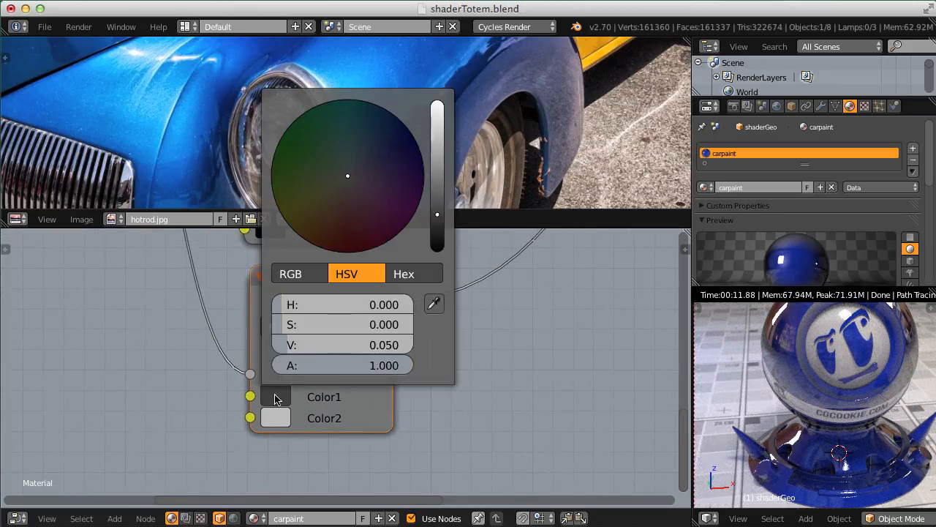
pyautogui.click(345, 339)
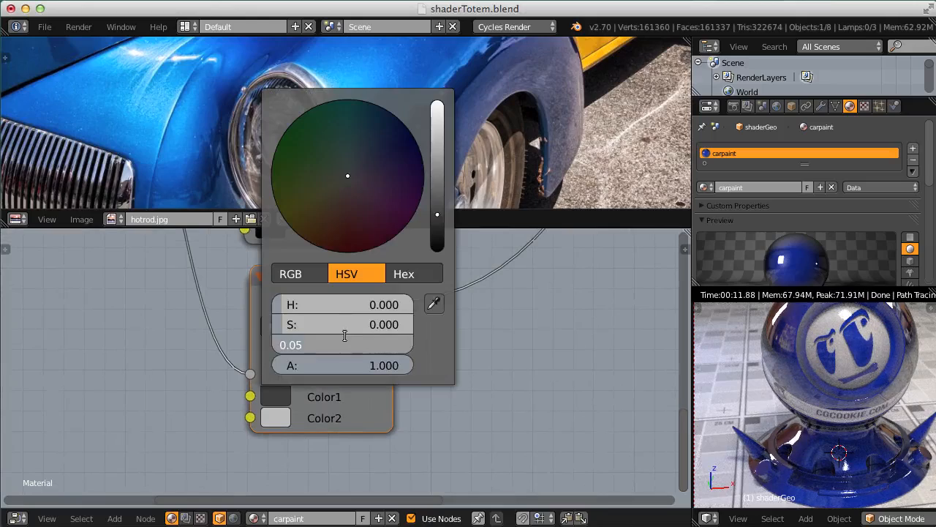
pyautogui.write('.1')
pyautogui.press('Return')
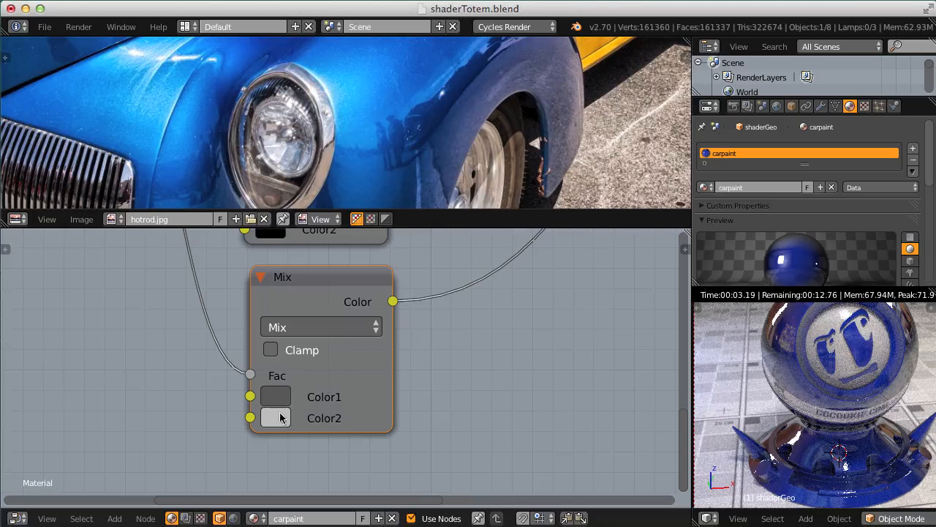
# Set the HSV value of Color2 to 0.3 on the Mix node driving the Mix Shader's Fac
pyautogui.click(278, 419)
pyautogui.click(363, 364)
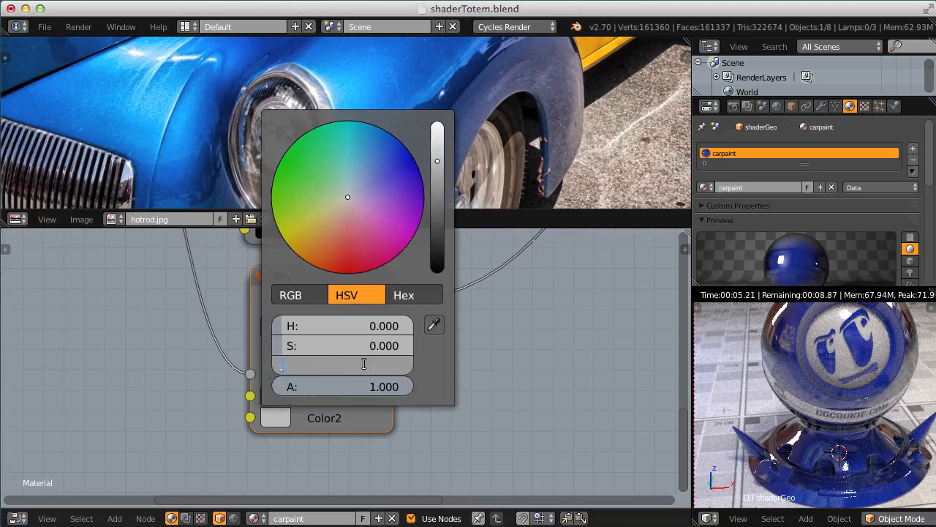
pyautogui.write('.3')
pyautogui.press('Return')
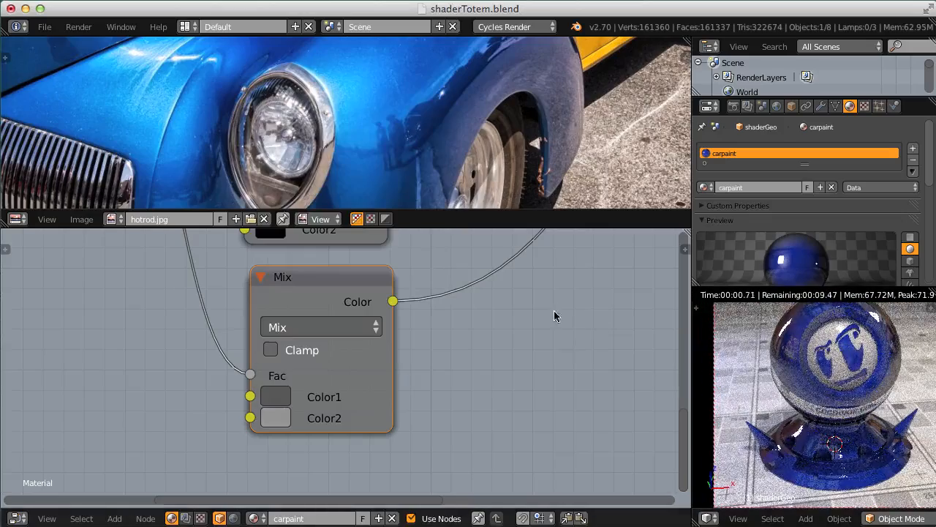
# Duplicate the two lower Mix nodes, the Glossy BSDF and the Mix Shader together and place the copies above the node tree
pyautogui.scroll(-6, 554, 311)
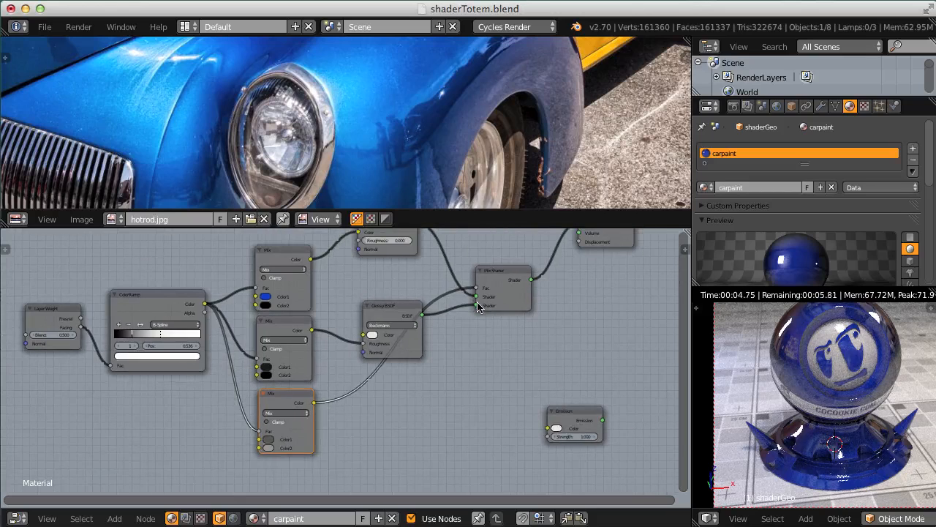
pyautogui.moveTo(556, 144); pyautogui.dragTo(393, 183, button='middle')
pyautogui.moveTo(389, 146); pyautogui.dragTo(363, 167, button='middle')
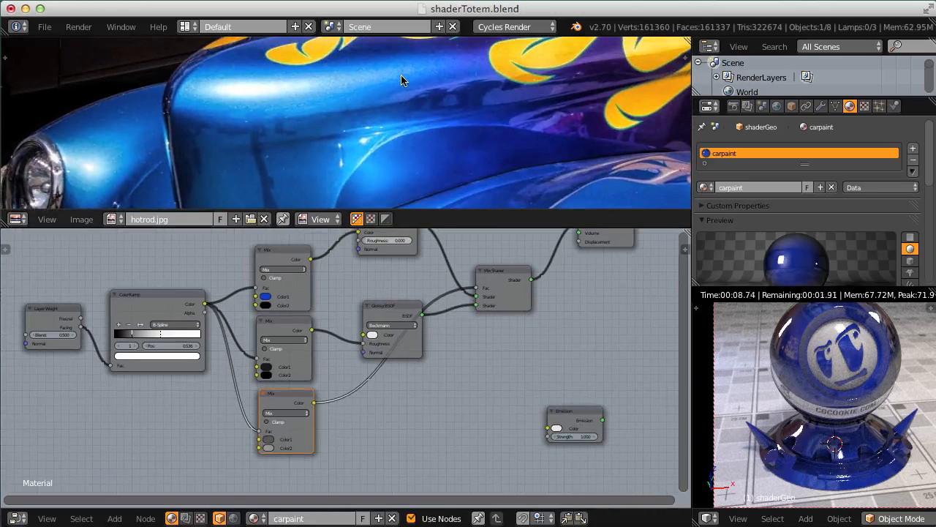
pyautogui.scroll(3, 487, 355)
pyautogui.click(259, 315)
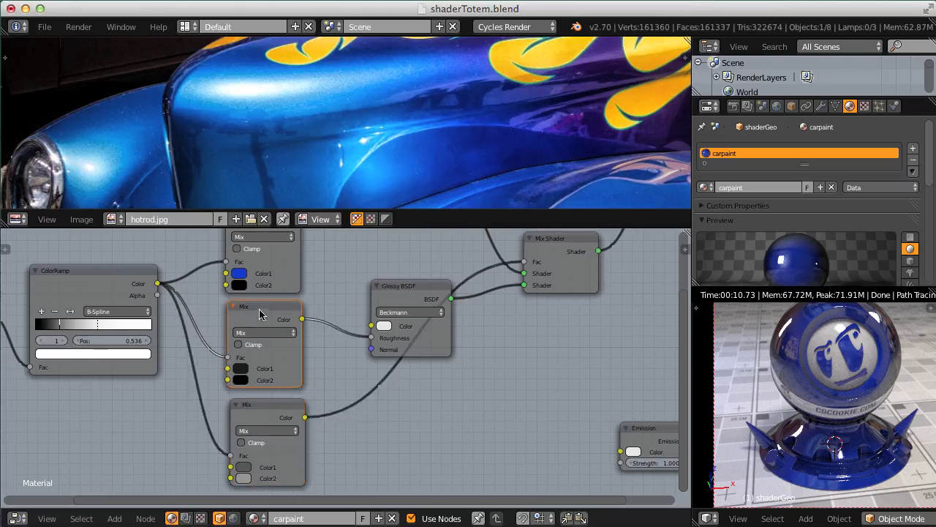
pyautogui.keyDown('shift'); pyautogui.click(271, 403); pyautogui.keyUp('shift')
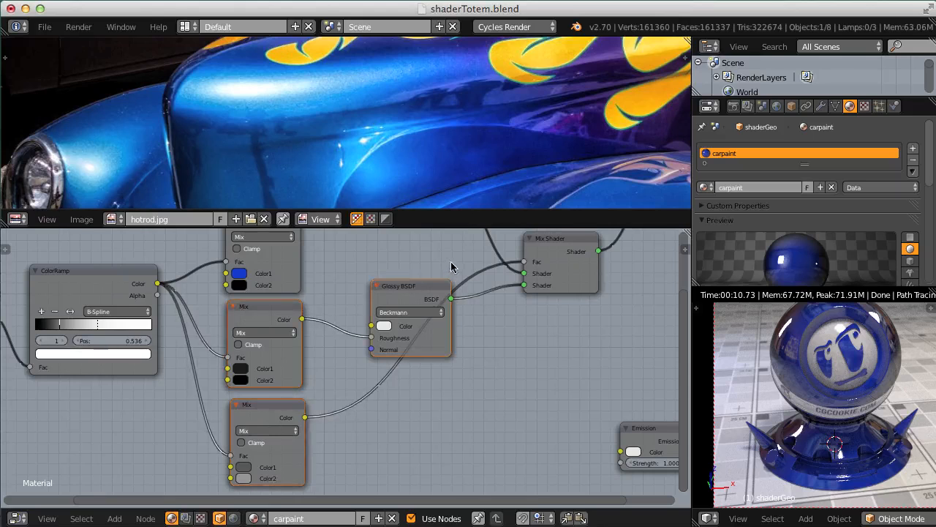
pyautogui.moveTo(451, 267); pyautogui.dragTo(441, 341, button='middle')
pyautogui.keyDown('shift'); pyautogui.rightClick(532, 313); pyautogui.keyUp('shift')
pyautogui.moveTo(424, 278); pyautogui.dragTo(475, 356, button='middle')
pyautogui.scroll(-3, 472, 354)
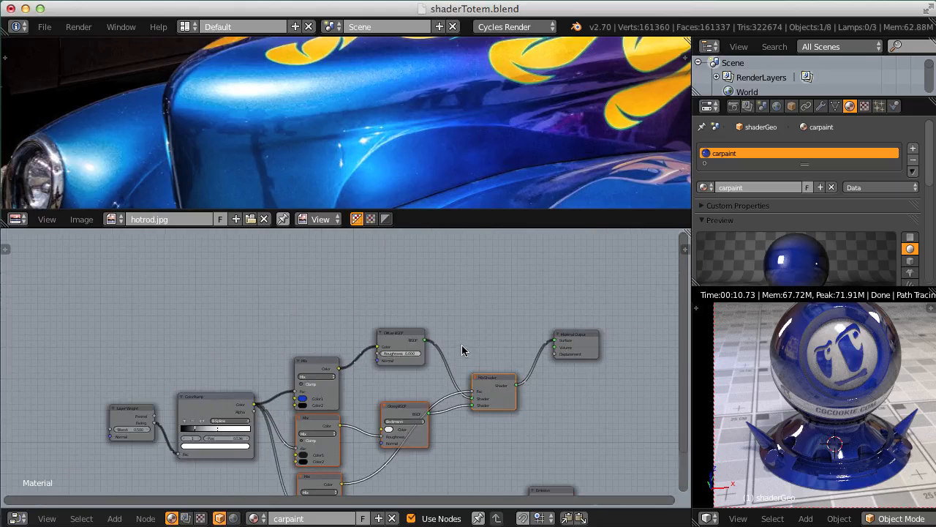
pyautogui.hotkey('shift', 'd')
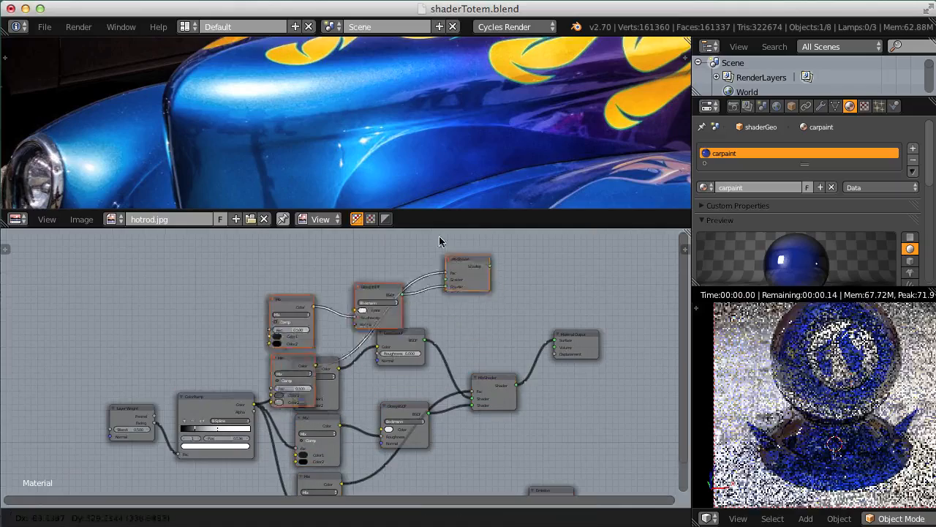
pyautogui.click(369, 172)
# Move the original two lower Mix nodes, Glossy BSDF, Mix Shader and Material Output down and to the right to free space
pyautogui.keyDown('ctrl'); pyautogui.moveTo(365, 327); pyautogui.dragTo(388, 319, button='middle'); pyautogui.keyUp('ctrl')
pyautogui.moveTo(388, 320); pyautogui.dragTo(414, 327, button='middle')
pyautogui.moveTo(407, 360); pyautogui.dragTo(320, 373, button='middle')
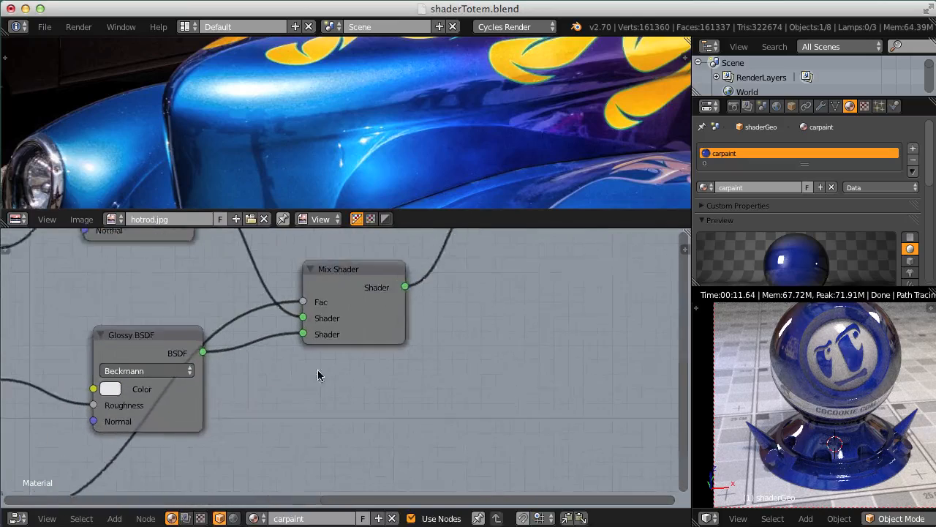
pyautogui.moveTo(357, 322); pyautogui.dragTo(370, 294, button='middle')
pyautogui.moveTo(297, 370)
pyautogui.keyDown('ctrl'); pyautogui.mouseDown(button='middle')
pyautogui.moveTo(293, 322)
pyautogui.moveTo(283, 369)
pyautogui.mouseUp(button='middle'); pyautogui.keyUp('ctrl')
pyautogui.click(283, 370)
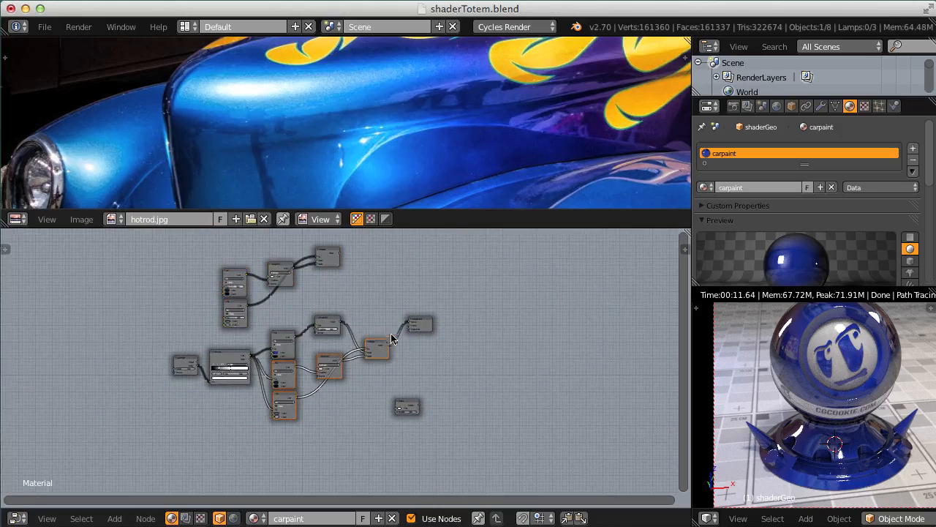
pyautogui.press('g')
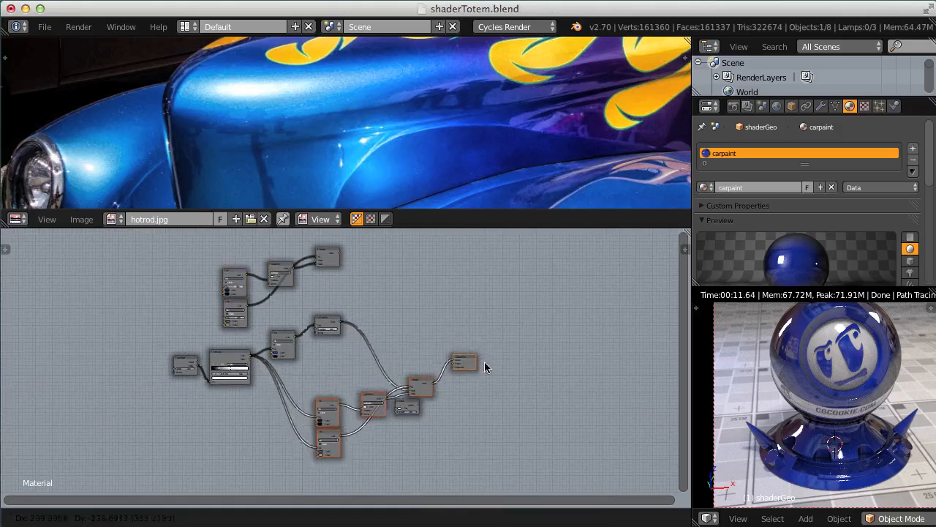
pyautogui.click(493, 355)
# Move the duplicated Mix Shader down to sit just right of the Diffuse BSDF
pyautogui.keyDown('ctrl'); pyautogui.moveTo(344, 241); pyautogui.dragTo(327, 308, button='middle'); pyautogui.keyUp('ctrl')
pyautogui.moveTo(326, 308); pyautogui.dragTo(282, 371, button='middle')
pyautogui.click(278, 346)
pyautogui.moveTo(320, 438); pyautogui.dragTo(331, 396, button='middle')
pyautogui.press('g')
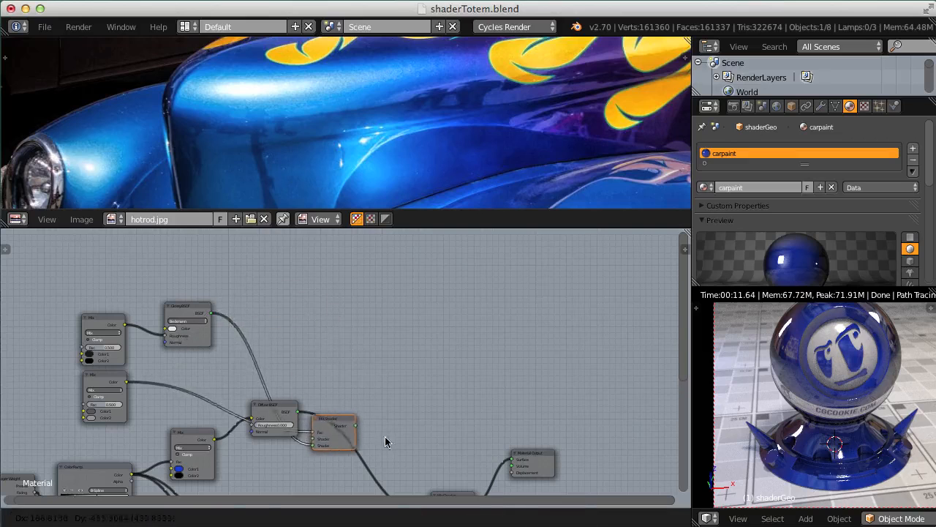
pyautogui.click(392, 431)
# Connect the Diffuse BSDF to the duplicated Mix Shader's first Shader input and that Mix Shader's output to the Material Output's Surface
pyautogui.moveTo(270, 330); pyautogui.dragTo(298, 209, button='middle')
pyautogui.scroll(4, 370, 314)
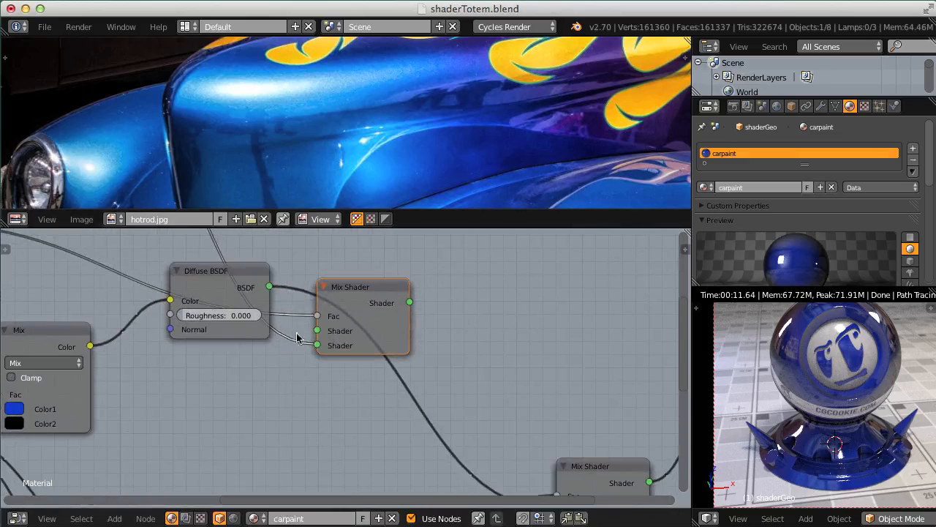
pyautogui.click(271, 290)
pyautogui.moveTo(309, 328); pyautogui.dragTo(311, 330)
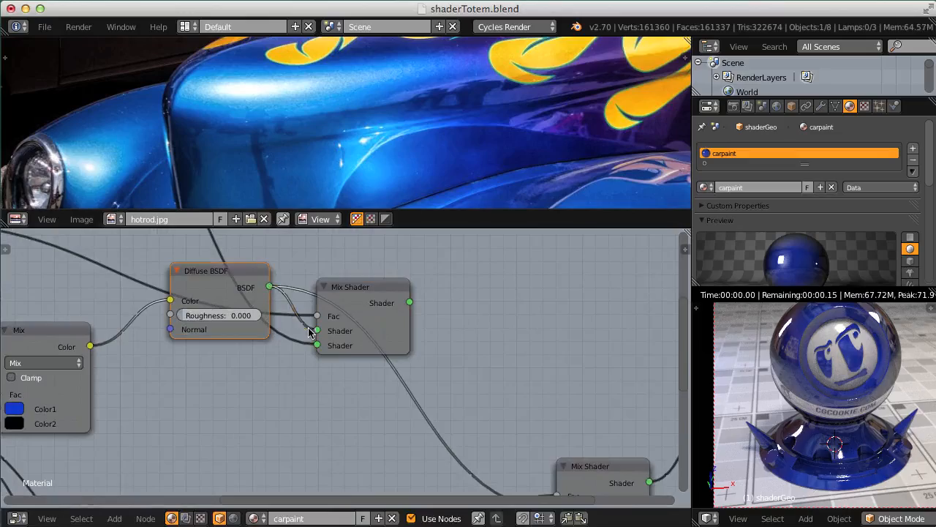
pyautogui.moveTo(407, 290); pyautogui.dragTo(319, 336, button='middle')
pyautogui.scroll(-1, 313, 339)
pyautogui.moveTo(322, 356); pyautogui.dragTo(622, 431)
# Move the Layer Weight and ColorRamp nodes together further left of the Mix nodes
pyautogui.moveTo(242, 352); pyautogui.dragTo(417, 331, button='middle')
pyautogui.moveTo(197, 385); pyautogui.dragTo(330, 375, button='middle')
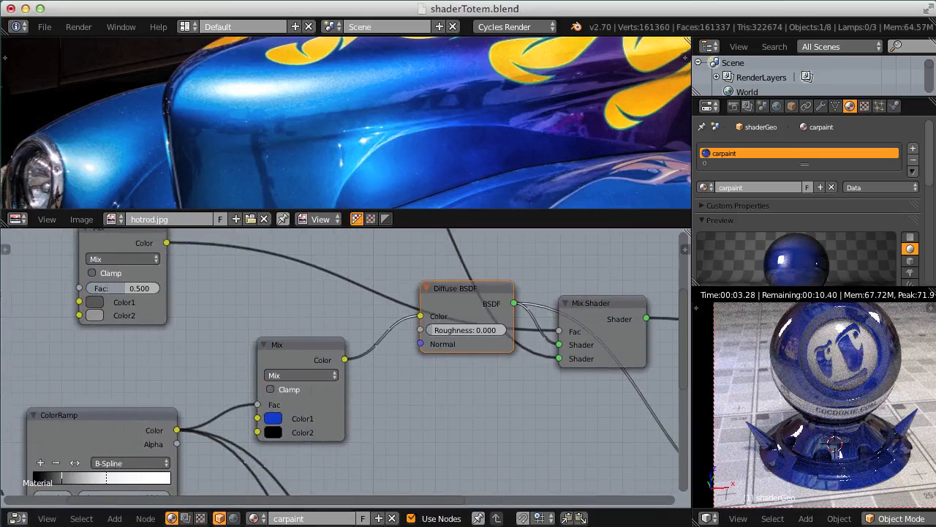
pyautogui.moveTo(269, 310); pyautogui.dragTo(493, 282, button='middle')
pyautogui.scroll(-3, 307, 365)
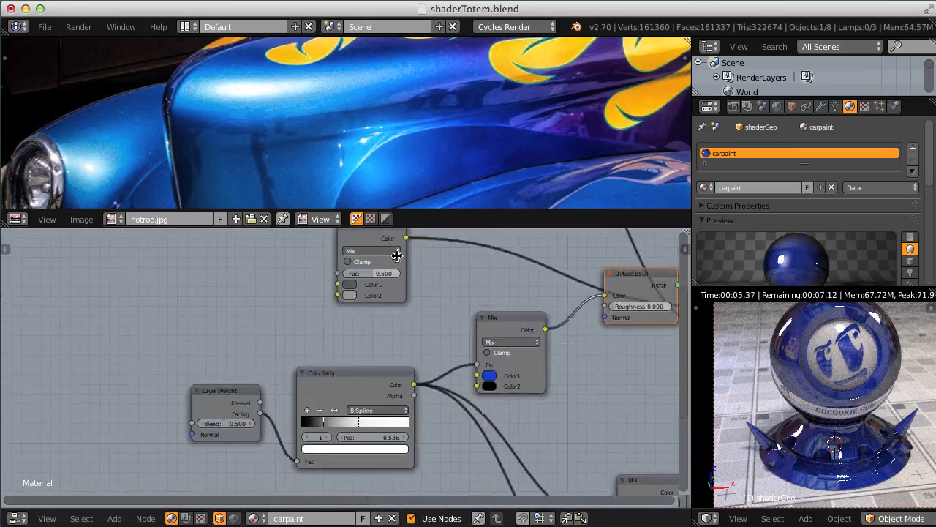
pyautogui.scroll(3, 494, 283)
pyautogui.click(336, 391)
pyautogui.keyDown('shift'); pyautogui.click(233, 400); pyautogui.keyUp('shift')
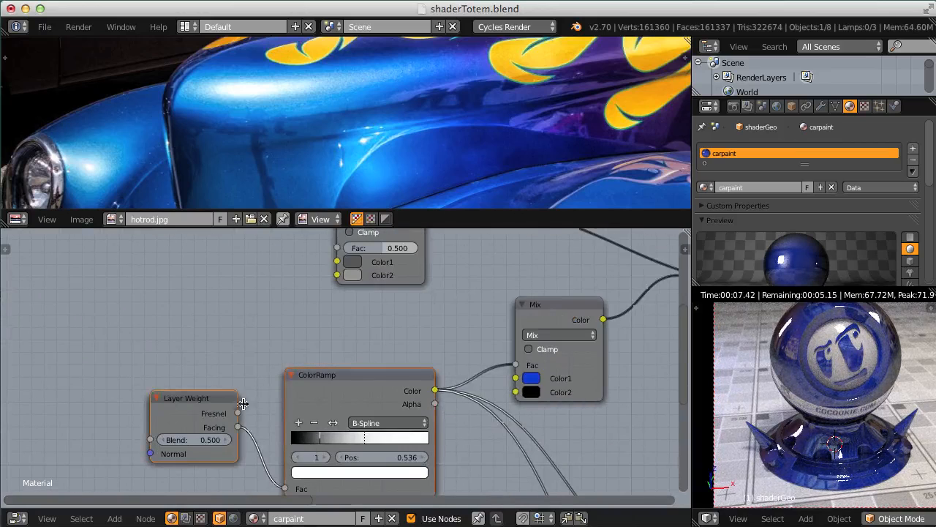
pyautogui.press('g')
pyautogui.click(110, 377)
# Connect the ColorRamp's Color to the Fac inputs of both duplicated Mix nodes
pyautogui.moveTo(206, 295); pyautogui.dragTo(172, 406, button='middle')
pyautogui.scroll(-6, 175, 410)
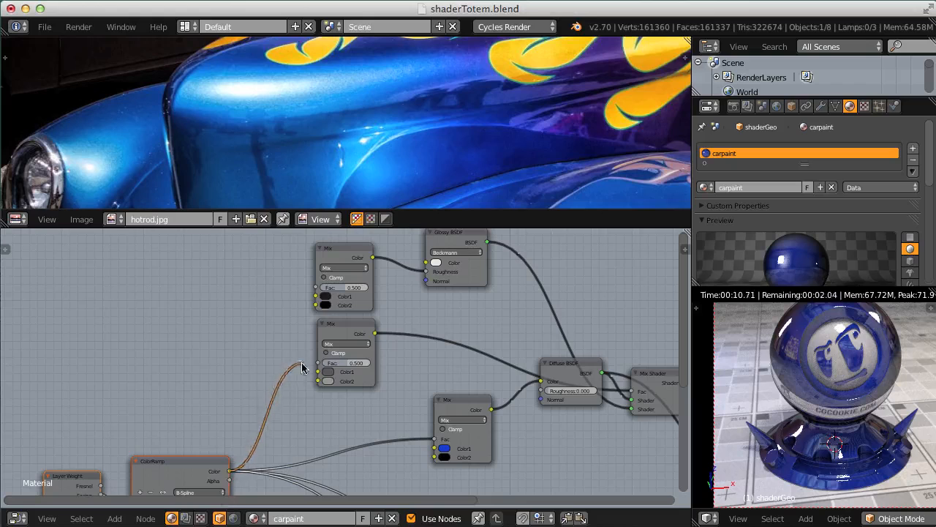
pyautogui.moveTo(301, 367); pyautogui.dragTo(318, 364)
pyautogui.moveTo(231, 471); pyautogui.dragTo(315, 288)
# Cut the link from the Diffuse BSDF to the original lower Mix Shader
pyautogui.moveTo(679, 382); pyautogui.dragTo(332, 288, button='middle')
pyautogui.scroll(5, 320, 359)
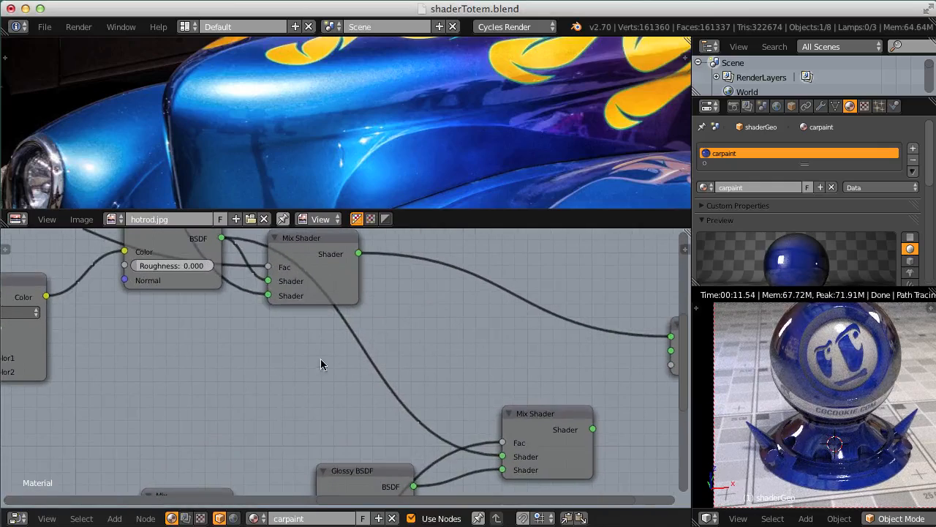
pyautogui.keyDown('ctrl'); pyautogui.moveTo(382, 329); pyautogui.dragTo(316, 376); pyautogui.keyUp('ctrl')
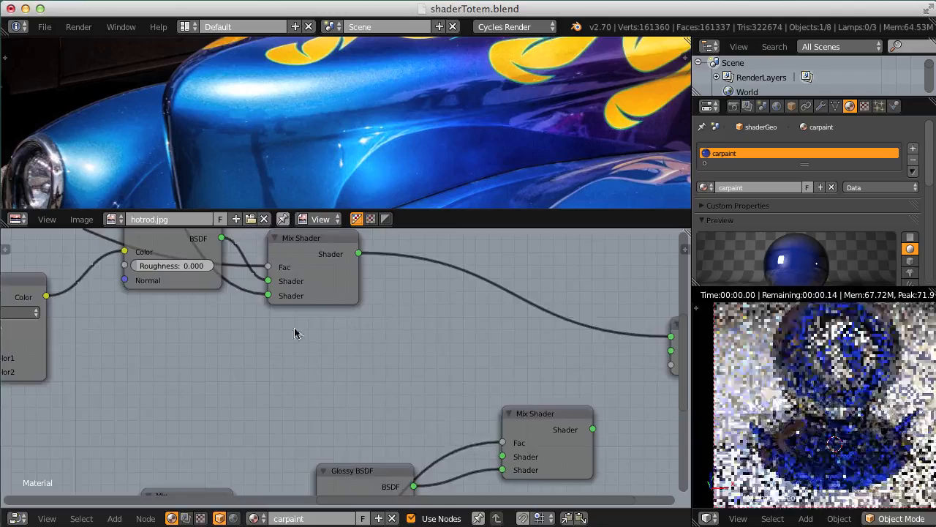
# Move the Diffuse BSDF node lower and shift its color Mix node down to line up beside it
pyautogui.moveTo(289, 295); pyautogui.dragTo(344, 390, button='middle')
pyautogui.moveTo(255, 328); pyautogui.dragTo(257, 395)
pyautogui.scroll(-3, 260, 298)
pyautogui.moveTo(220, 302); pyautogui.dragTo(381, 324, button='middle')
pyautogui.scroll(1, 365, 380)
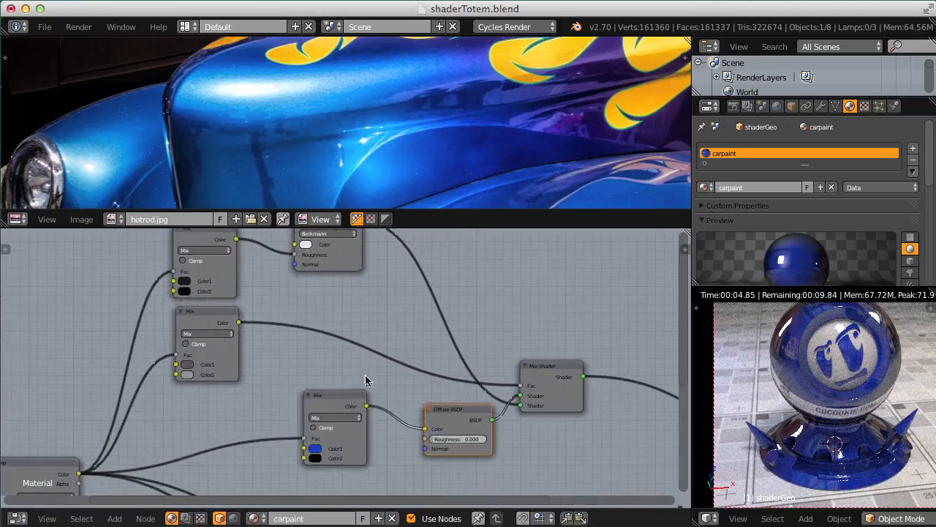
pyautogui.moveTo(341, 399); pyautogui.dragTo(362, 414)
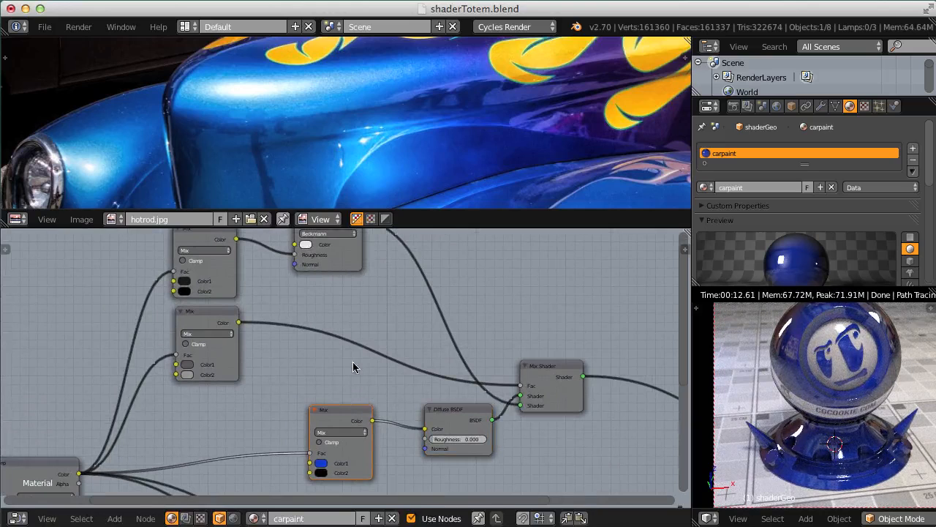
# Set the value of Color1 to 0.2 in the Mix node driving the upper Glossy BSDF's Roughness
pyautogui.moveTo(325, 313); pyautogui.dragTo(390, 368, button='middle')
pyautogui.moveTo(307, 295)
pyautogui.keyDown('ctrl'); pyautogui.mouseDown(button='middle')
pyautogui.moveTo(303, 308)
pyautogui.moveTo(316, 287)
pyautogui.moveTo(317, 296)
pyautogui.mouseUp(button='middle'); pyautogui.keyUp('ctrl')
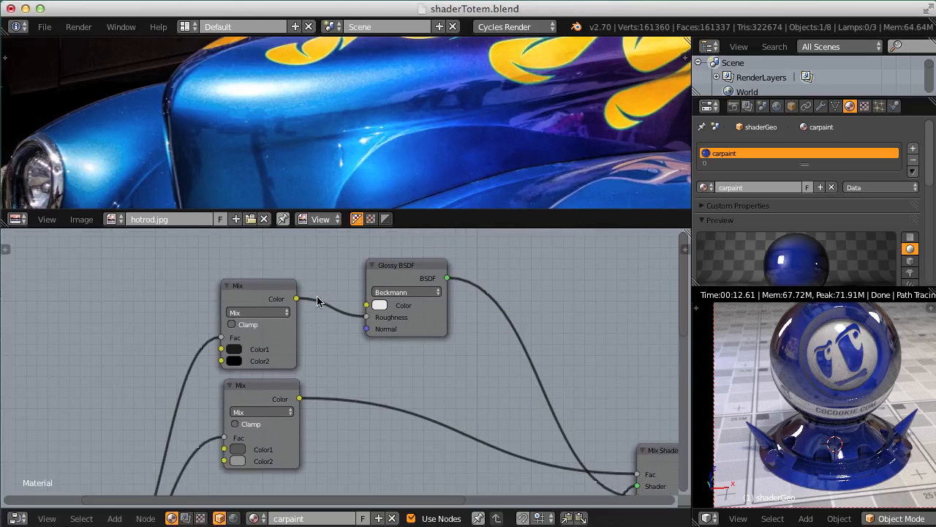
pyautogui.keyDown('ctrl'); pyautogui.moveTo(328, 334); pyautogui.dragTo(383, 347, button='middle'); pyautogui.keyUp('ctrl')
pyautogui.moveTo(466, 408); pyautogui.dragTo(460, 386, button='middle')
pyautogui.keyDown('ctrl'); pyautogui.moveTo(346, 329); pyautogui.dragTo(344, 300, button='middle'); pyautogui.keyUp('ctrl')
pyautogui.moveTo(290, 362); pyautogui.dragTo(399, 428, button='middle')
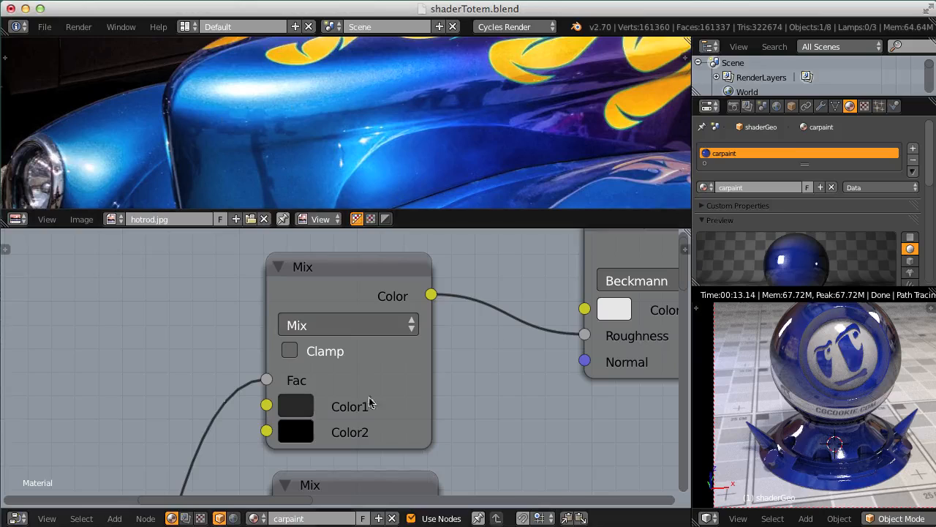
pyautogui.click(299, 408)
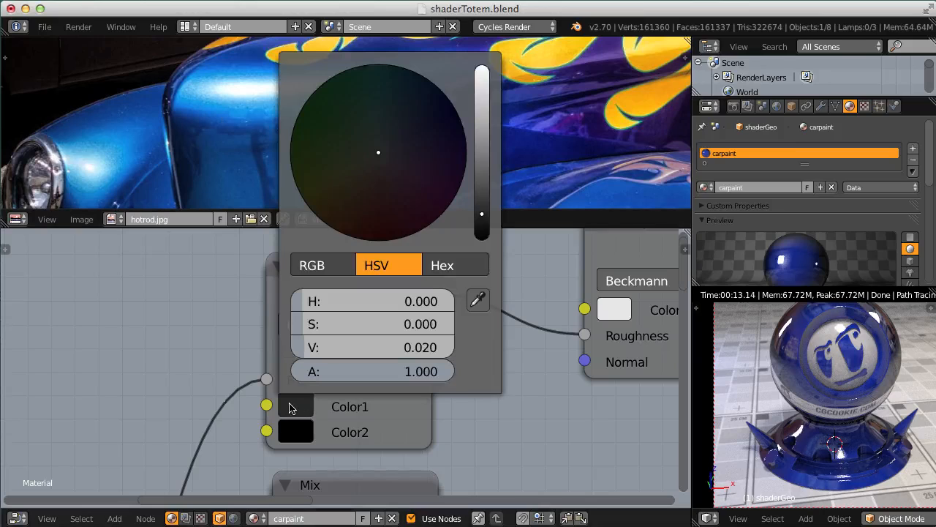
pyautogui.click(369, 346)
pyautogui.write('.2')
pyautogui.press('Return')
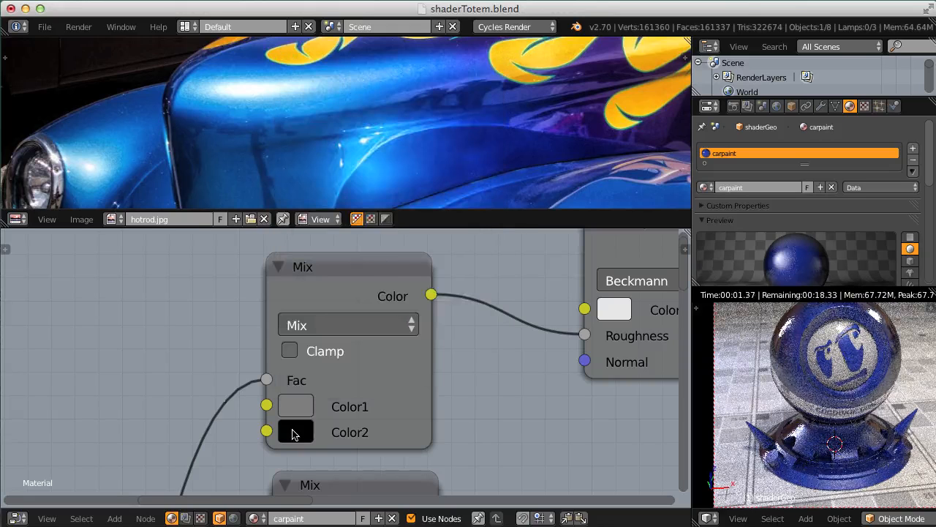
# Set the value of Color2 to 0.02 in the upper Glossy BSDF's roughness Mix node
pyautogui.click(291, 432)
pyautogui.click(379, 373)
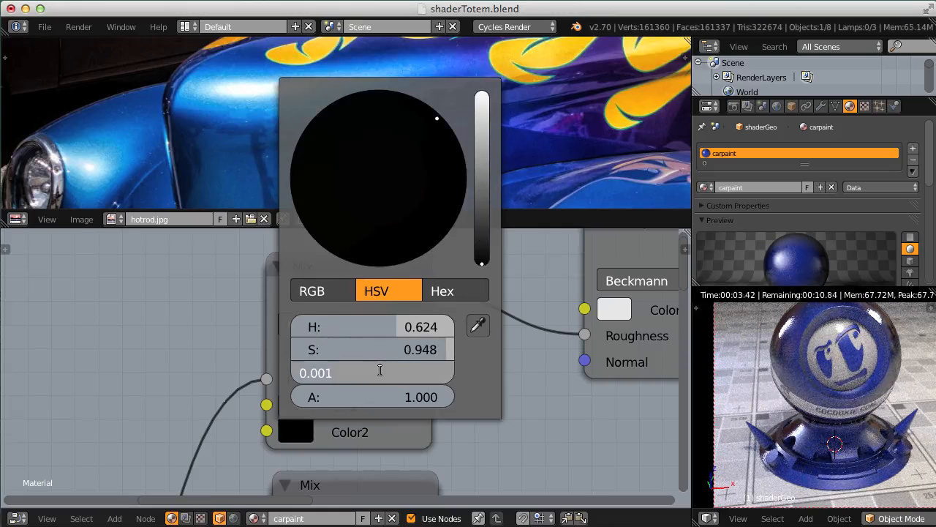
pyautogui.write('.02')
pyautogui.press('Return')
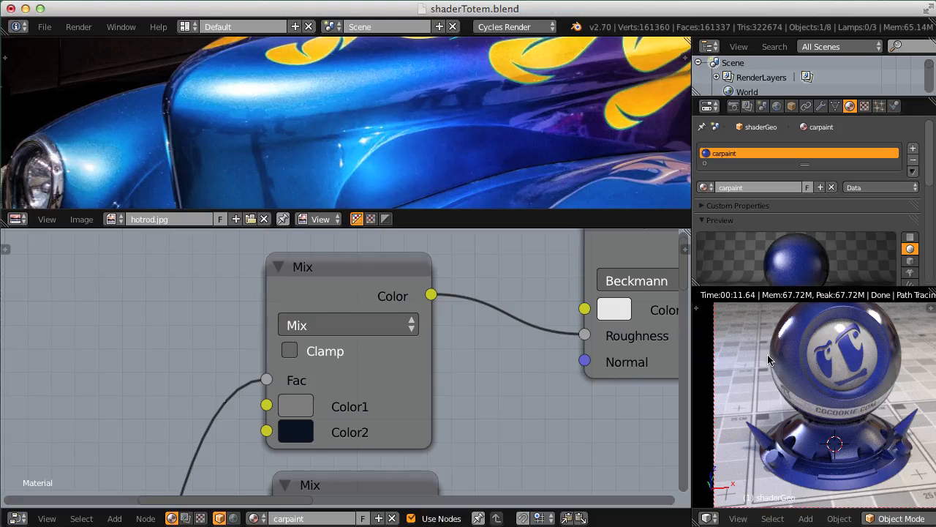
# Copy the blue Color1 of the Diffuse BSDF's Mix node to the upper Glossy BSDF's Color
pyautogui.moveTo(557, 330); pyautogui.dragTo(541, 351, button='middle')
pyautogui.keyDown('ctrl'); pyautogui.moveTo(541, 351); pyautogui.dragTo(337, 369, button='middle'); pyautogui.keyUp('ctrl')
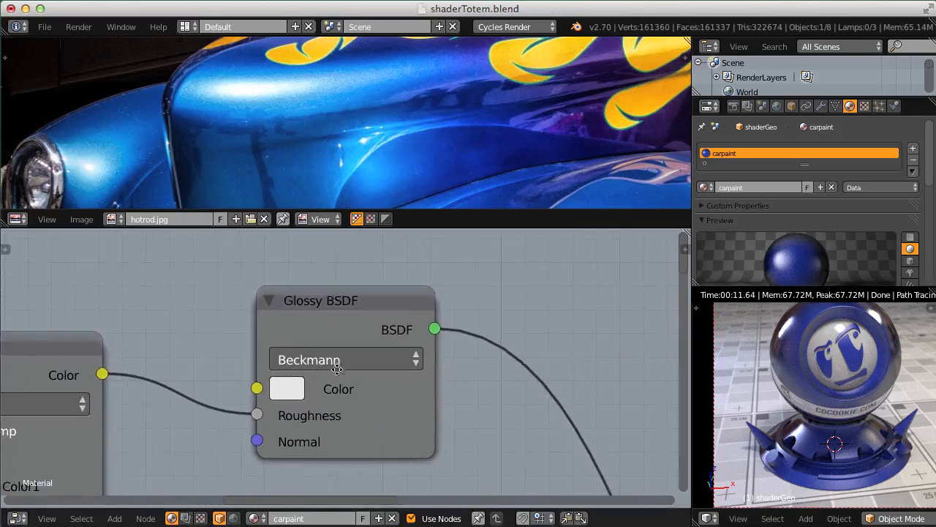
pyautogui.moveTo(347, 430); pyautogui.dragTo(336, 294, button='middle')
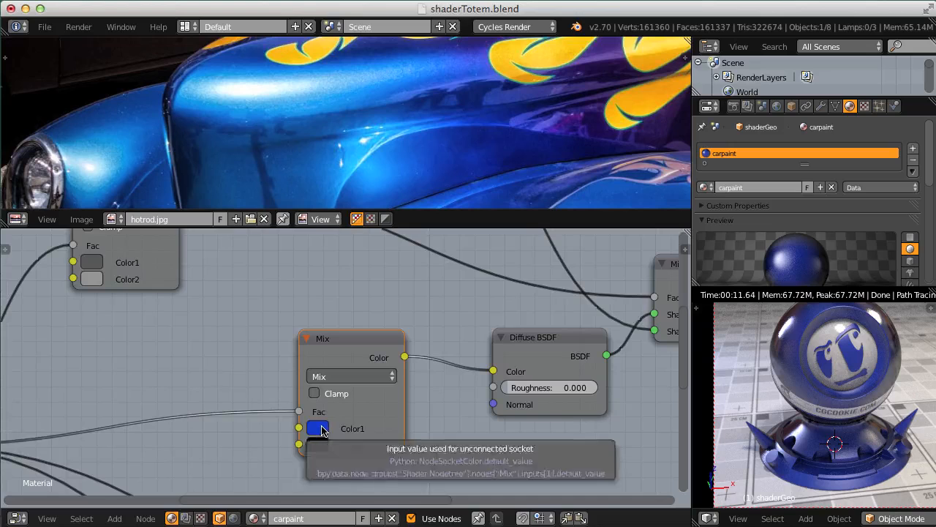
pyautogui.scroll(8, 321, 430)
pyautogui.moveTo(317, 289); pyautogui.dragTo(327, 332, button='middle')
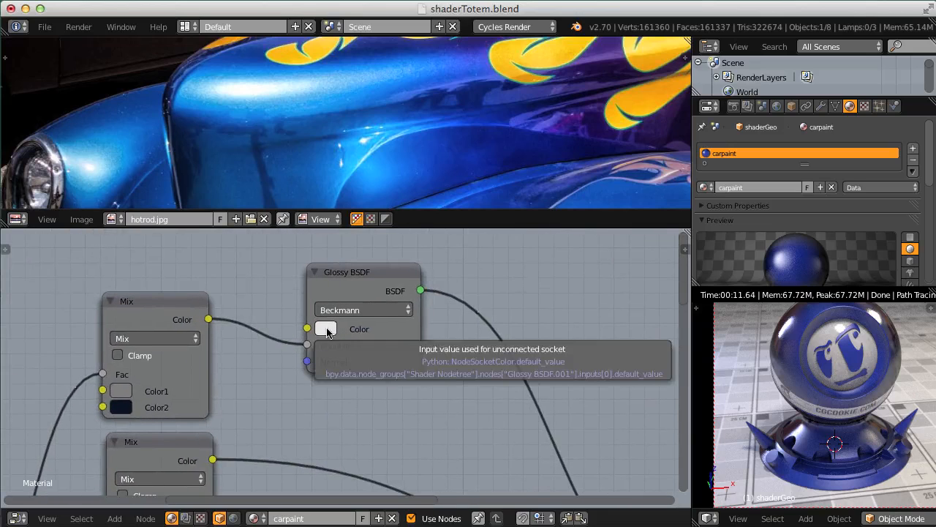
pyautogui.hotkey('ctrl', 'v')
pyautogui.scroll(2, 432, 310)
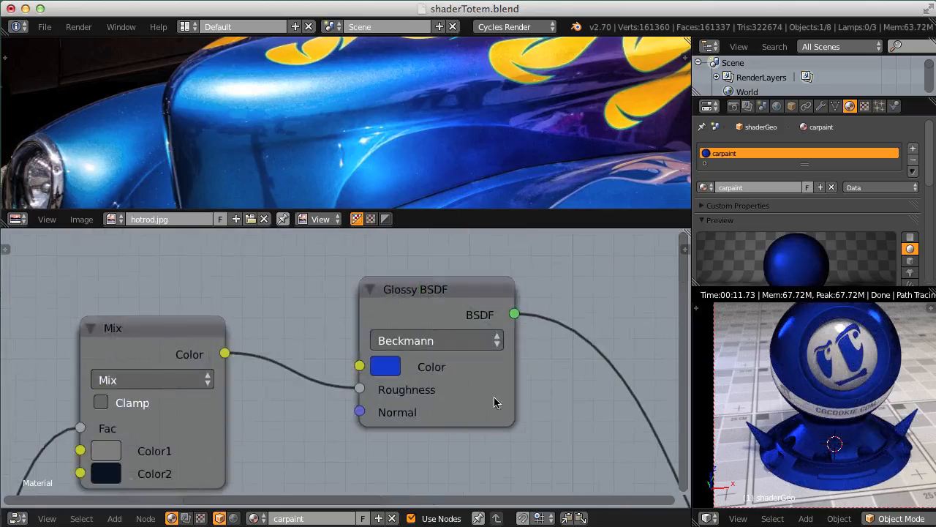
# Set the value of Color1 to 0.2 in the Mix node driving the upper Mix Shader's Fac
pyautogui.scroll(-6, 498, 302)
pyautogui.moveTo(462, 404); pyautogui.dragTo(451, 281, button='middle')
pyautogui.scroll(3, 452, 281)
pyautogui.scroll(-1, 335, 354)
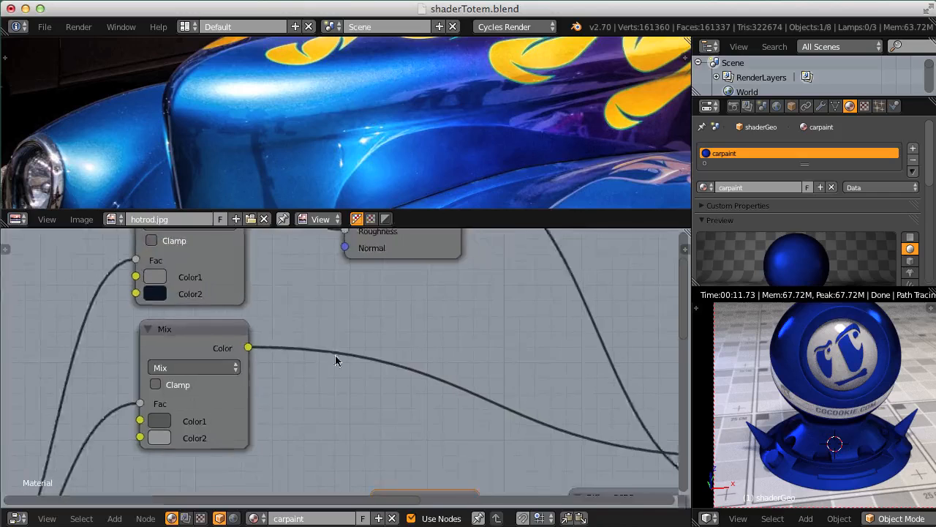
pyautogui.moveTo(456, 337); pyautogui.dragTo(208, 271, button='middle')
pyautogui.moveTo(432, 396); pyautogui.dragTo(444, 309, button='middle')
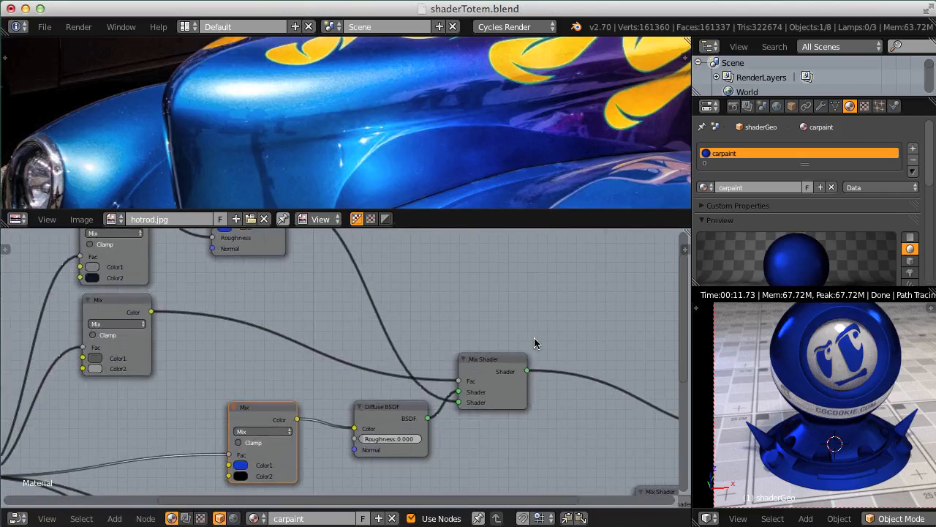
pyautogui.keyDown('ctrl'); pyautogui.moveTo(344, 329); pyautogui.dragTo(344, 368, button='middle'); pyautogui.keyUp('ctrl')
pyautogui.moveTo(116, 300); pyautogui.dragTo(433, 323, button='middle')
pyautogui.keyDown('ctrl'); pyautogui.moveTo(226, 326); pyautogui.dragTo(226, 373, button='middle'); pyautogui.keyUp('ctrl')
pyautogui.click(285, 384)
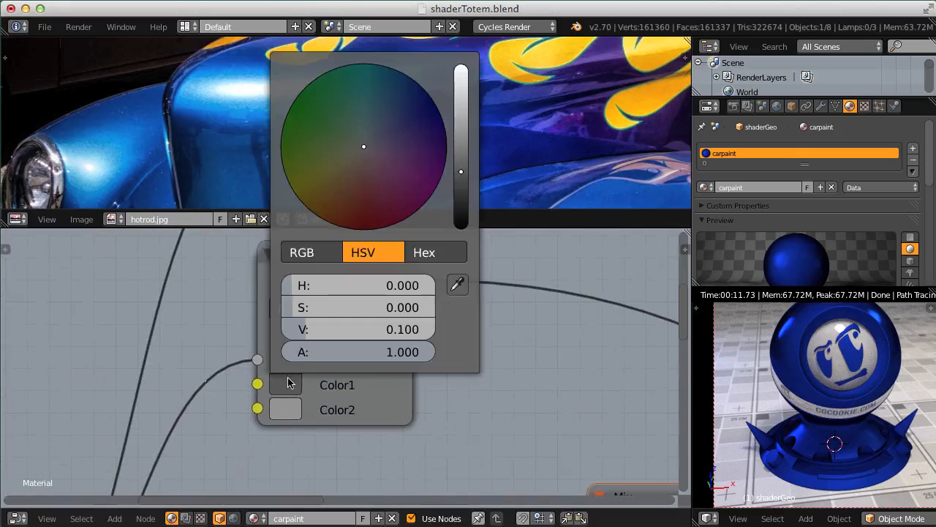
pyautogui.click(368, 324)
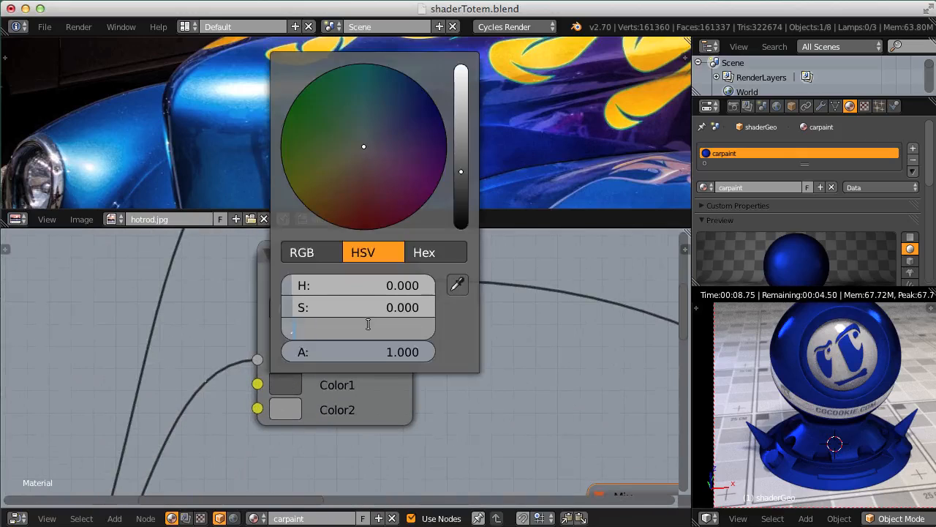
pyautogui.write('.2')
pyautogui.press('Tab')
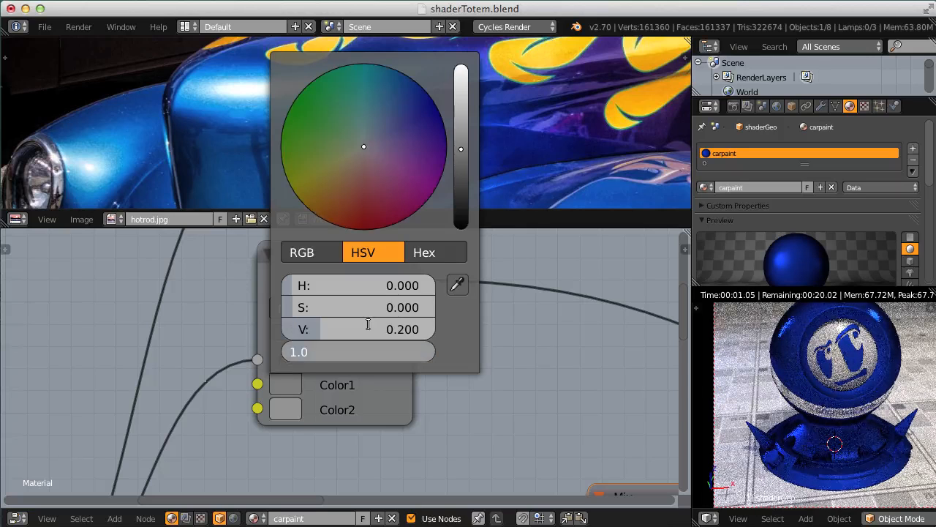
pyautogui.press('Return')
# Set the value of Color2 to 0.7 in the Mix node driving the upper Mix Shader's Fac
pyautogui.click(287, 409)
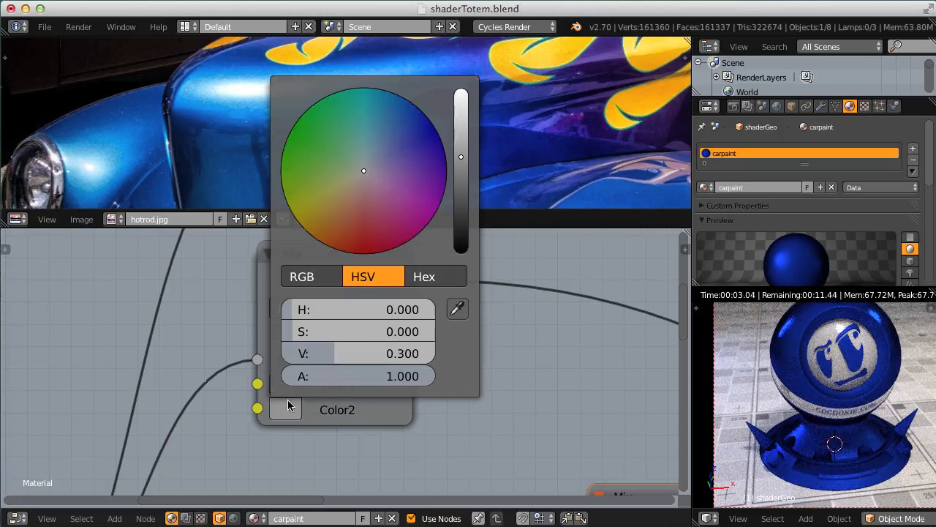
pyautogui.click(346, 355)
pyautogui.write('.7')
pyautogui.press('Return')
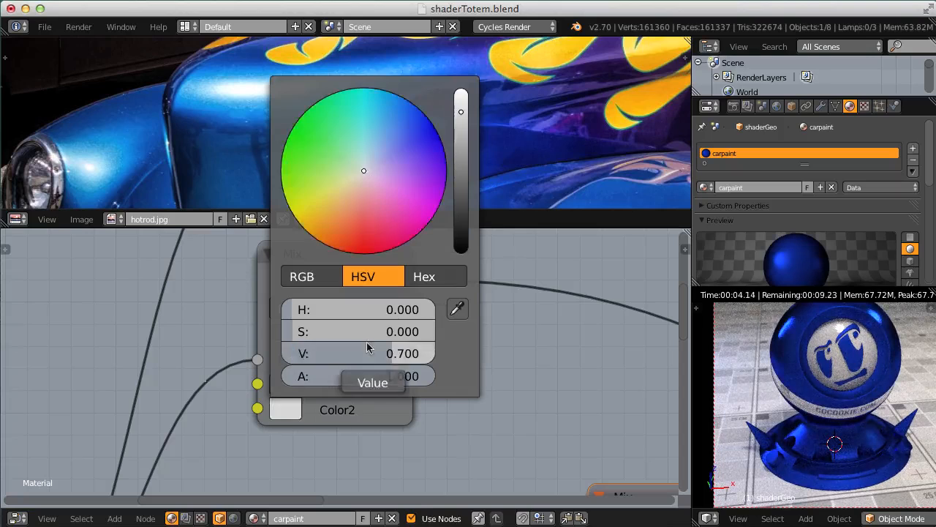
# Move the Emission node out of the way and the lower Mix Shader up between the upper Mix Shader and the Material Output
pyautogui.scroll(-5, 483, 380)
pyautogui.moveTo(595, 318); pyautogui.dragTo(246, 204, button='middle')
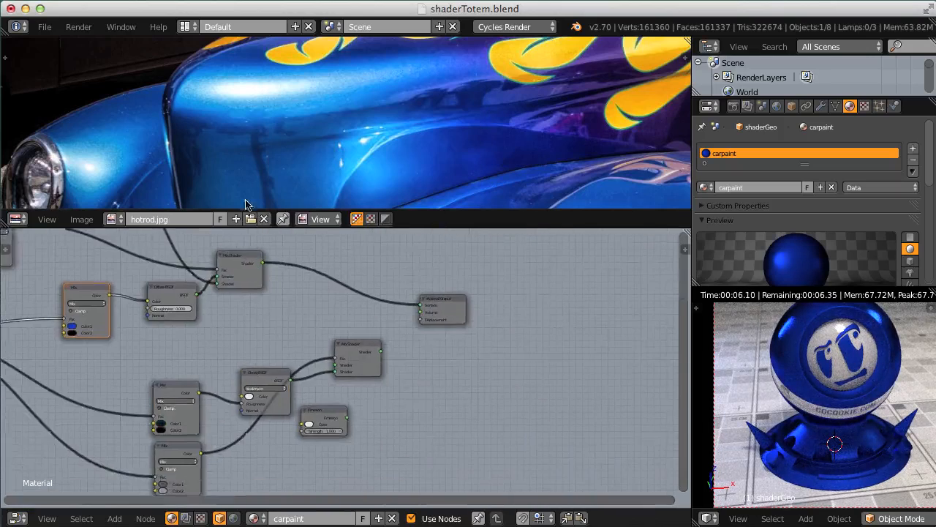
pyautogui.moveTo(367, 263); pyautogui.dragTo(358, 293, button='middle')
pyautogui.scroll(7, 353, 370)
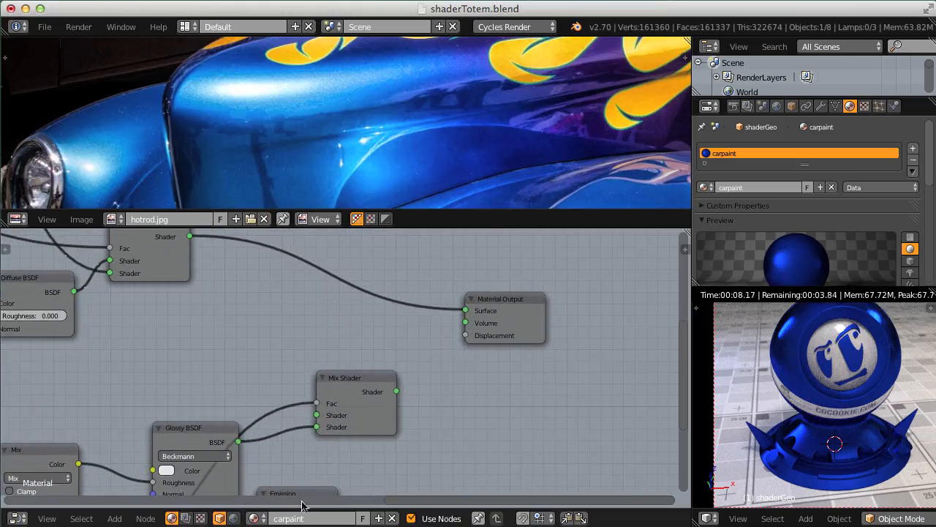
pyautogui.moveTo(303, 505); pyautogui.dragTo(602, 465)
pyautogui.moveTo(342, 382); pyautogui.dragTo(357, 269)
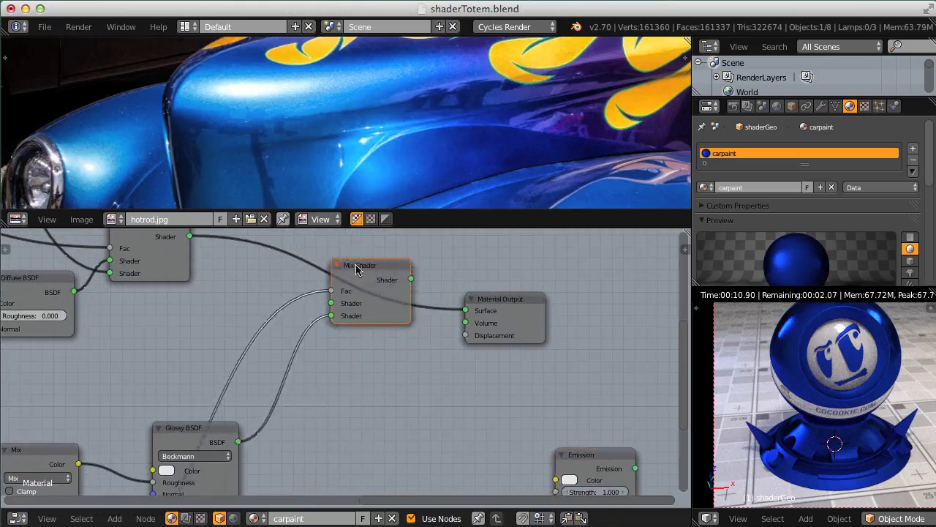
# Connect the upper Mix Shader's output to the second Mix Shader's first Shader input, and the second Mix Shader's output to the Material Output's Surface
pyautogui.moveTo(305, 277); pyautogui.dragTo(309, 341, button='middle')
pyautogui.scroll(1, 309, 341)
pyautogui.moveTo(218, 307); pyautogui.dragTo(335, 367)
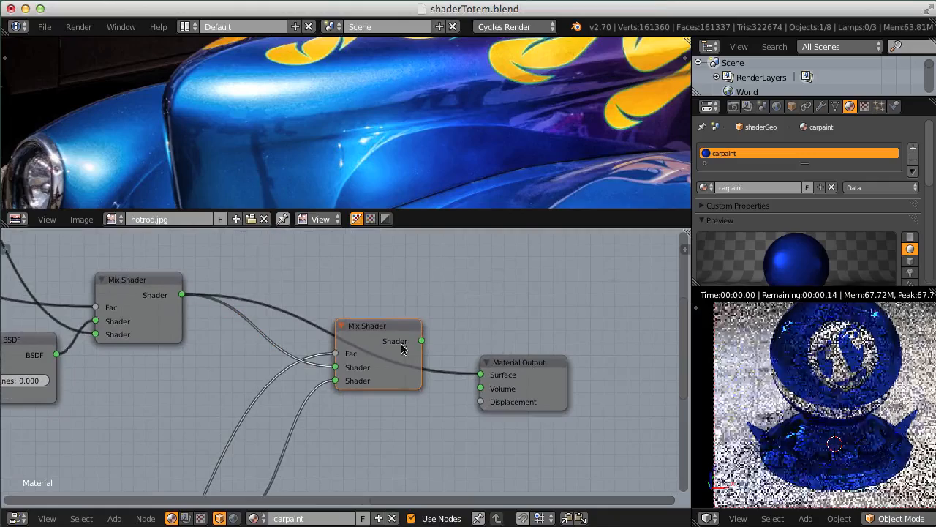
pyautogui.moveTo(421, 340); pyautogui.dragTo(480, 375)
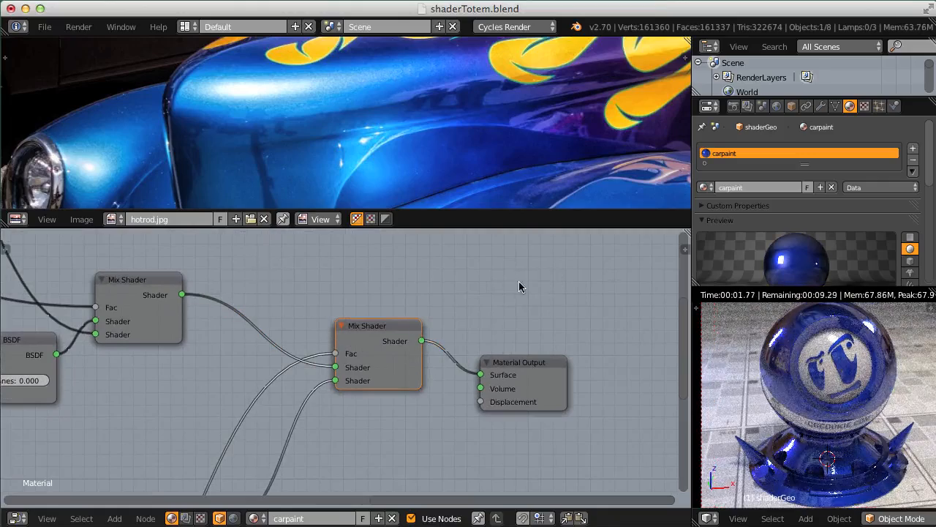
# Check the rendered highlight against the hot rod reference and raise the blue Glossy BSDF's roughness Mix Color1 value to 0.3
pyautogui.scroll(3, 800, 451)
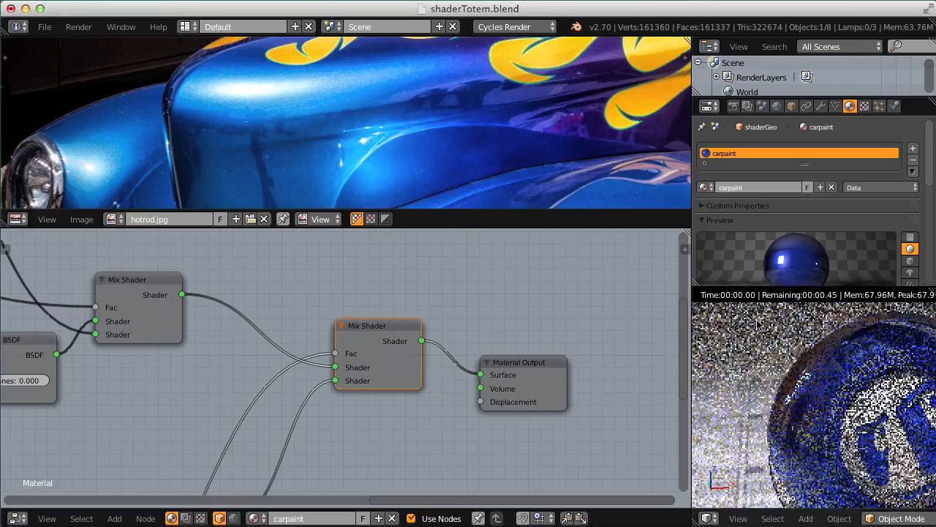
pyautogui.scroll(3, 800, 451)
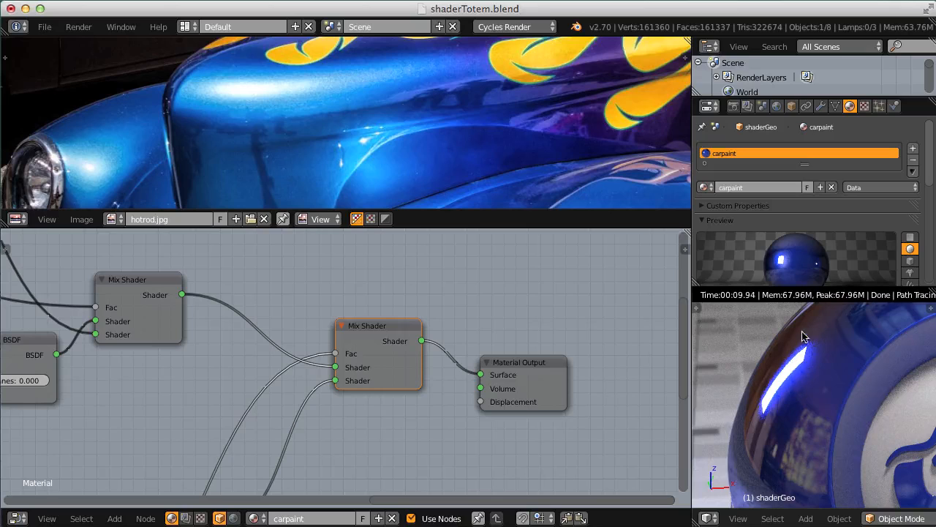
pyautogui.moveTo(331, 100); pyautogui.dragTo(357, 111, button='middle')
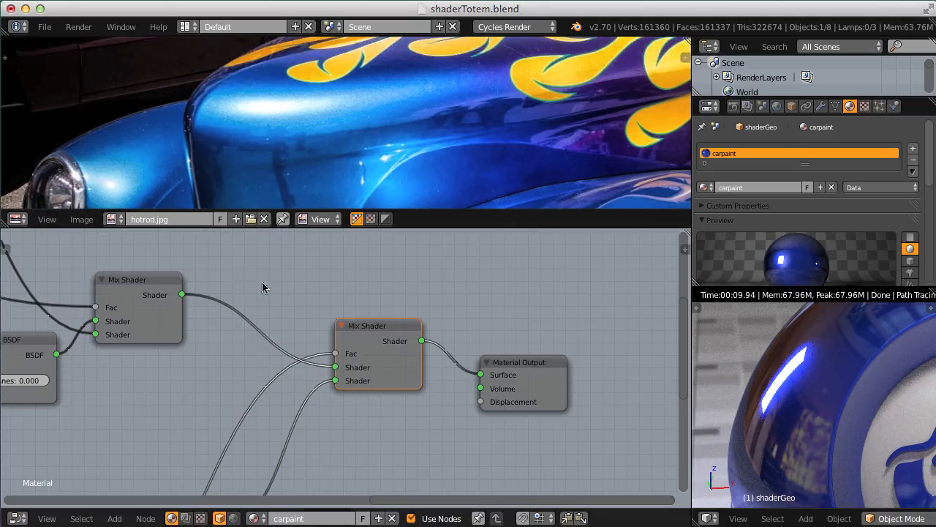
pyautogui.moveTo(261, 288); pyautogui.dragTo(470, 353, button='middle')
pyautogui.moveTo(198, 361); pyautogui.dragTo(414, 497, button='middle')
pyautogui.scroll(8, 356, 441)
pyautogui.keyDown('ctrl'); pyautogui.moveTo(318, 391); pyautogui.dragTo(340, 284, button='middle'); pyautogui.keyUp('ctrl')
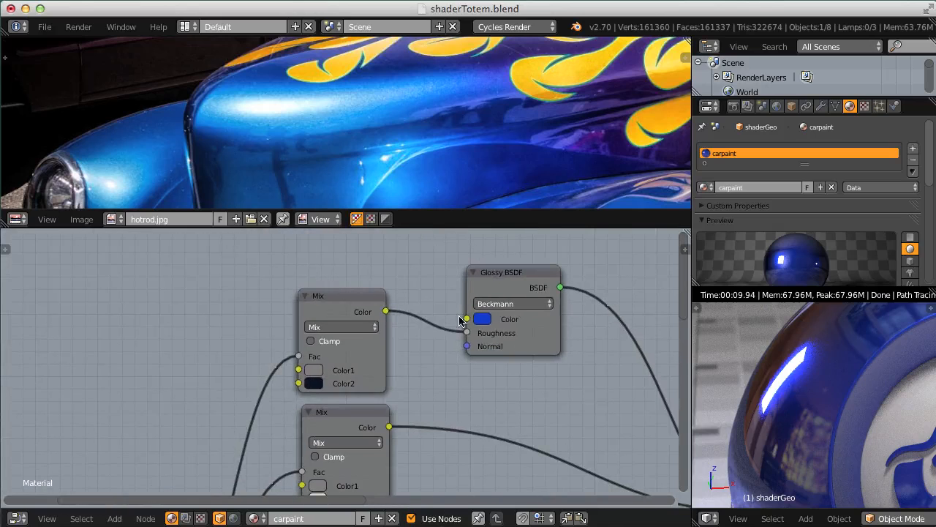
pyautogui.scroll(5, 451, 328)
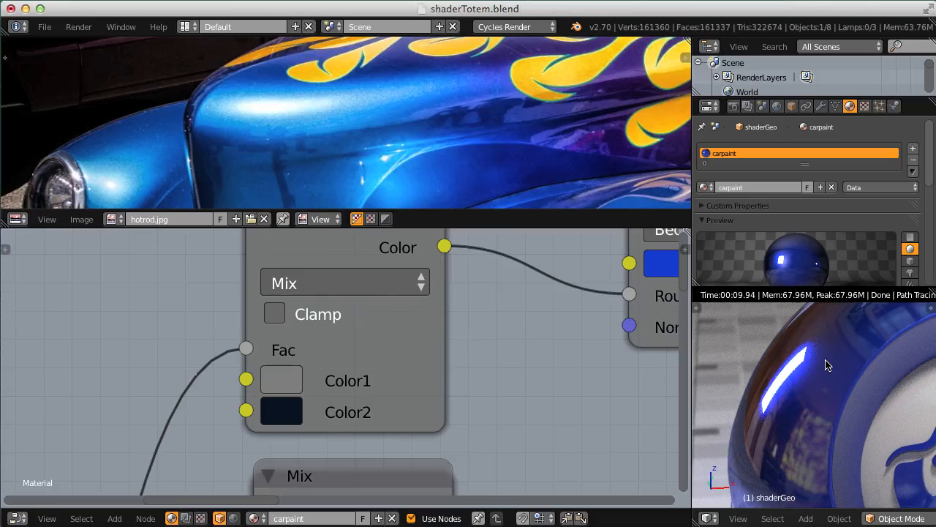
pyautogui.click(293, 382)
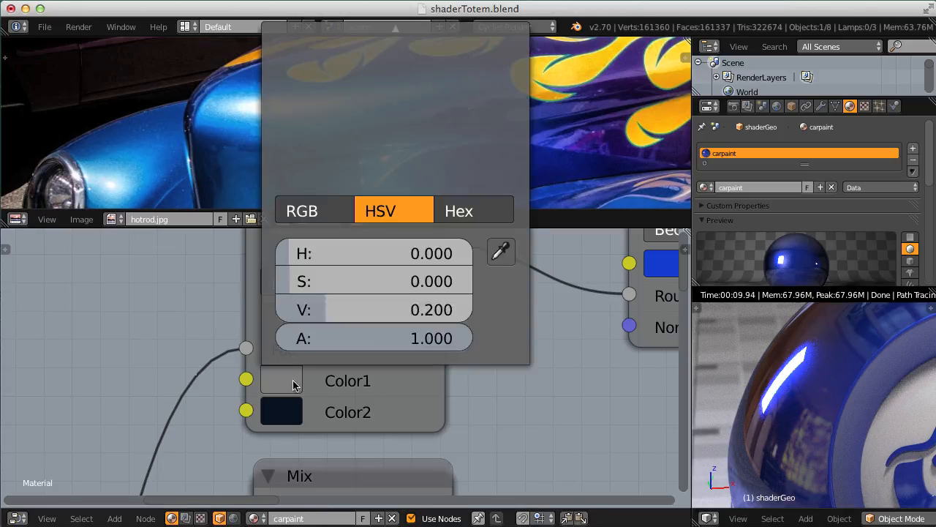
pyautogui.click(390, 311)
pyautogui.write('.3')
pyautogui.press('Return')
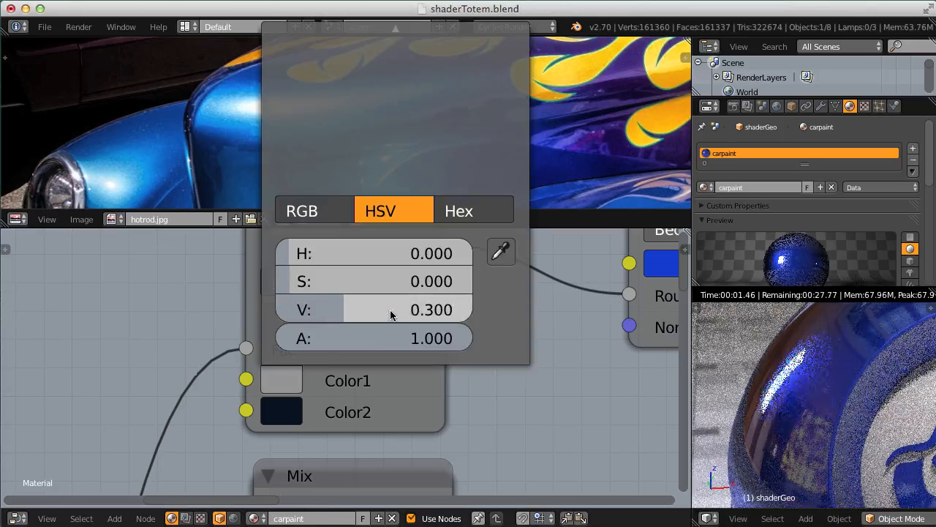
# Set the value of Color2 to 0.1 in the blue Glossy BSDF's roughness Mix node and inspect the rendered model's base
pyautogui.click(289, 416)
pyautogui.click(364, 342)
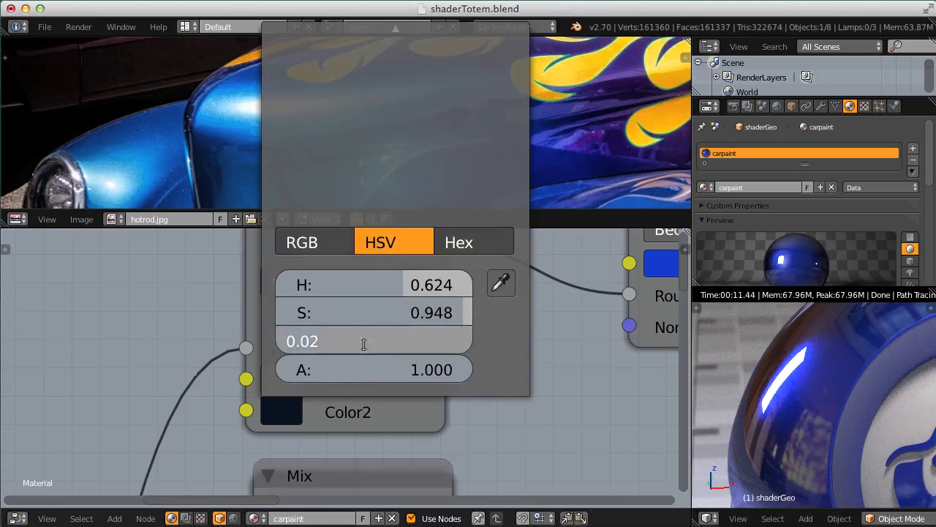
pyautogui.write('.1')
pyautogui.press('Return')
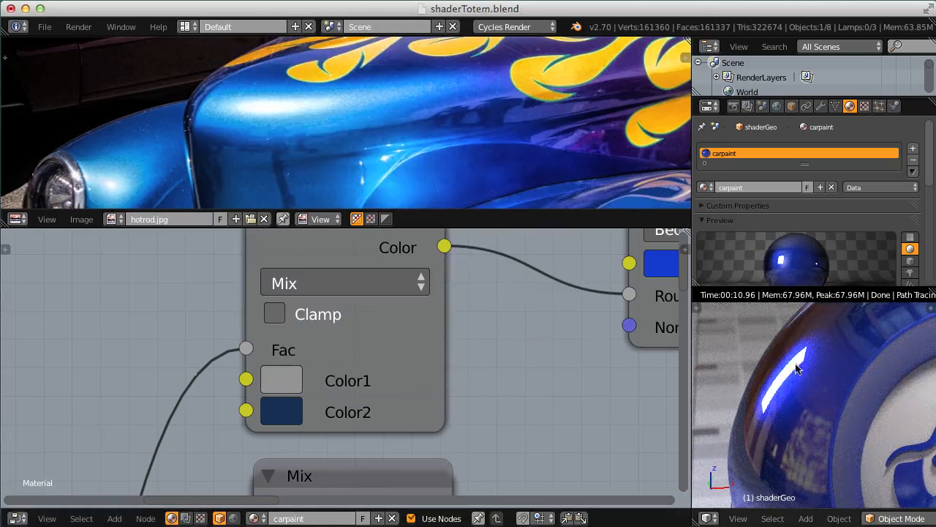
pyautogui.scroll(-2, 787, 380)
pyautogui.keyDown('shift'); pyautogui.moveTo(826, 385); pyautogui.dragTo(825, 406, button='middle'); pyautogui.keyUp('shift')
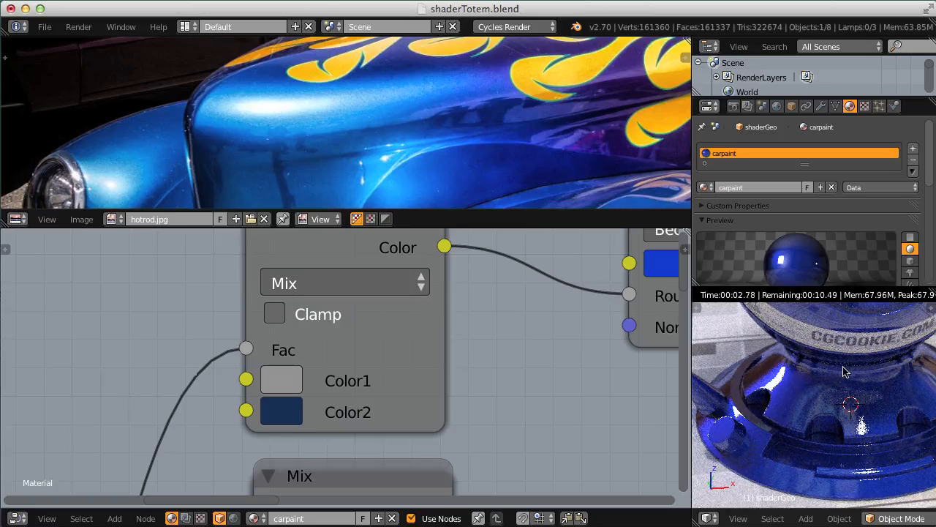
pyautogui.keyDown('shift'); pyautogui.moveTo(844, 371); pyautogui.dragTo(802, 388, button='middle'); pyautogui.keyUp('shift')
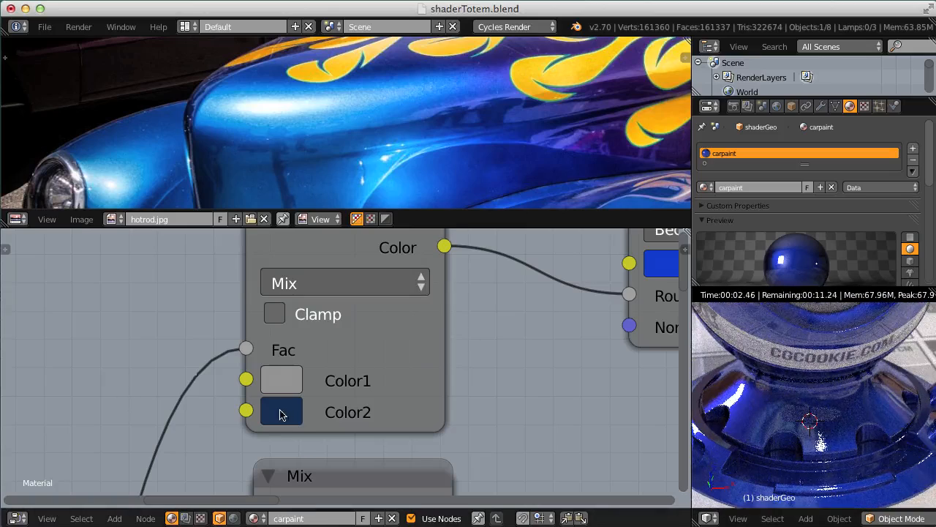
# Fully desaturate Color2, lower Color1's value in the blue Glossy BSDF's roughness Mix node, and view the whole rendered model
pyautogui.click(282, 414)
pyautogui.moveTo(445, 312); pyautogui.dragTo(360, 304)
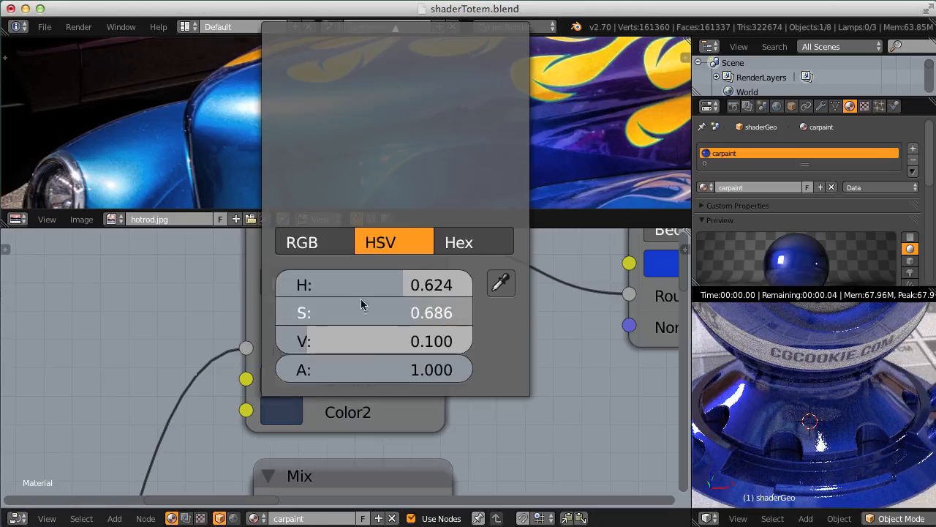
pyautogui.moveTo(211, 311); pyautogui.dragTo(163, 358)
pyautogui.click(294, 385)
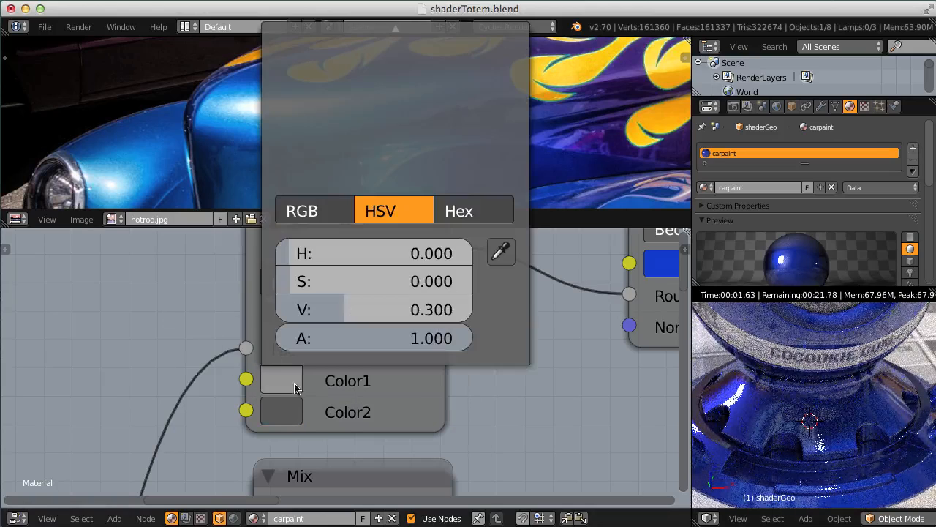
pyautogui.click(360, 307)
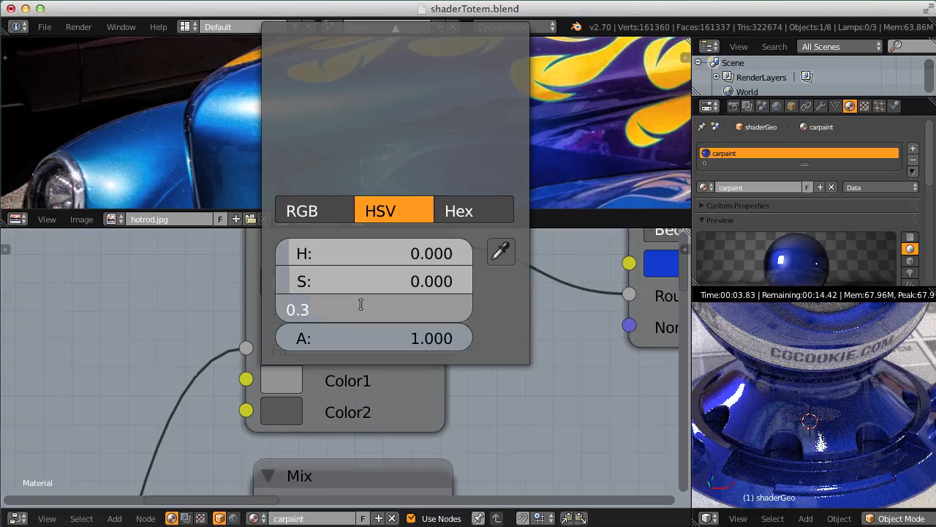
pyautogui.press('Return')
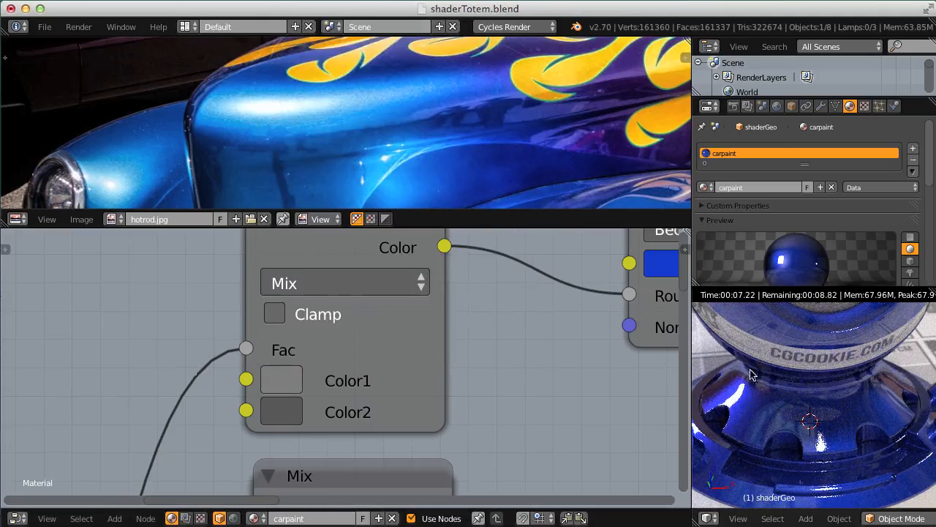
pyautogui.scroll(-6, 738, 404)
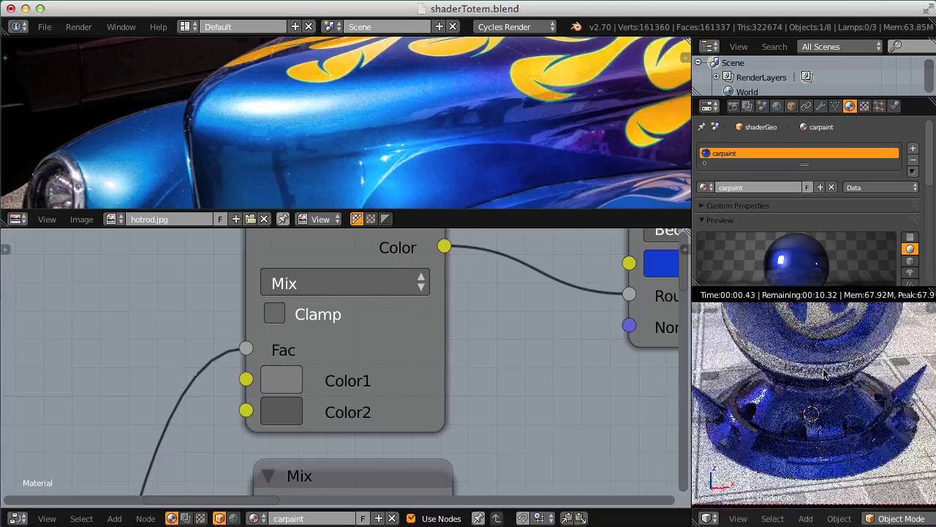
pyautogui.scroll(5, 839, 396)
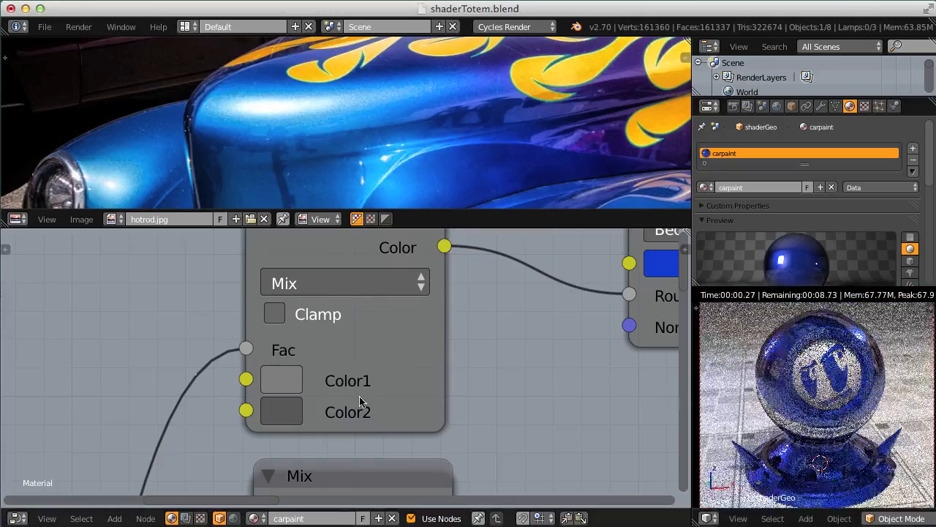
# Set the value of Color1 to 0.05 in the lowest Mix node, which drives the second Mix Shader's Fac
pyautogui.scroll(-15, 361, 398)
pyautogui.moveTo(458, 347); pyautogui.dragTo(403, 223, button='middle')
pyautogui.moveTo(485, 317); pyautogui.dragTo(427, 267, button='middle')
pyautogui.moveTo(489, 338); pyautogui.dragTo(427, 282, button='middle')
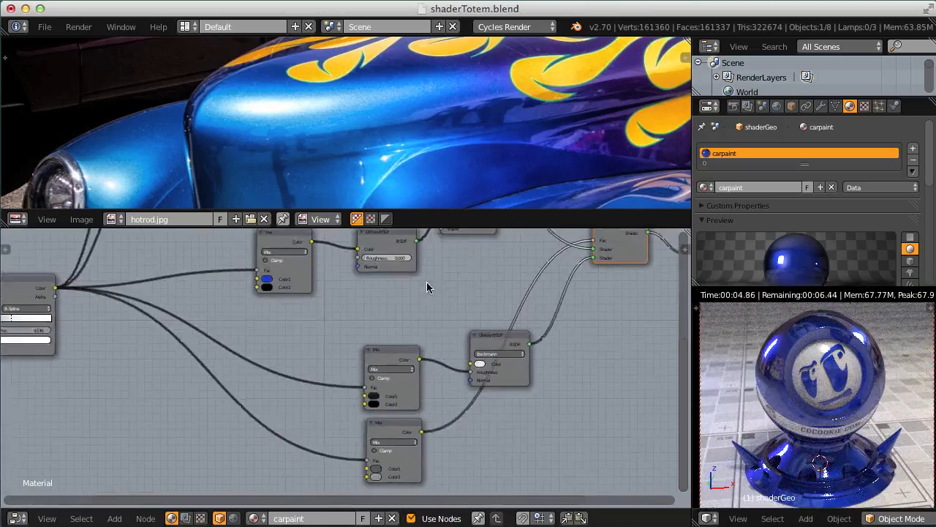
pyautogui.scroll(7, 429, 334)
pyautogui.moveTo(405, 408); pyautogui.dragTo(359, 280, button='middle')
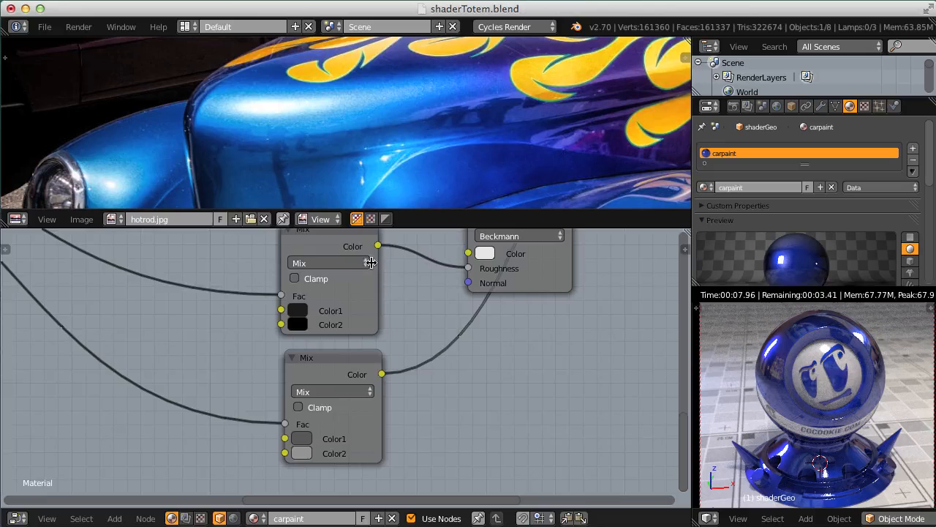
pyautogui.scroll(-6, 371, 263)
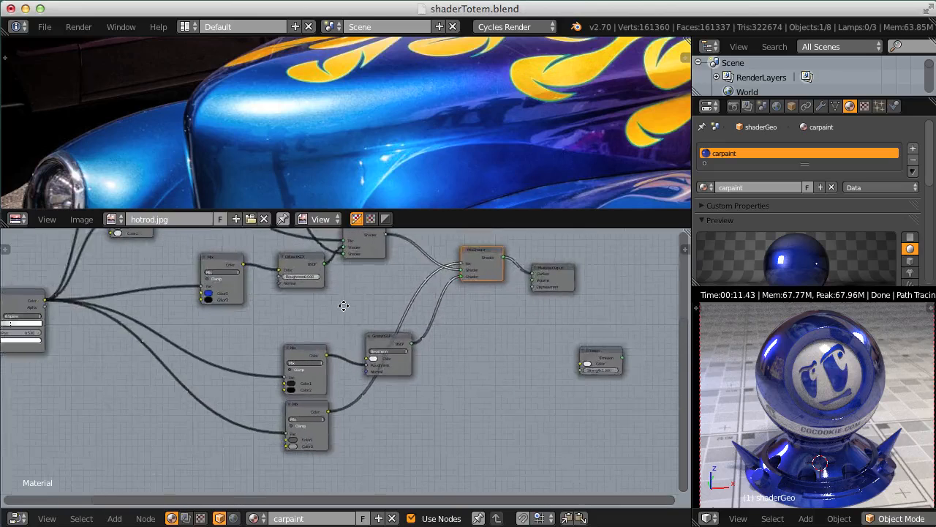
pyautogui.moveTo(344, 306); pyautogui.dragTo(242, 377, button='middle')
pyautogui.scroll(4, 341, 427)
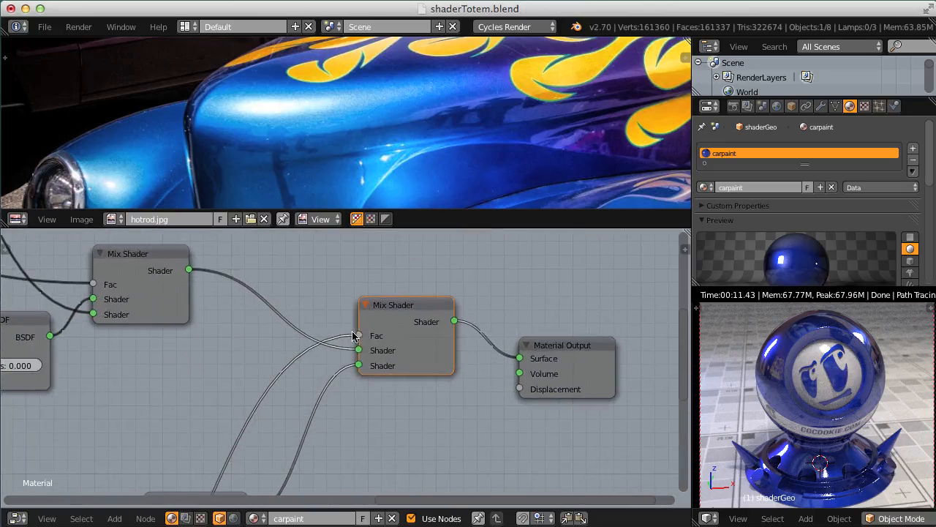
pyautogui.moveTo(196, 450); pyautogui.dragTo(423, 244, button='middle')
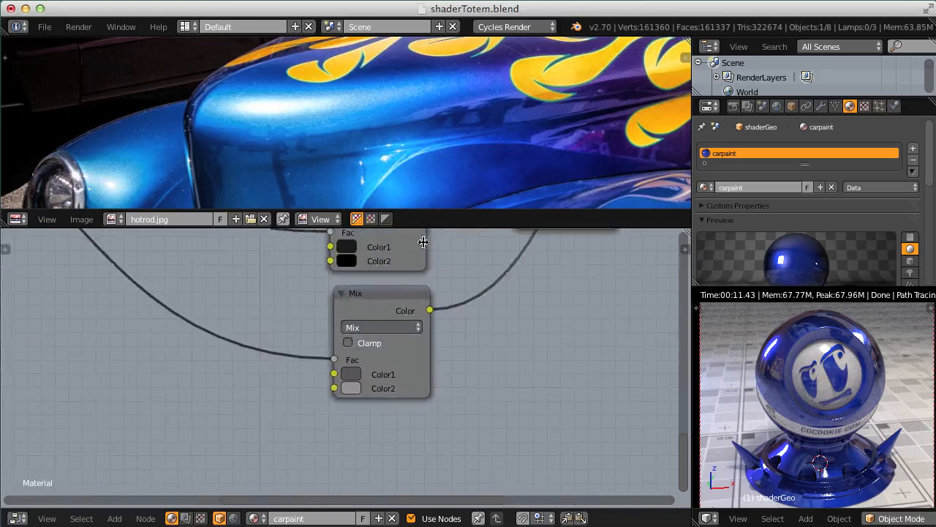
pyautogui.scroll(3, 408, 278)
pyautogui.moveTo(403, 285); pyautogui.dragTo(323, 334, button='middle')
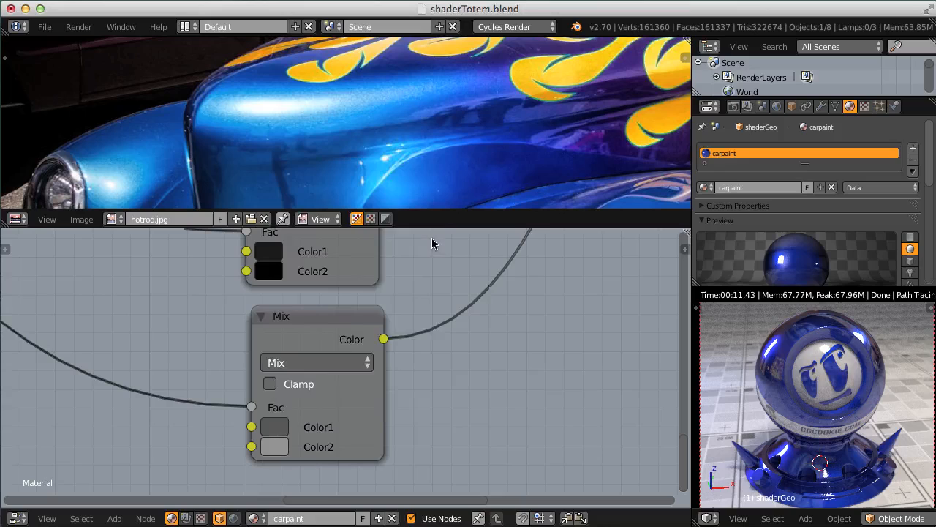
pyautogui.click(273, 428)
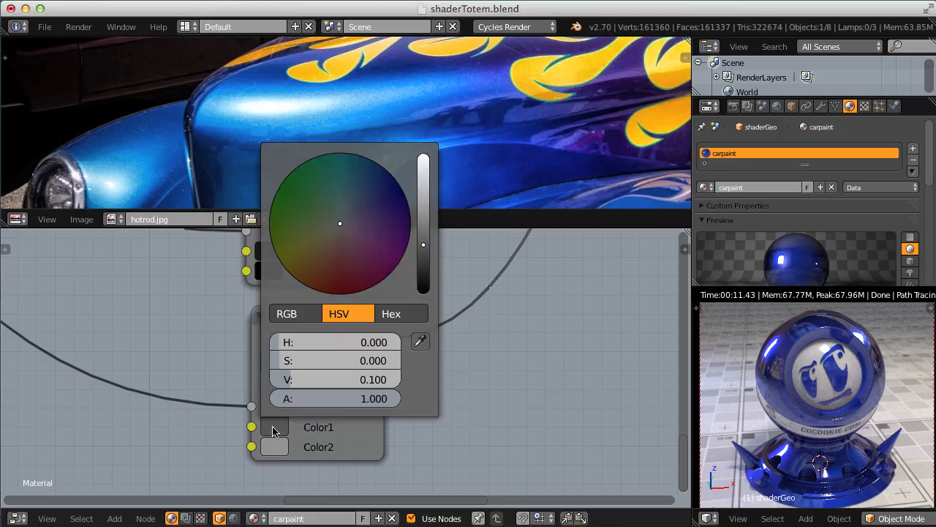
pyautogui.click(330, 380)
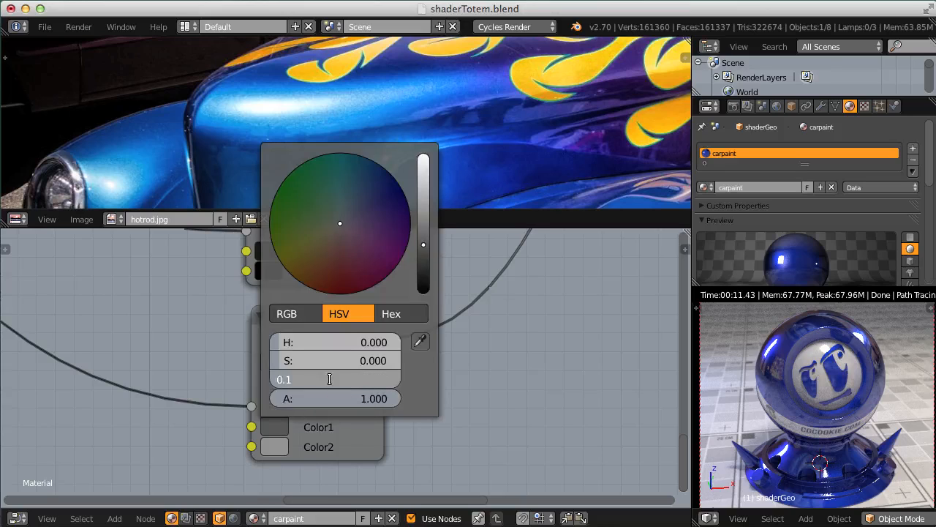
pyautogui.write('.05')
pyautogui.press('Return')
# Set the value of Color2 to 0.2 in that same lowest Mix node
pyautogui.click(281, 447)
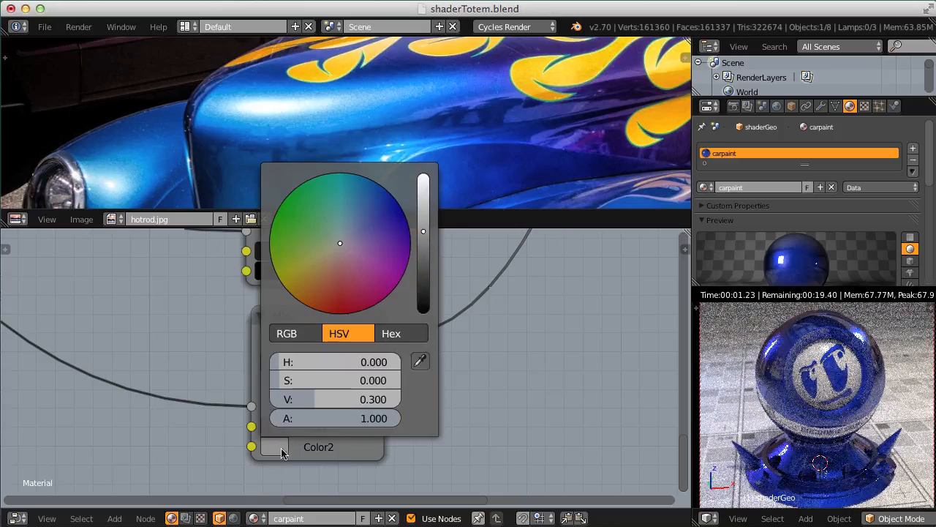
pyautogui.click(332, 396)
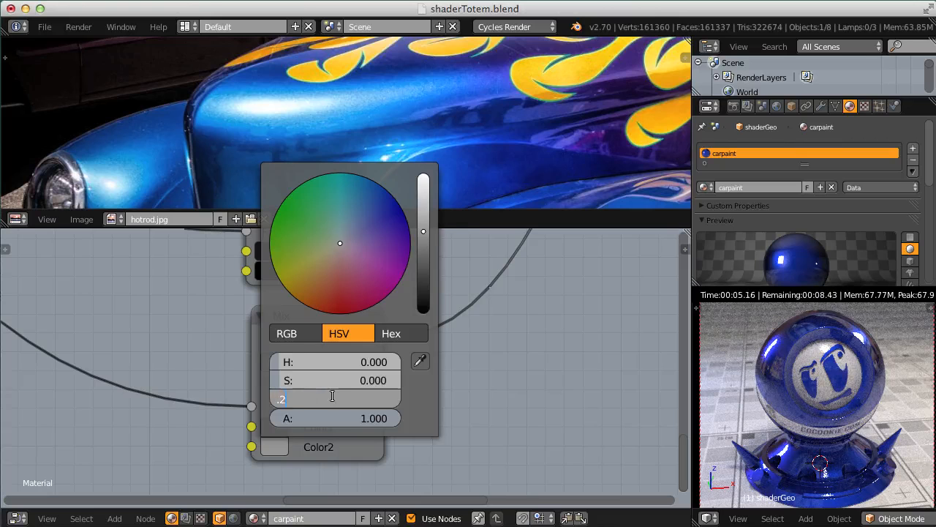
pyautogui.press('Return')
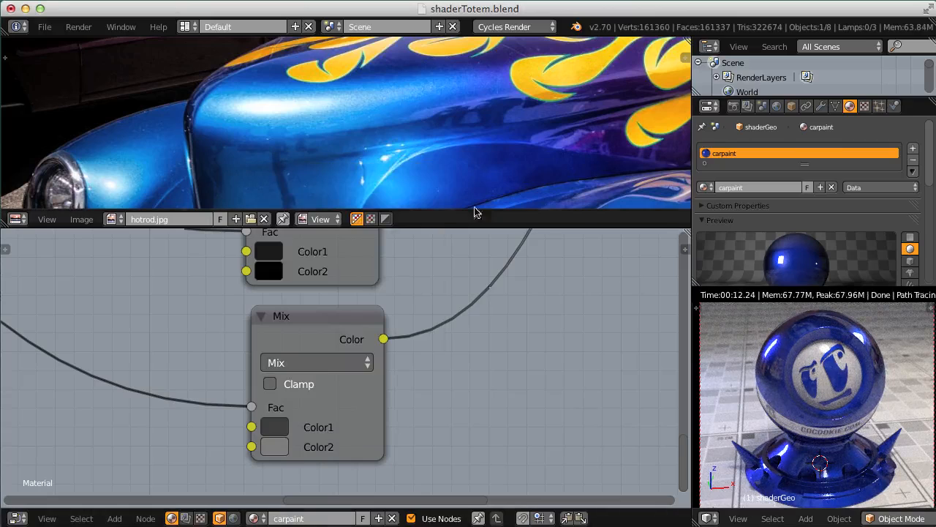
# Render the image and compare the ball's highlights and reflections with the hood and fenders in the hot rod reference
pyautogui.click(82, 29)
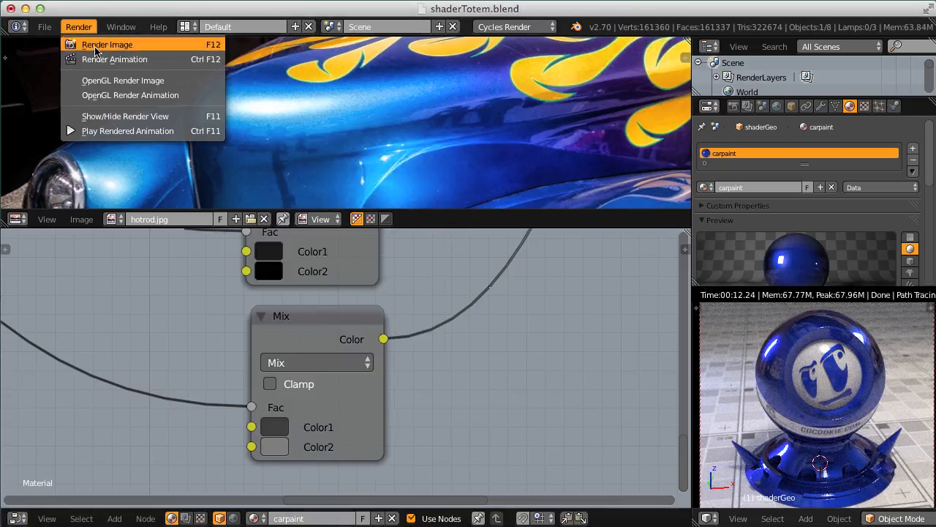
pyautogui.click(96, 45)
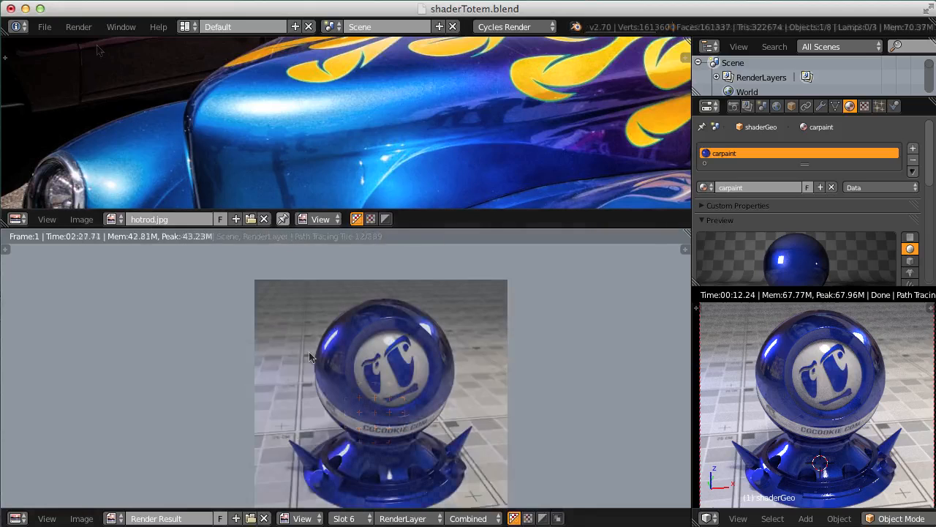
pyautogui.scroll(2, 309, 356)
pyautogui.moveTo(309, 356); pyautogui.dragTo(486, 365, button='middle')
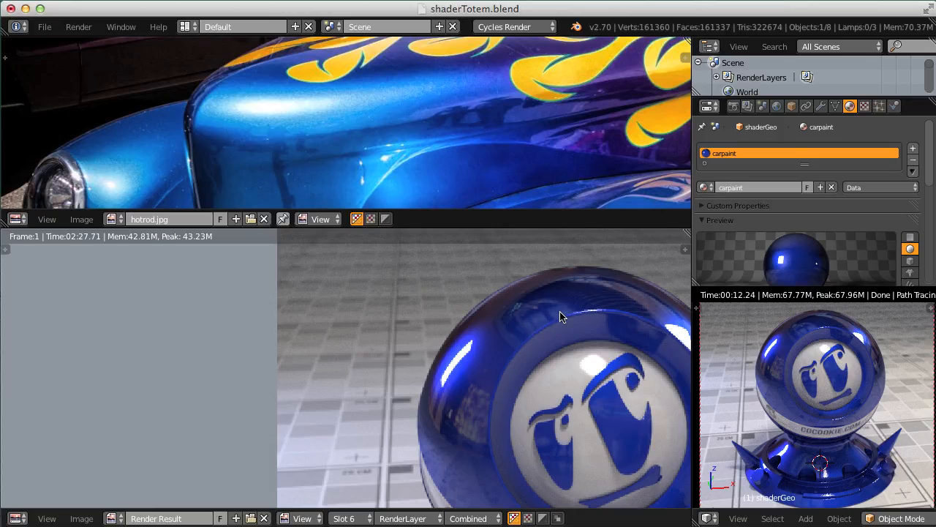
pyautogui.moveTo(308, 155)
pyautogui.mouseDown(button='middle')
pyautogui.moveTo(351, 107)
pyautogui.moveTo(309, 141)
pyautogui.mouseUp(button='middle')
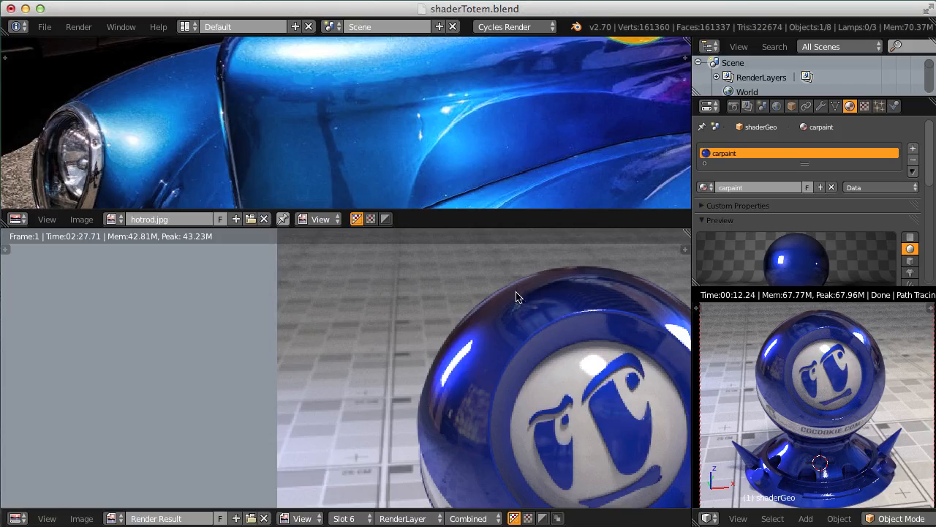
pyautogui.moveTo(245, 89); pyautogui.dragTo(461, 118, button='middle')
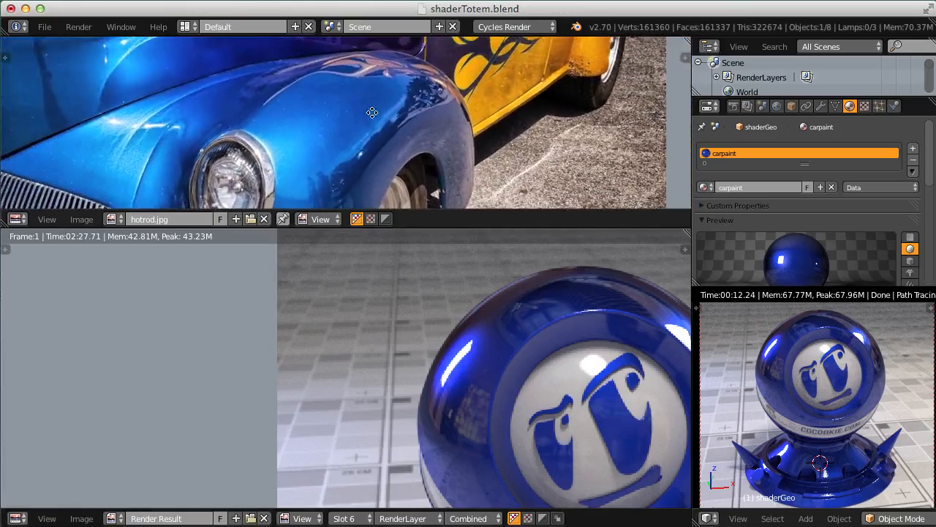
pyautogui.moveTo(373, 112); pyautogui.dragTo(414, 151, button='middle')
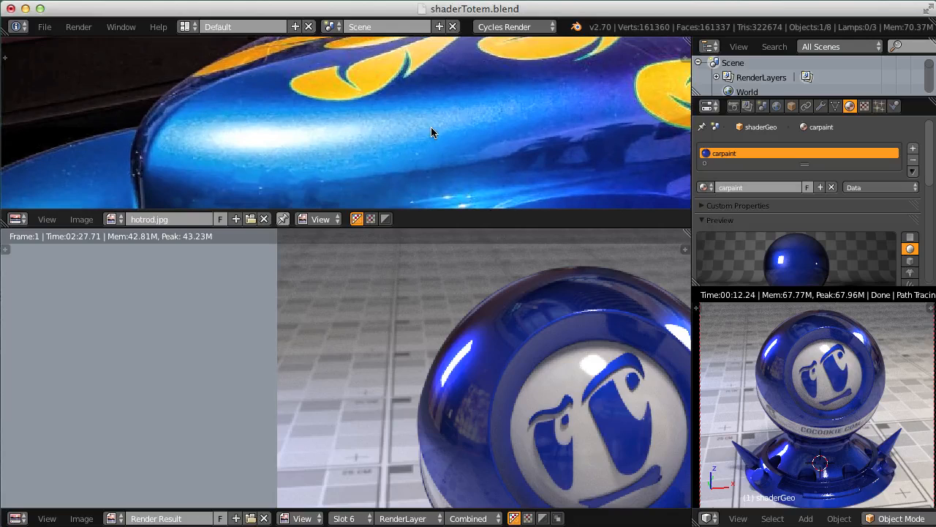
# Switch the render result to Slot 7 and change that editor back to the Node Editor
pyautogui.click(344, 518)
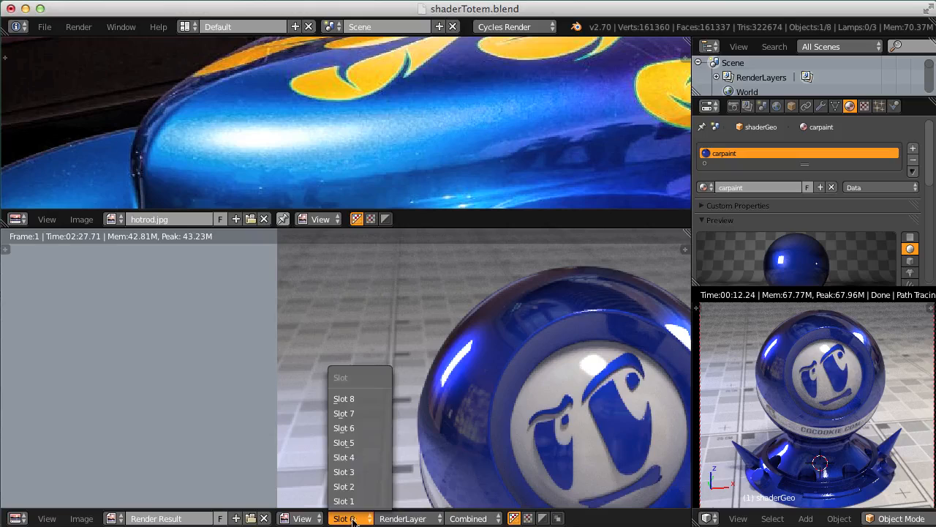
pyautogui.click(361, 414)
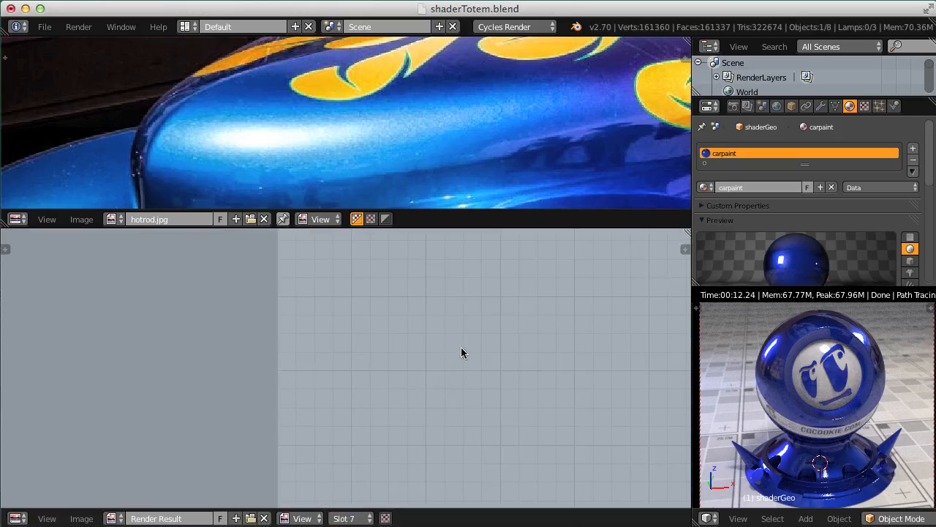
pyautogui.click(16, 518)
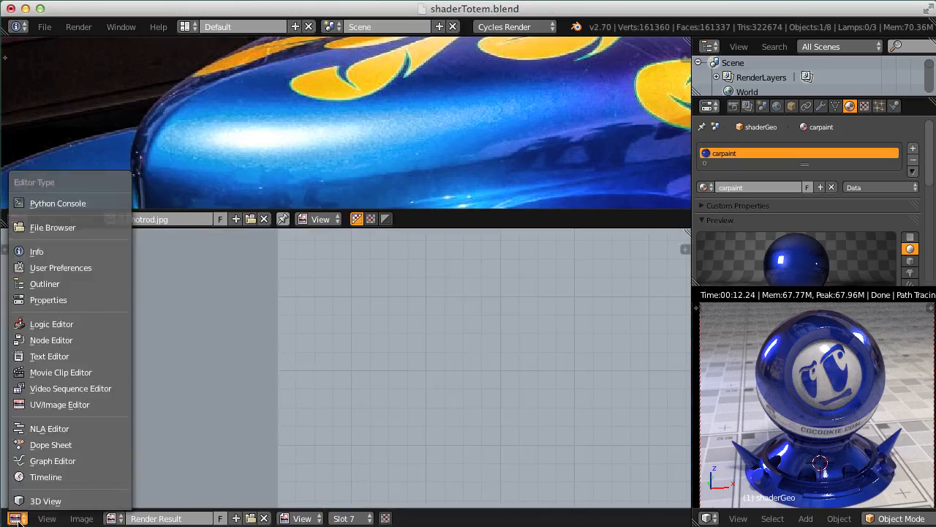
pyautogui.click(51, 336)
# Add a Musgrave Texture node beside the blue Glossy BSDF's roughness Mix node
pyautogui.scroll(-8, 432, 293)
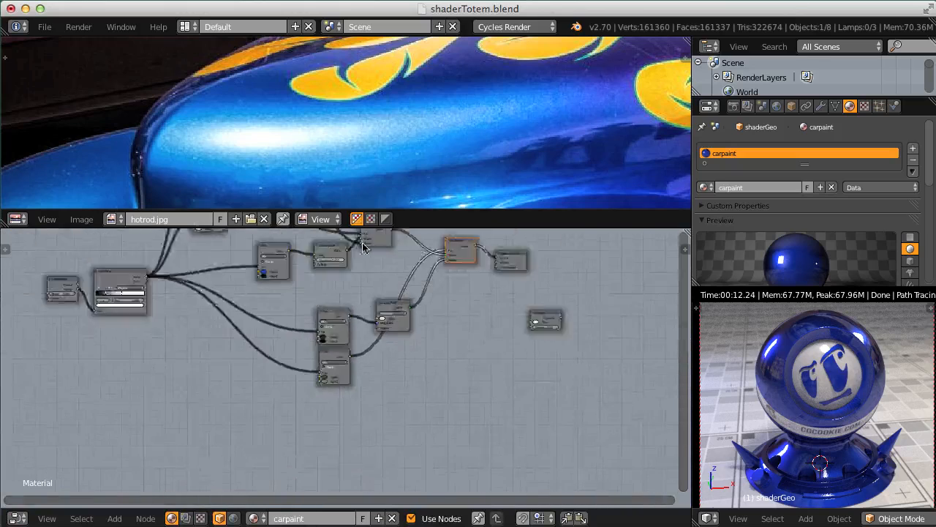
pyautogui.scroll(5, 406, 341)
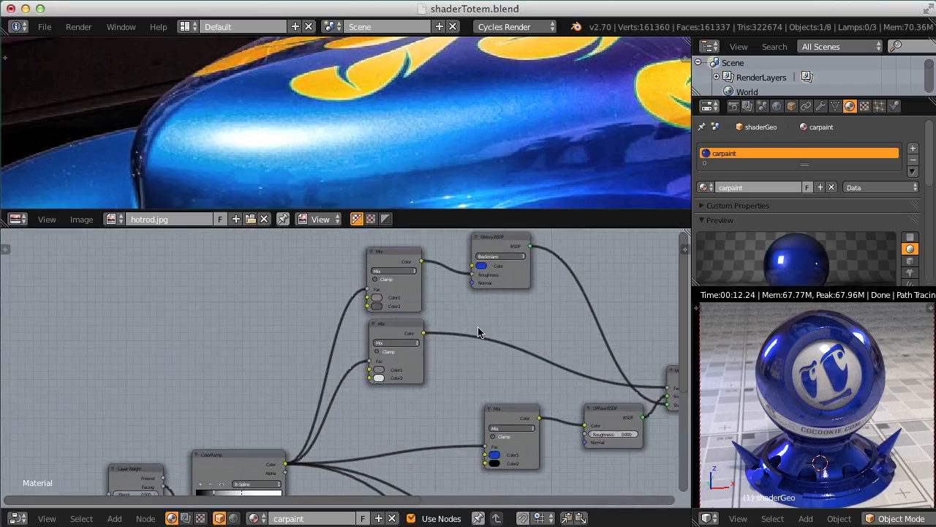
pyautogui.scroll(2, 477, 334)
pyautogui.moveTo(570, 340); pyautogui.dragTo(316, 336, button='middle')
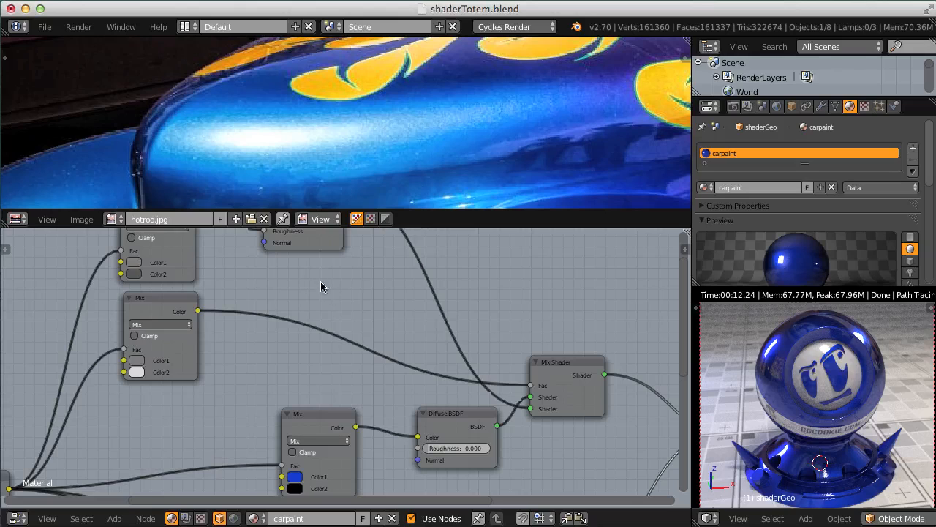
pyautogui.moveTo(177, 302); pyautogui.dragTo(448, 421, button='middle')
pyautogui.hotkey('shift', 'a')
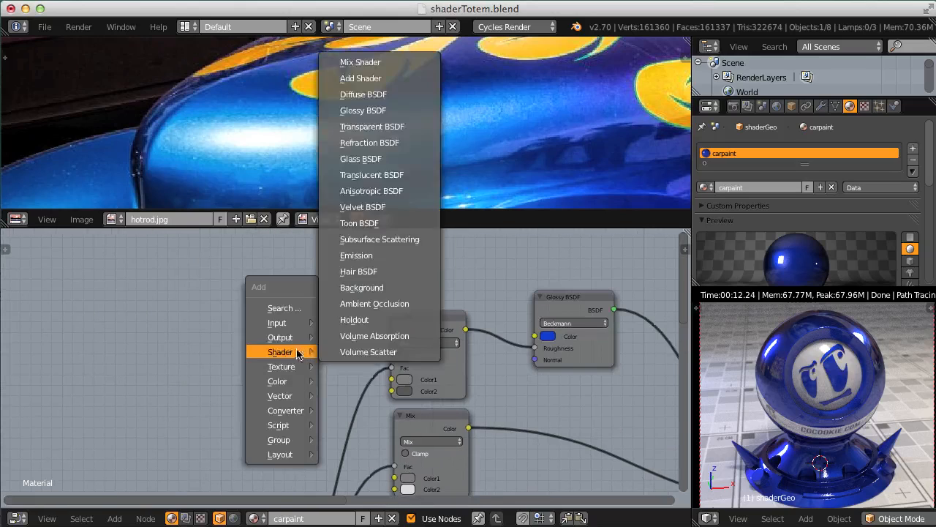
pyautogui.moveTo(274, 373)
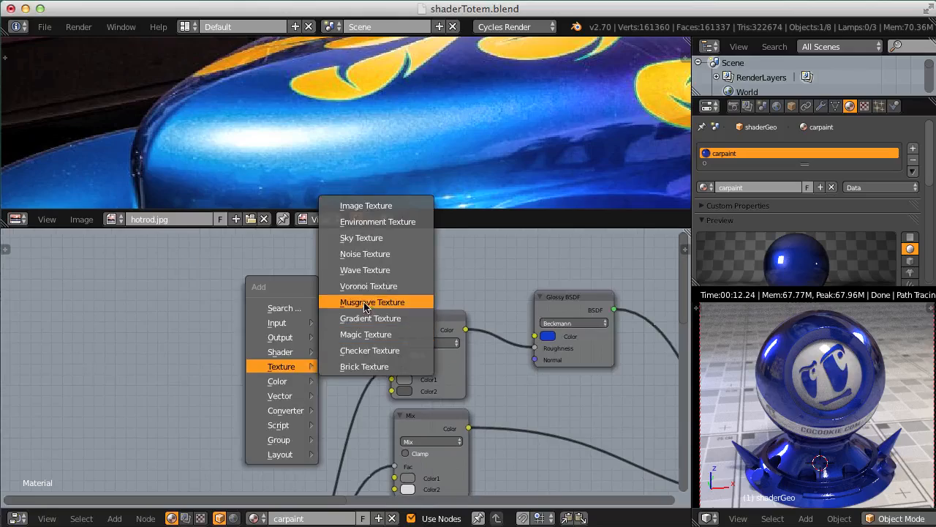
pyautogui.click(373, 302)
pyautogui.click(217, 251)
# Move the Emission node above the shader network and place the Musgrave Texture node above it
pyautogui.keyDown('ctrl'); pyautogui.moveTo(341, 372); pyautogui.dragTo(236, 273, button='middle'); pyautogui.keyUp('ctrl')
pyautogui.moveTo(537, 462); pyautogui.dragTo(437, 330)
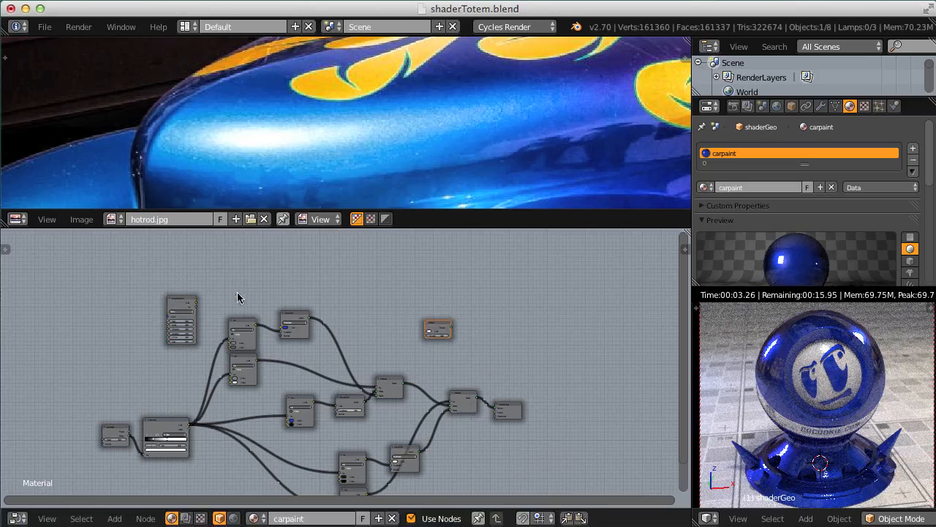
pyautogui.press('g')
pyautogui.click(170, 289)
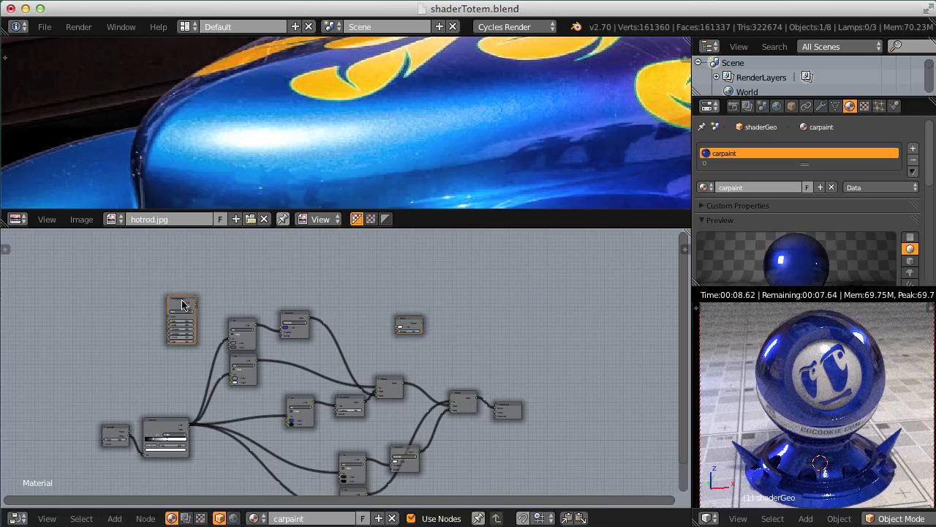
pyautogui.moveTo(183, 302); pyautogui.dragTo(335, 253)
pyautogui.keyDown('ctrl'); pyautogui.moveTo(334, 255); pyautogui.dragTo(396, 249, button='middle'); pyautogui.keyUp('ctrl')
pyautogui.moveTo(396, 250); pyautogui.dragTo(305, 344, button='middle')
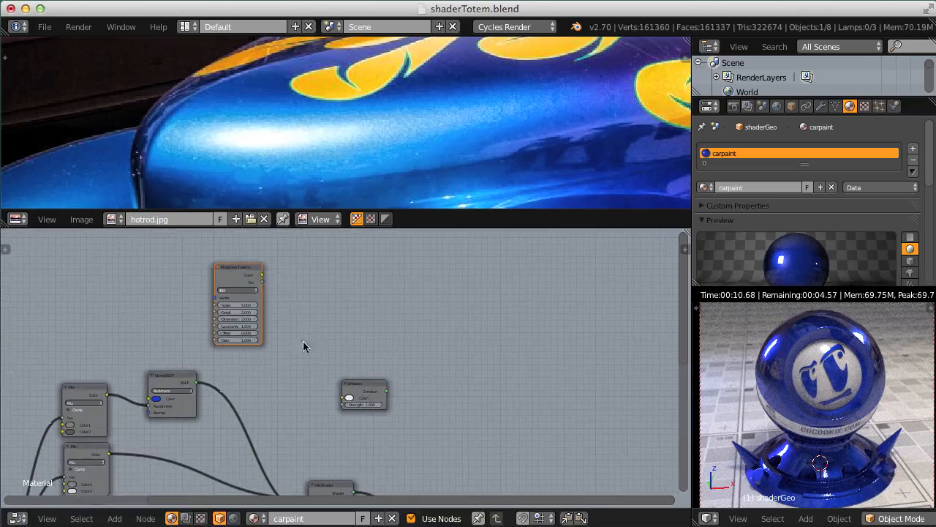
# Connect the Musgrave Texture's Color to the Emission's Color, and the Emission output to the Material Output
pyautogui.moveTo(263, 276); pyautogui.dragTo(344, 397)
pyautogui.moveTo(379, 399); pyautogui.dragTo(243, 267, button='middle')
pyautogui.moveTo(249, 257); pyautogui.dragTo(371, 407)
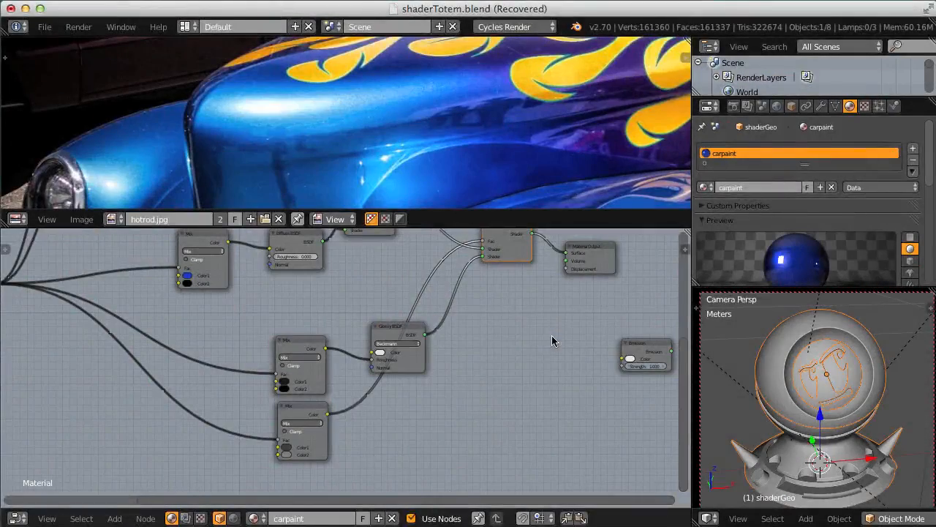
pyautogui.click(46, 27)
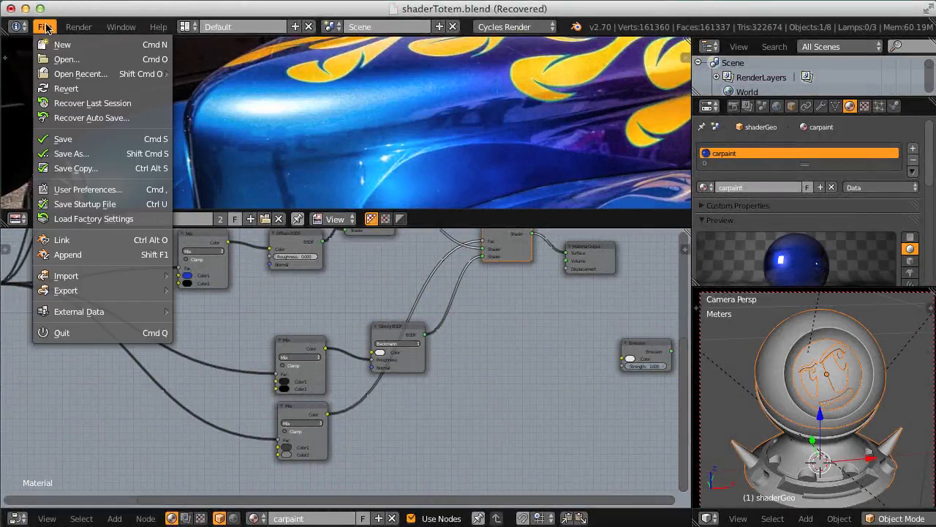
pyautogui.click(81, 118)
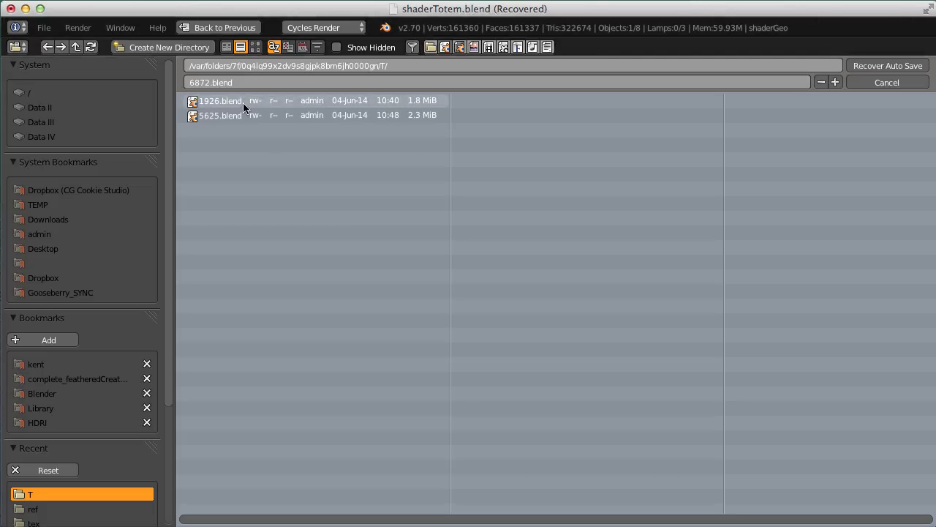
pyautogui.click(885, 83)
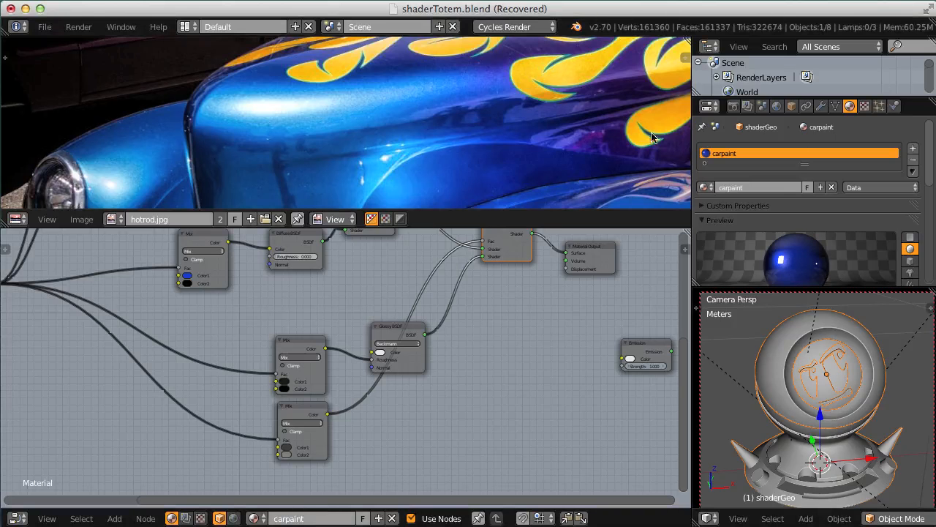
# Save the recovered scene as a new file named shaderTotem_record_01.blend in the same folder
pyautogui.click(45, 26)
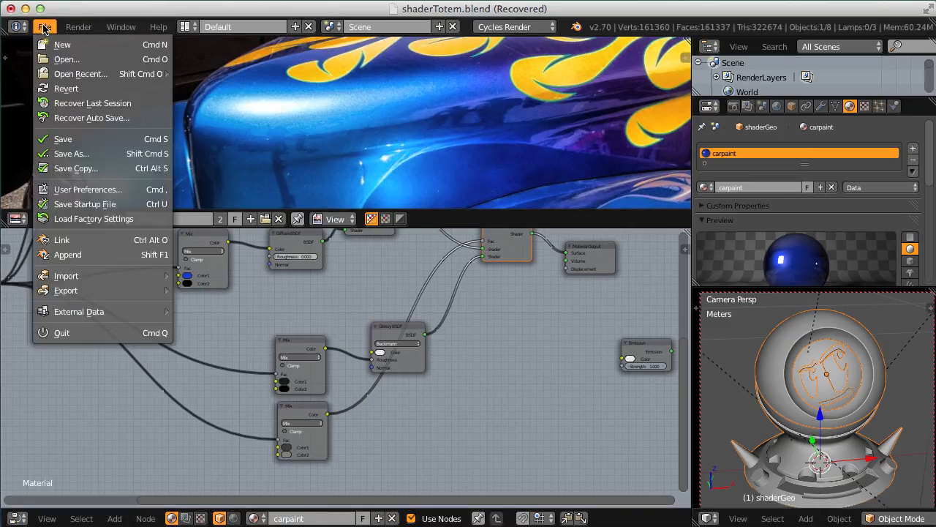
pyautogui.click(86, 150)
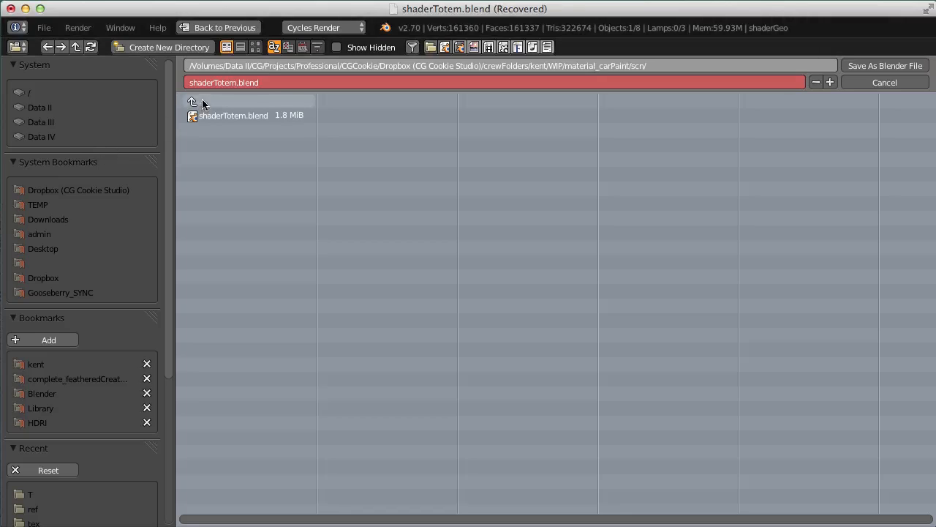
pyautogui.click(236, 82)
pyautogui.write('_record_0')
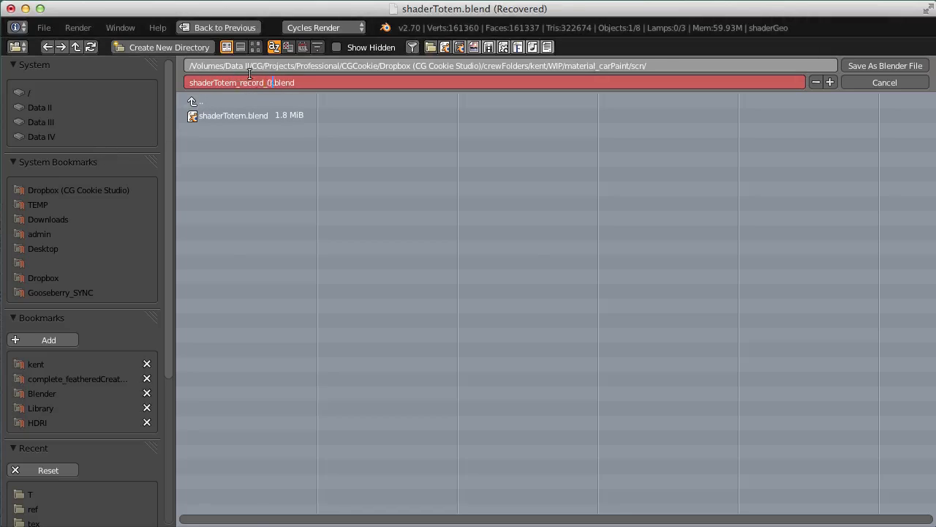
pyautogui.write('1')
pyautogui.press('Return')
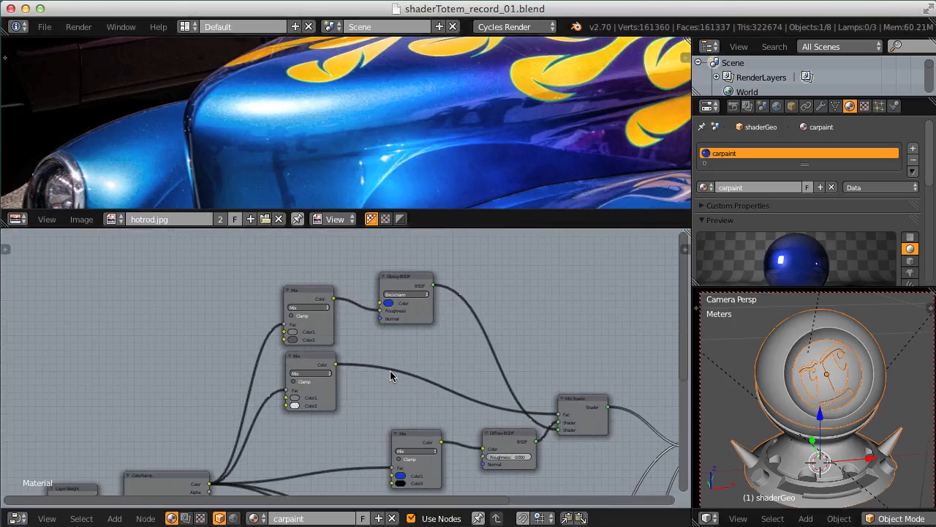
# Add a Musgrave Texture node beside the Mix node that drives the blue Glossy BSDF's roughness
pyautogui.moveTo(251, 307); pyautogui.dragTo(279, 313, button='middle')
pyautogui.hotkey('shift', 'a')
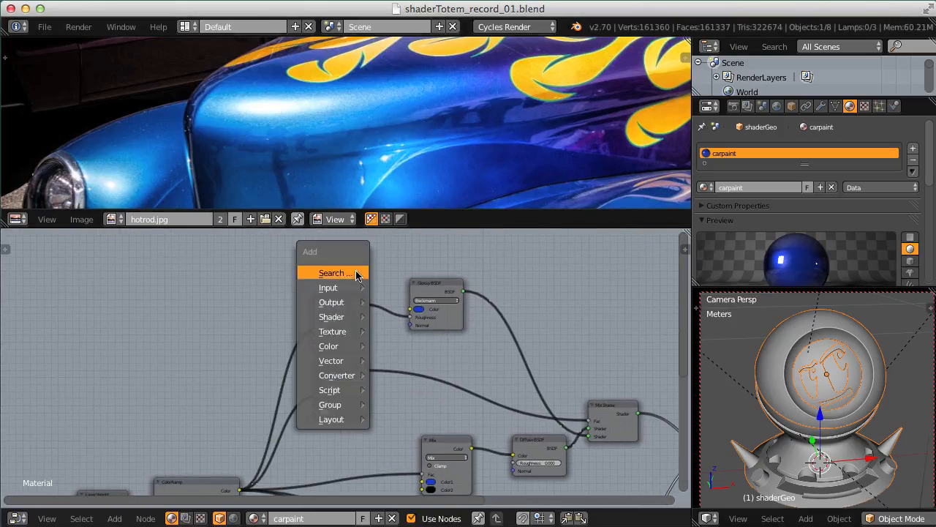
pyautogui.moveTo(339, 335)
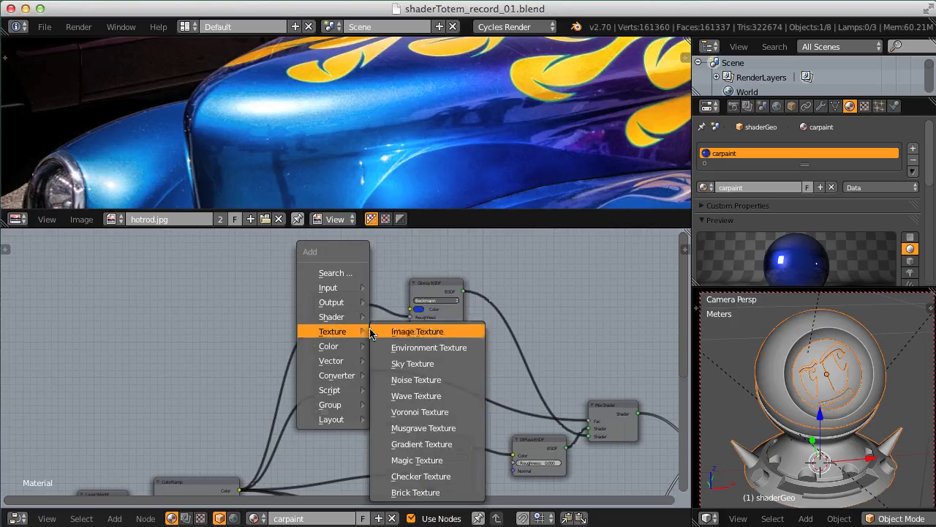
pyautogui.click(415, 429)
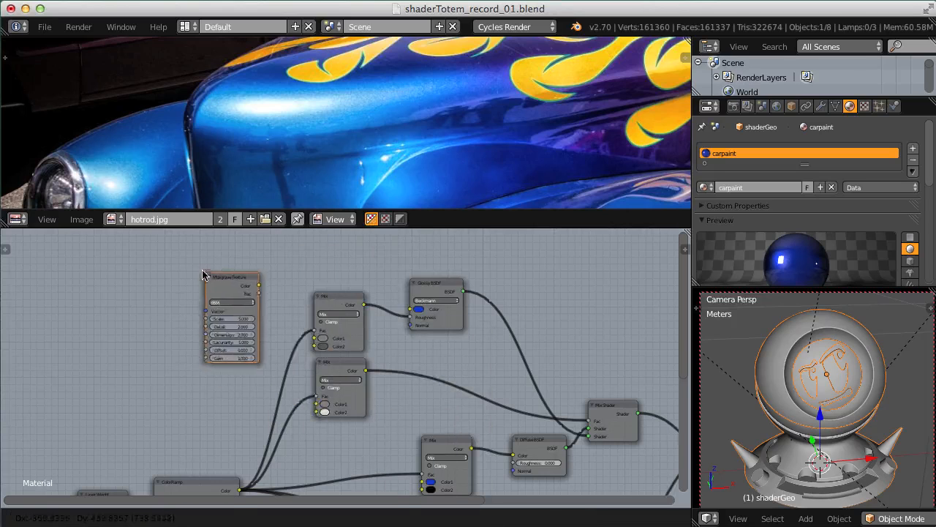
pyautogui.click(194, 264)
# Move the Emission node above the Mix Shader nodes, to the right of the blue Glossy BSDF
pyautogui.scroll(-2, 483, 278)
pyautogui.moveTo(596, 363); pyautogui.dragTo(417, 283, button='middle')
pyautogui.scroll(3, 417, 282)
pyautogui.moveTo(506, 390); pyautogui.dragTo(318, 234)
pyautogui.moveTo(333, 249); pyautogui.dragTo(377, 336, button='middle')
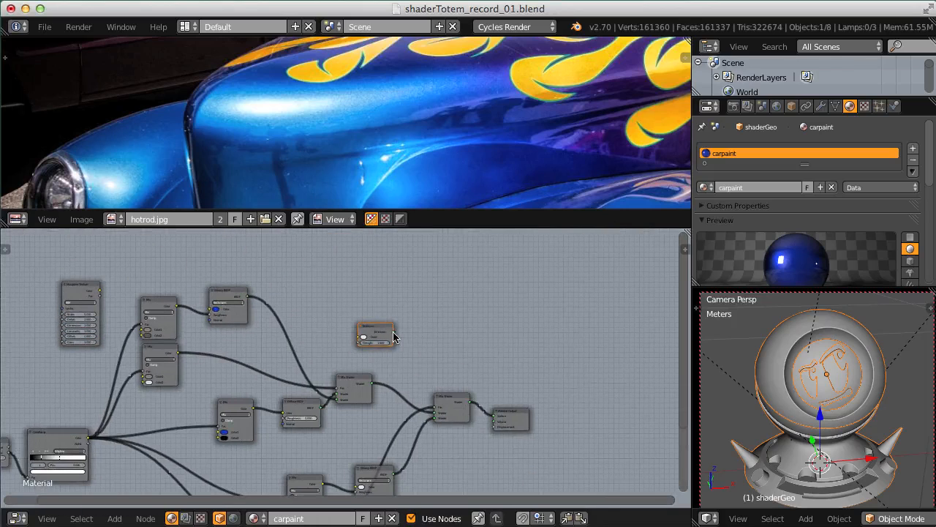
# Connect the Emission output to the Material Output's Surface, and the Musgrave Texture's Color to the Emission's Color
pyautogui.moveTo(394, 332); pyautogui.dragTo(494, 416)
pyautogui.moveTo(320, 284); pyautogui.dragTo(487, 320, button='middle')
pyautogui.scroll(5, 335, 366)
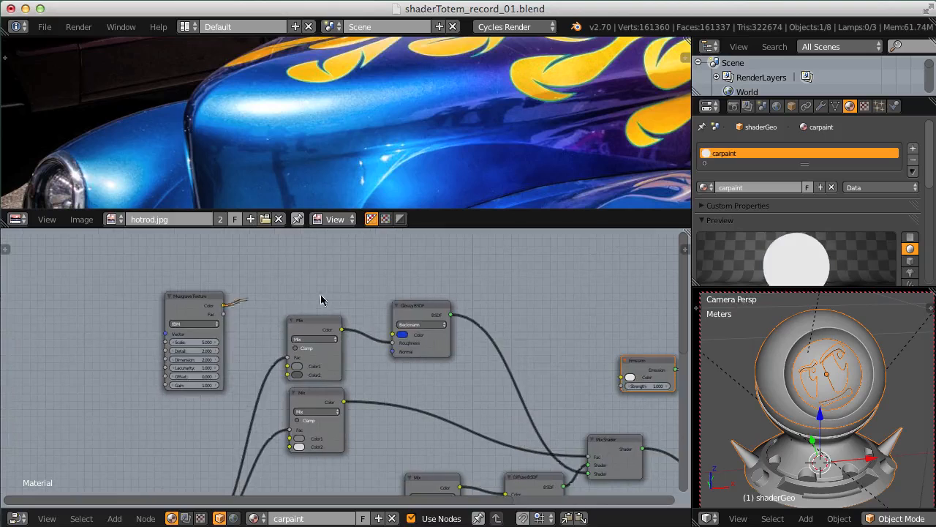
pyautogui.moveTo(320, 298); pyautogui.dragTo(621, 377)
pyautogui.moveTo(484, 350); pyautogui.dragTo(357, 309, button='middle')
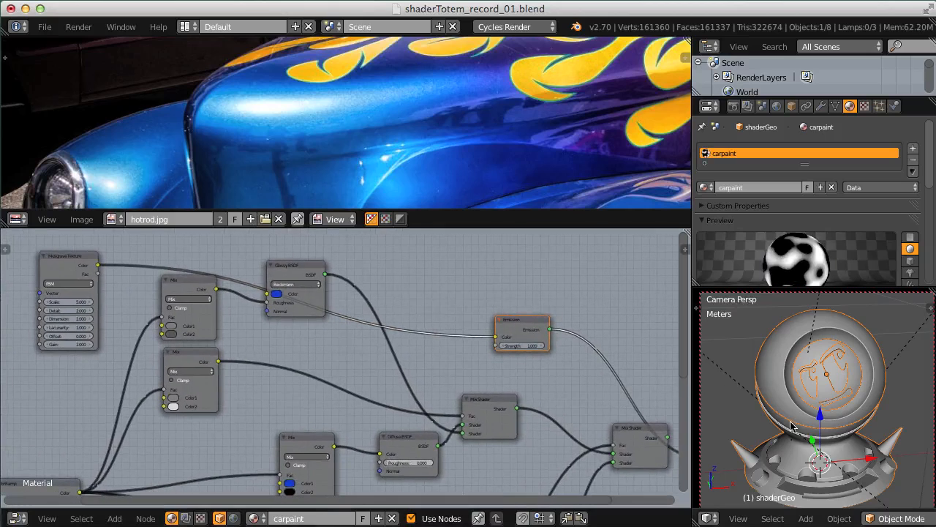
# Switch the 3D viewport to rendered shading and set the Musgrave Texture's Scale to 200
pyautogui.hotkey('shift', 'z')
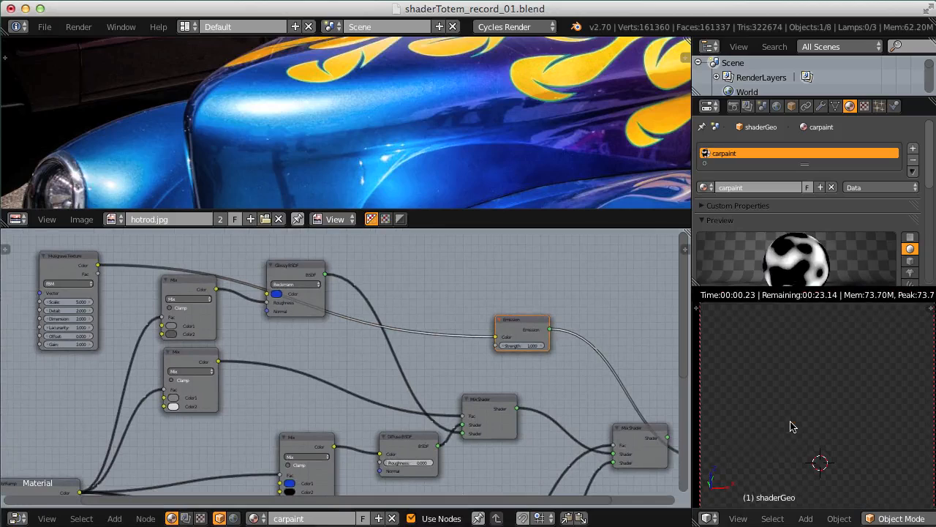
pyautogui.moveTo(265, 285); pyautogui.dragTo(477, 311, button='middle')
pyautogui.scroll(10, 310, 358)
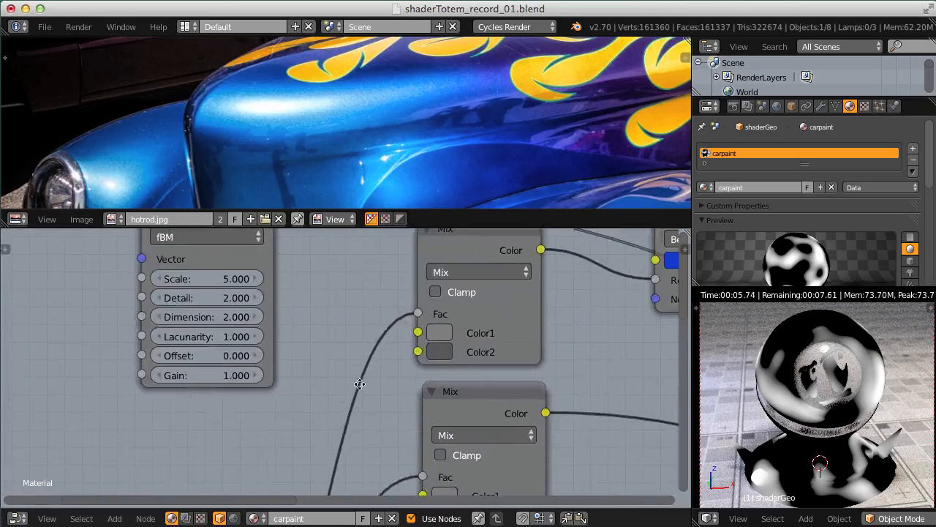
pyautogui.moveTo(360, 384); pyautogui.dragTo(332, 322, button='middle')
pyautogui.scroll(2, 338, 314)
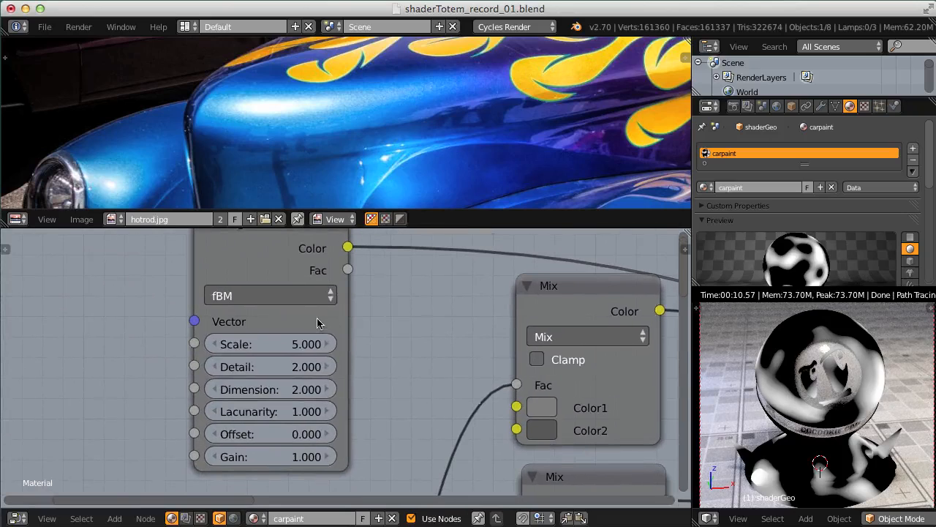
pyautogui.click(277, 344)
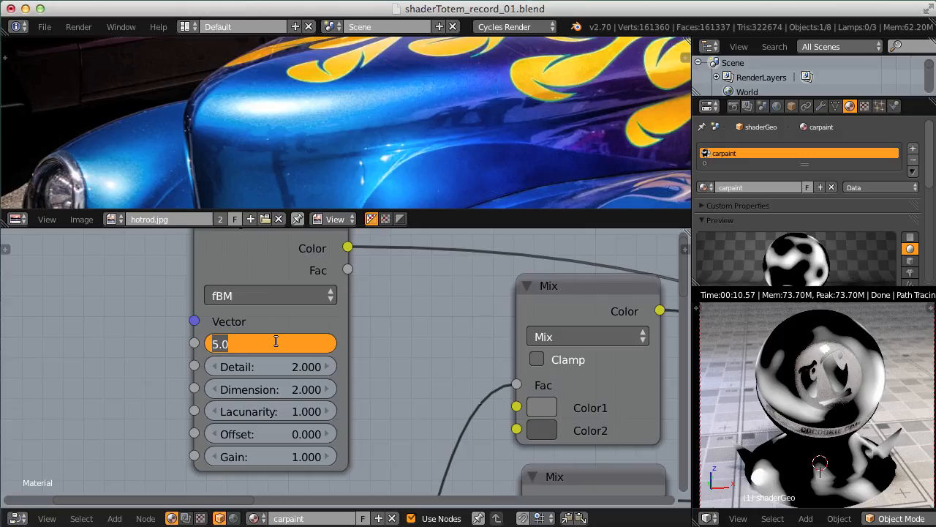
pyautogui.write('200')
pyautogui.press('Return')
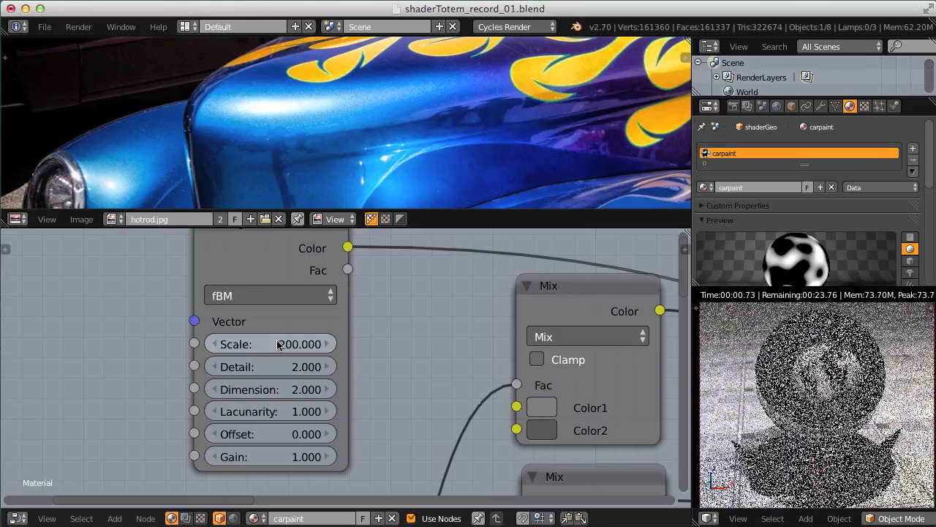
# Inspect the speckles up close on the rendered shader ball and set the Musgrave Texture's Scale to 500
pyautogui.scroll(8, 761, 474)
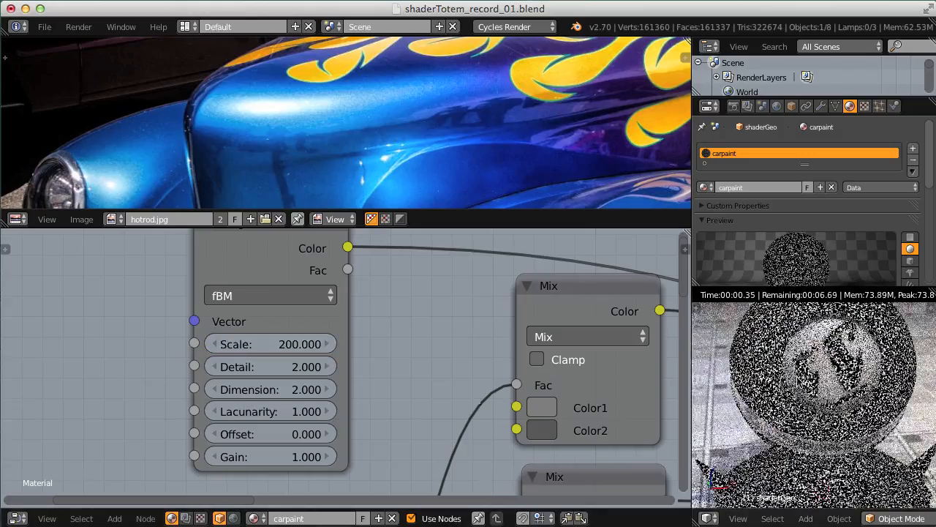
pyautogui.keyDown('ctrl'); pyautogui.moveTo(761, 474); pyautogui.dragTo(838, 458, button='middle'); pyautogui.keyUp('ctrl')
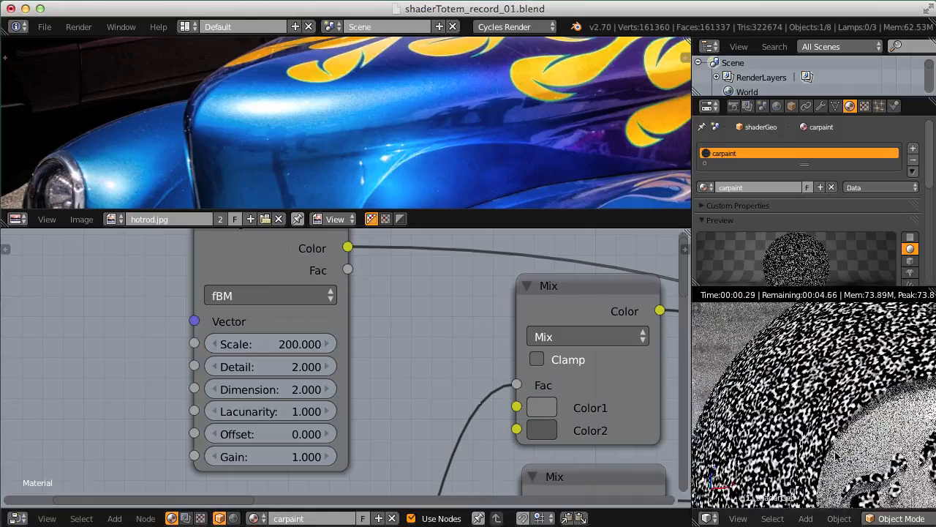
pyautogui.click(258, 342)
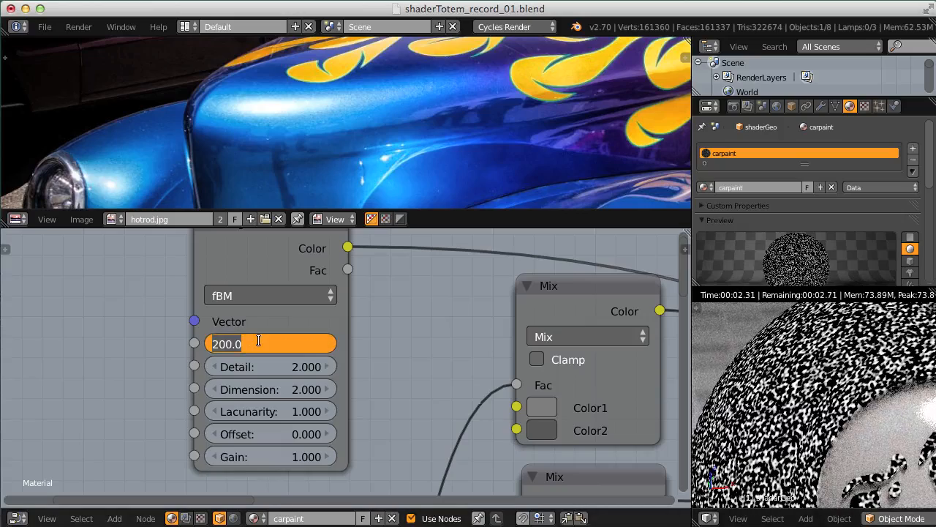
pyautogui.write('500')
pyautogui.press('Return')
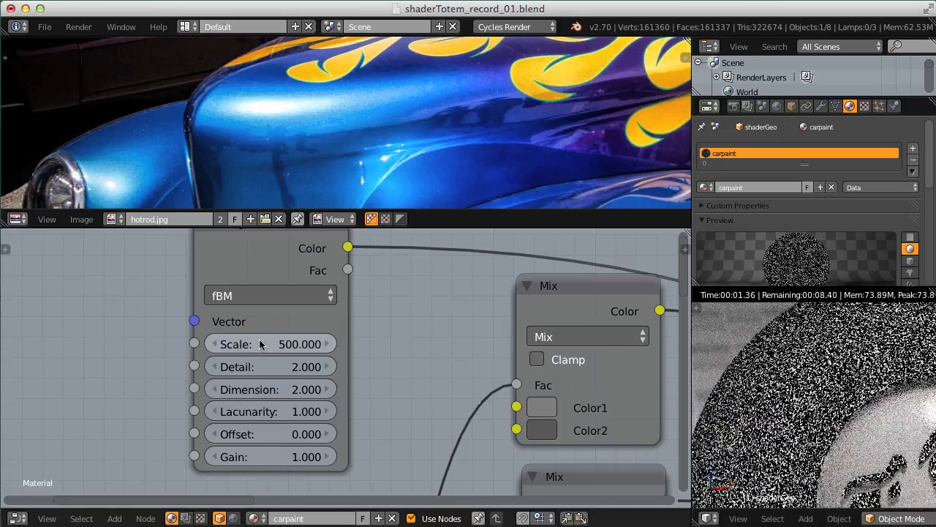
# Examine how the lower Mix node with the white Color2 feeds the first Mix Shader's Fac
pyautogui.scroll(-12, 347, 289)
pyautogui.moveTo(385, 364); pyautogui.dragTo(221, 298, button='middle')
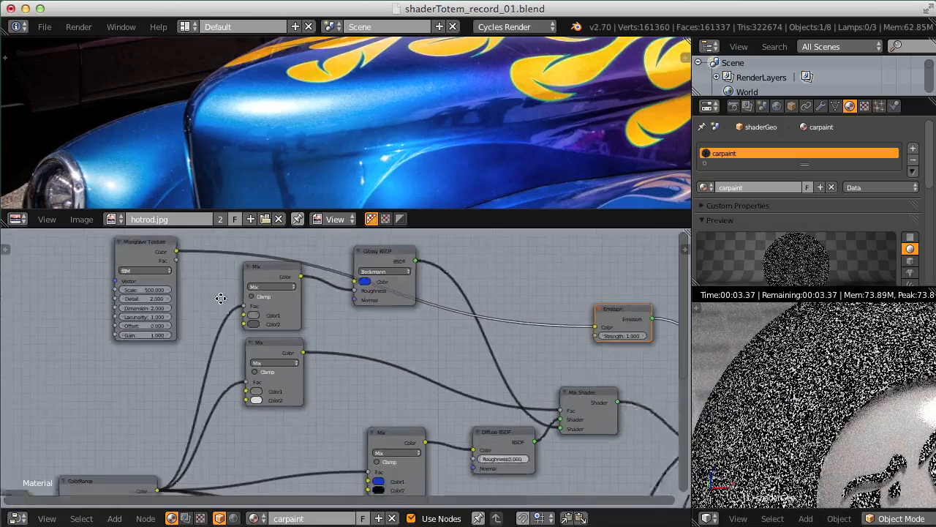
pyautogui.scroll(3, 220, 300)
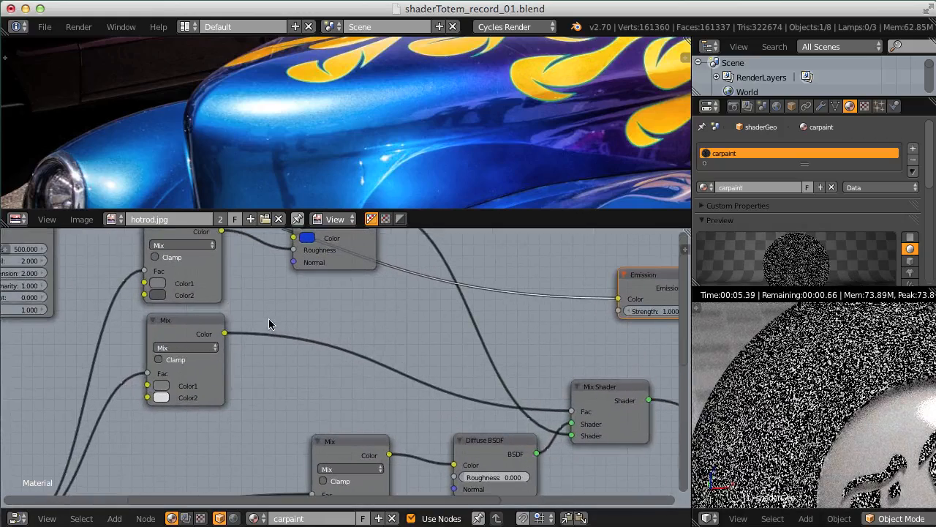
pyautogui.moveTo(259, 317); pyautogui.dragTo(347, 339, button='middle')
pyautogui.scroll(2, 337, 366)
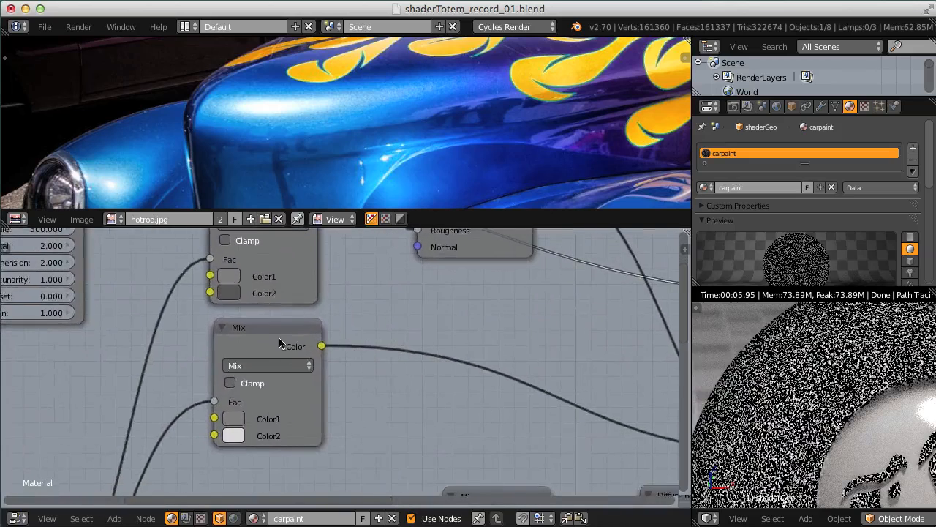
pyautogui.scroll(-4, 454, 403)
pyautogui.moveTo(483, 352); pyautogui.dragTo(334, 313, button='middle')
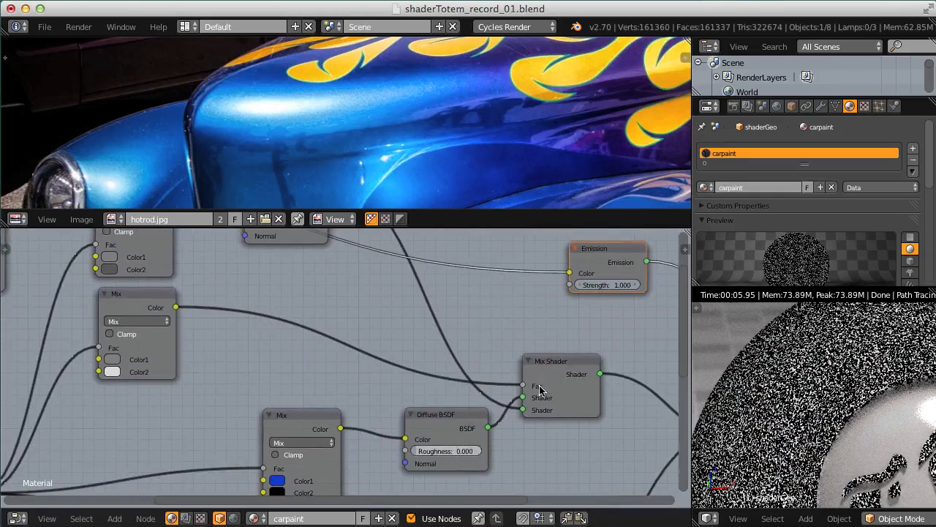
pyautogui.scroll(-7, 438, 373)
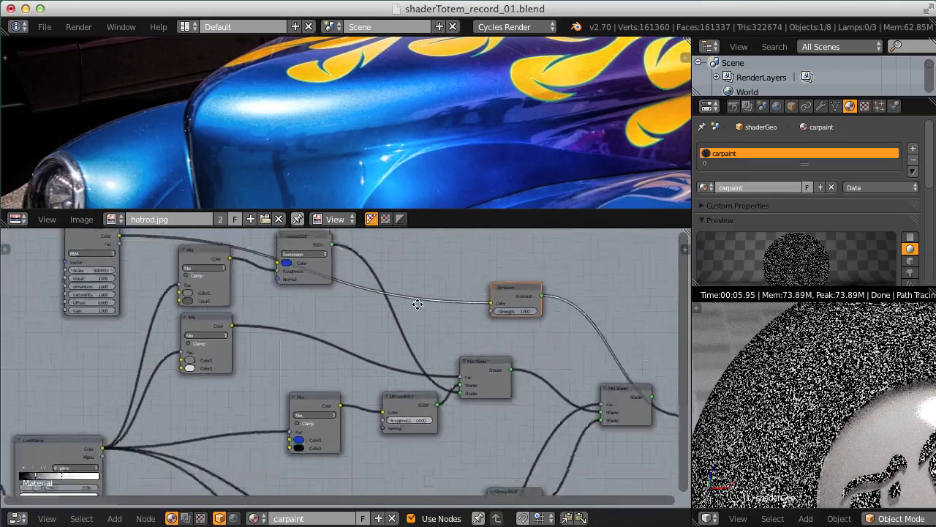
pyautogui.moveTo(418, 291); pyautogui.dragTo(448, 317, button='middle')
pyautogui.scroll(3, 431, 341)
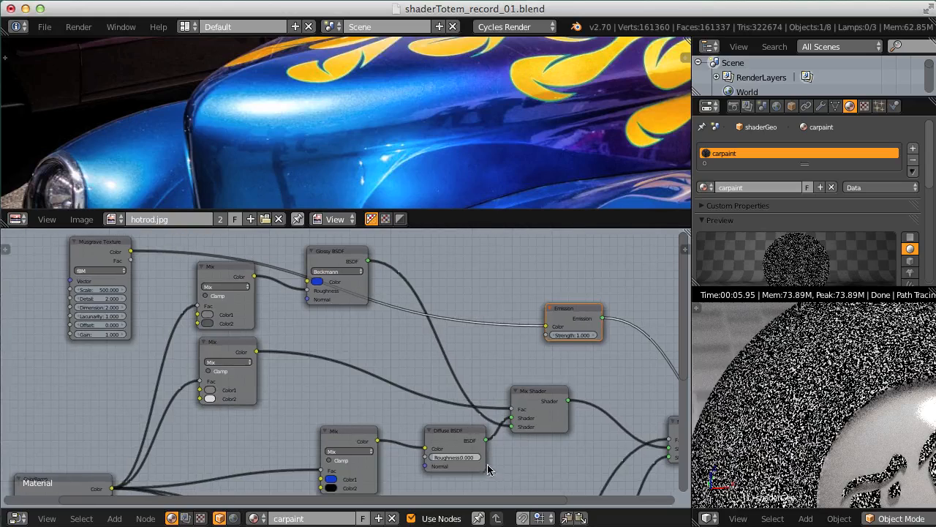
# Duplicate the lower Mix node, insert the copy into its link to the Mix Shader's Fac, and set its blend type to Add
pyautogui.hotkey('shift', 'a')
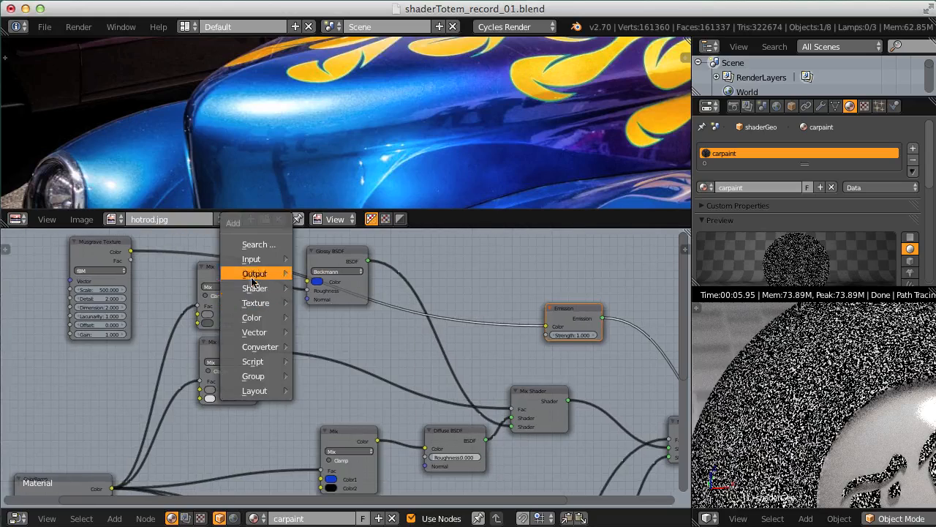
pyautogui.click(219, 346)
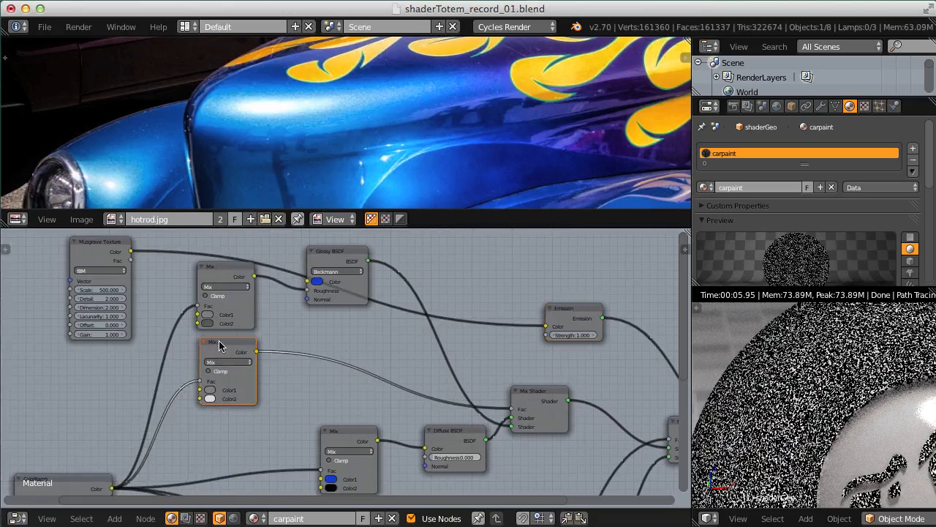
pyautogui.hotkey('shift', 'd')
pyautogui.click(311, 341)
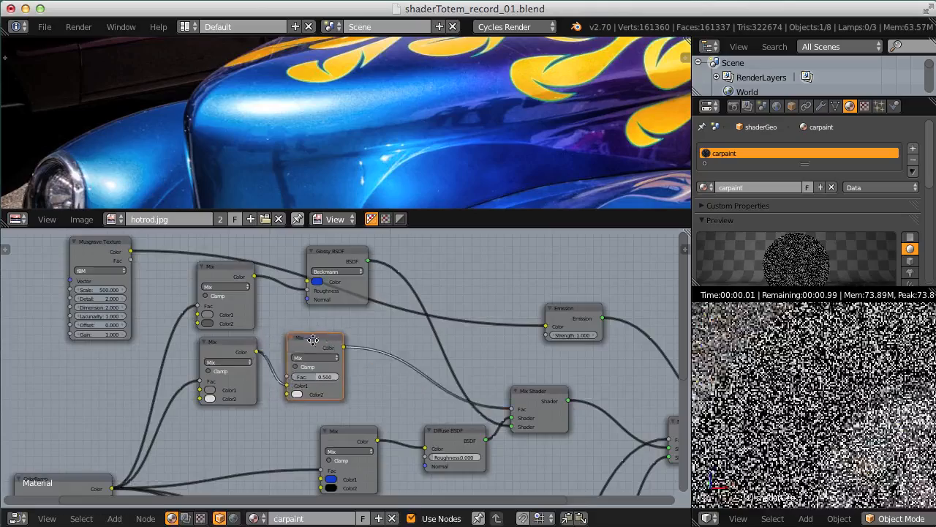
pyautogui.scroll(4, 311, 341)
pyautogui.click(279, 351)
pyautogui.click(278, 303)
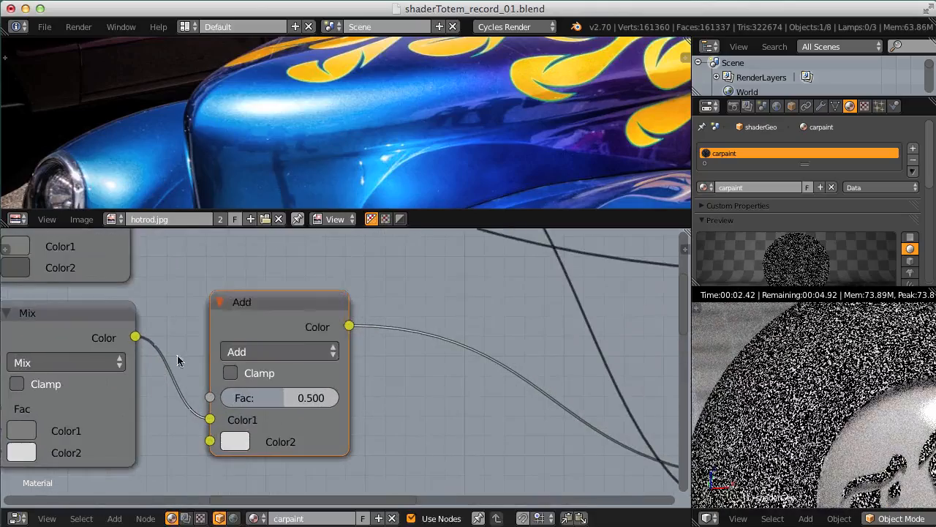
# Connect the Musgrave Texture's Color to the Color2 input of the Add node
pyautogui.scroll(-4, 229, 277)
pyautogui.scroll(-1, 228, 274)
pyautogui.moveTo(193, 267); pyautogui.dragTo(226, 297, button='middle')
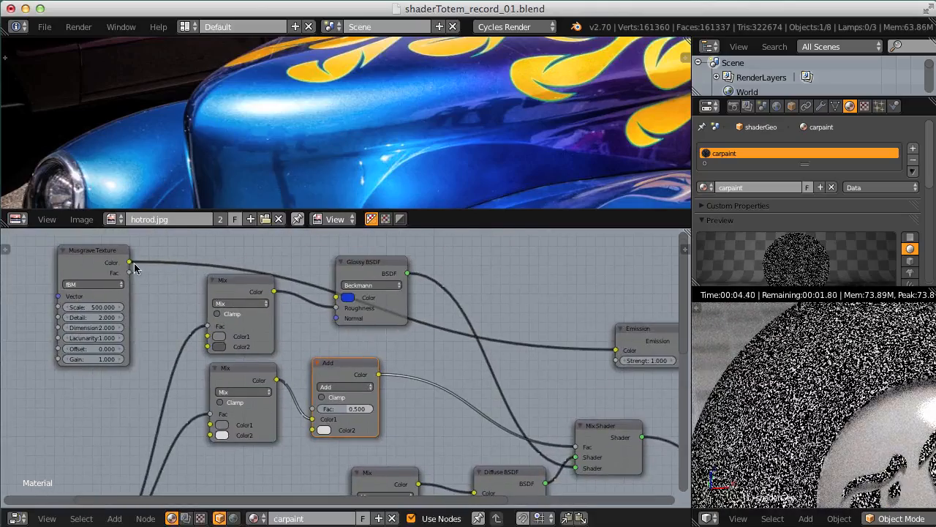
pyautogui.moveTo(130, 262); pyautogui.dragTo(312, 429)
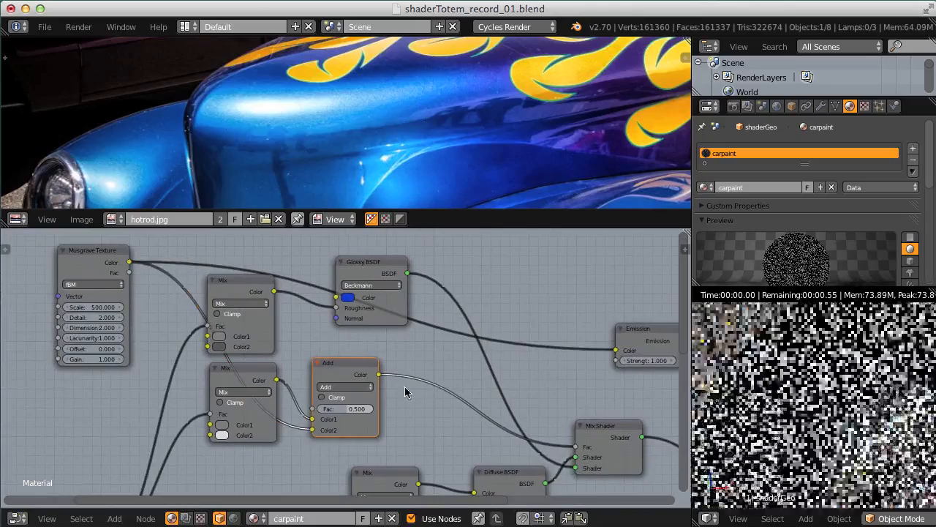
pyautogui.keyDown('ctrl'); pyautogui.moveTo(475, 371); pyautogui.dragTo(248, 270, button='middle'); pyautogui.keyUp('ctrl')
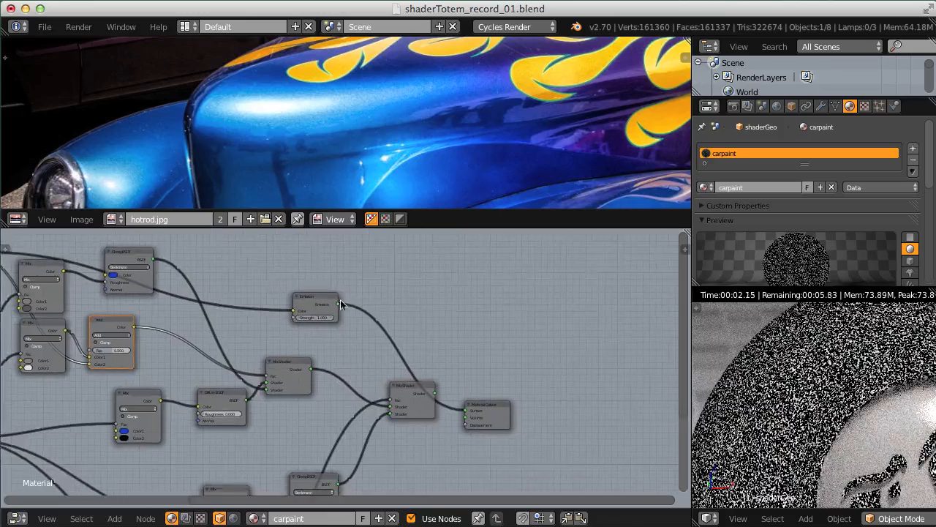
# Connect the final Mix Shader's output to the Material Output's Surface in place of the Emission shader
pyautogui.keyDown('ctrl'); pyautogui.moveTo(469, 307); pyautogui.dragTo(484, 408, button='middle'); pyautogui.keyUp('ctrl')
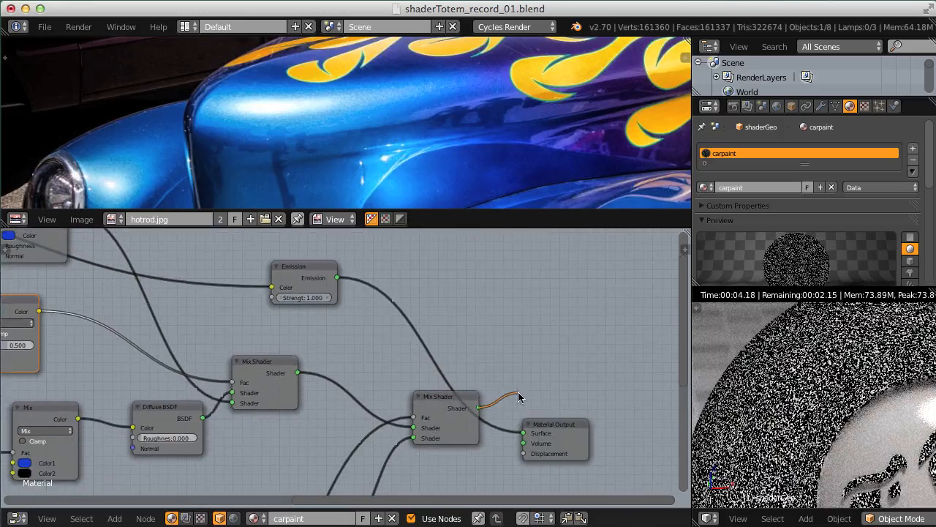
pyautogui.moveTo(518, 393); pyautogui.dragTo(524, 432)
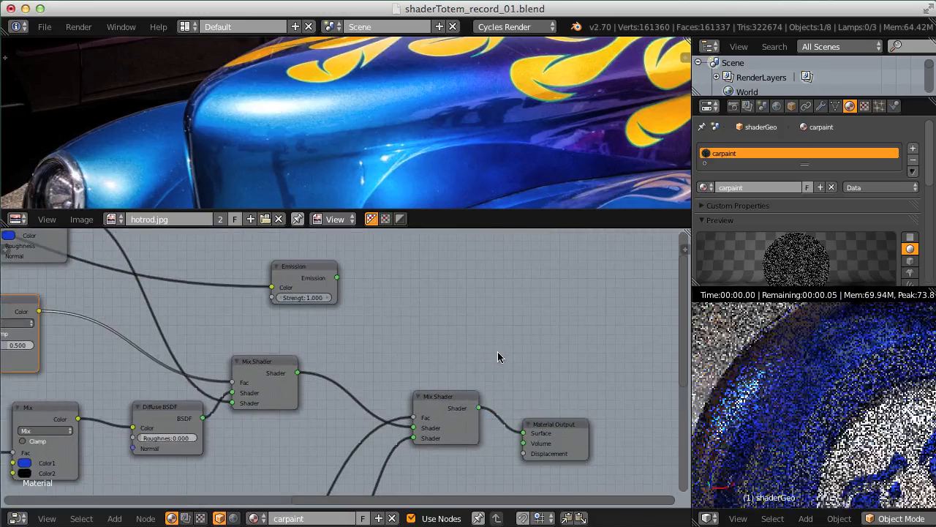
pyautogui.keyDown('shift'); pyautogui.moveTo(766, 356); pyautogui.dragTo(802, 417, button='middle'); pyautogui.keyUp('shift')
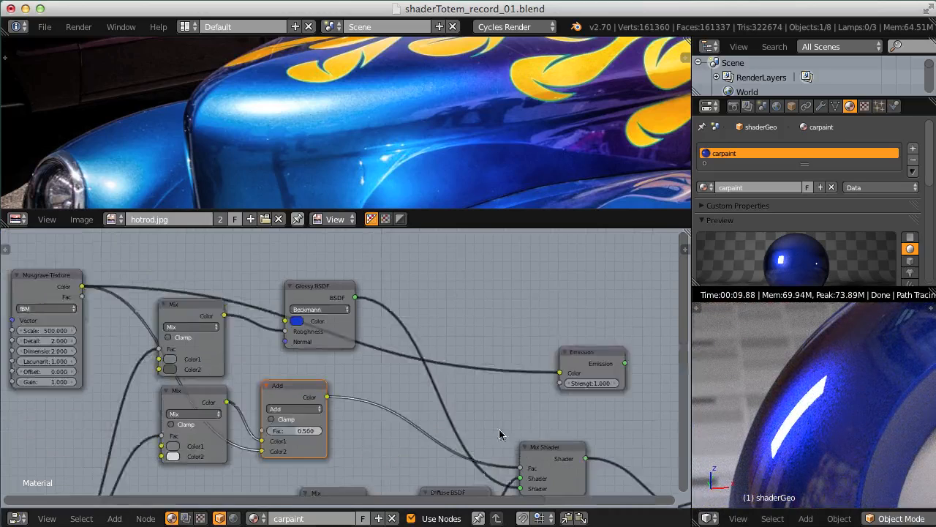
# Set the Musgrave Texture's Scale to 400 and check the speckles on the shader ball in the rendered viewport
pyautogui.scroll(8, 259, 425)
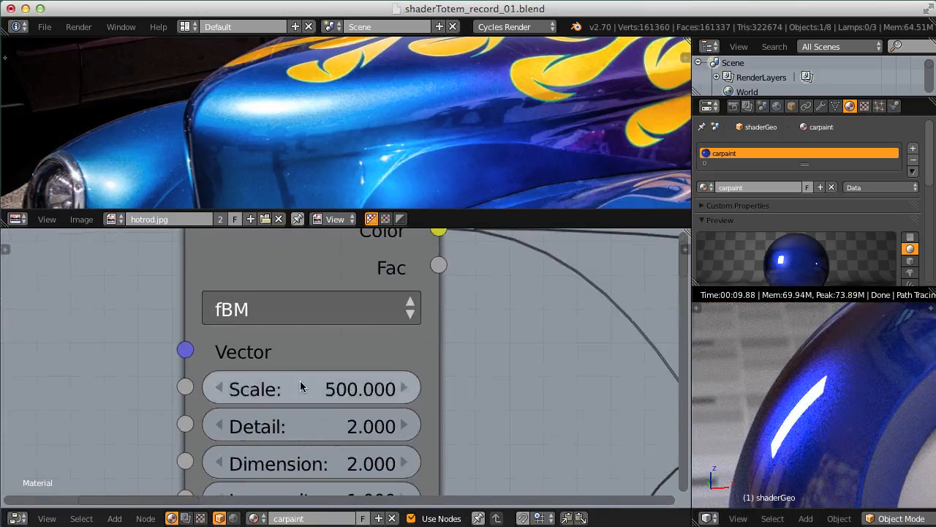
pyautogui.click(300, 381)
pyautogui.write('00')
pyautogui.press('Return')
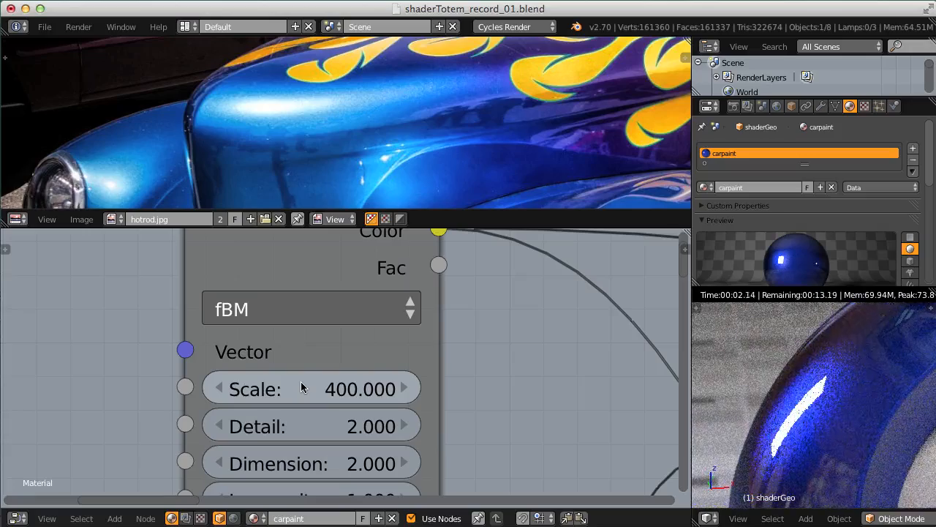
pyautogui.moveTo(846, 422); pyautogui.dragTo(859, 327, button='middle')
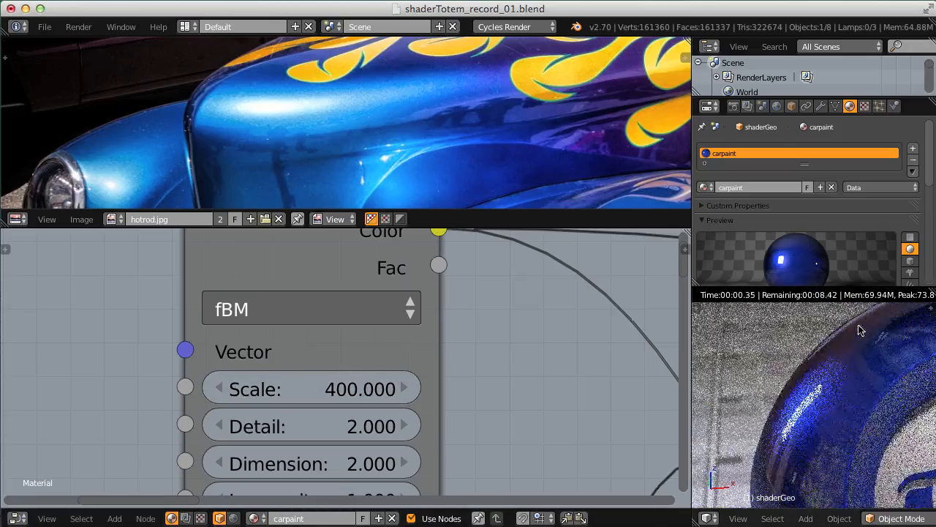
pyautogui.scroll(-1, 859, 326)
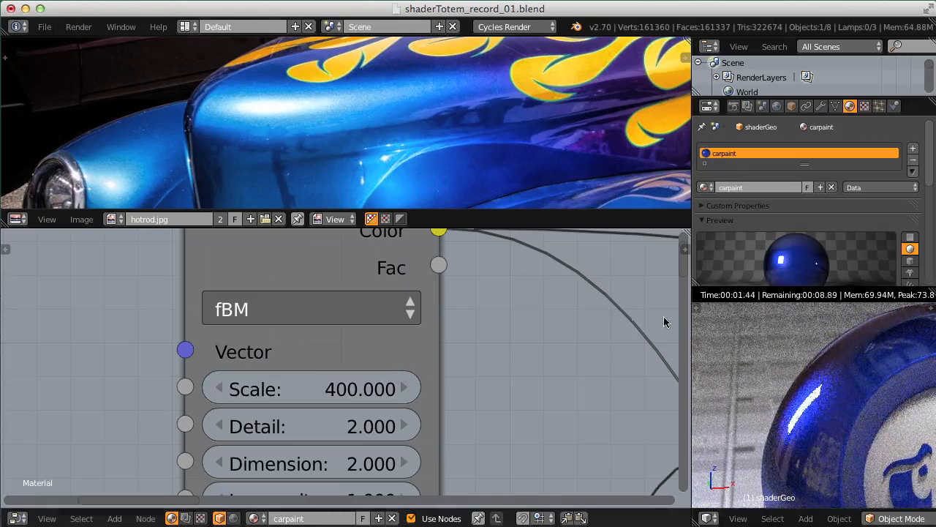
# Render a still image, show the result in a maximized editor, and inspect the speckles on the ball up close
pyautogui.click(78, 26)
pyautogui.click(102, 44)
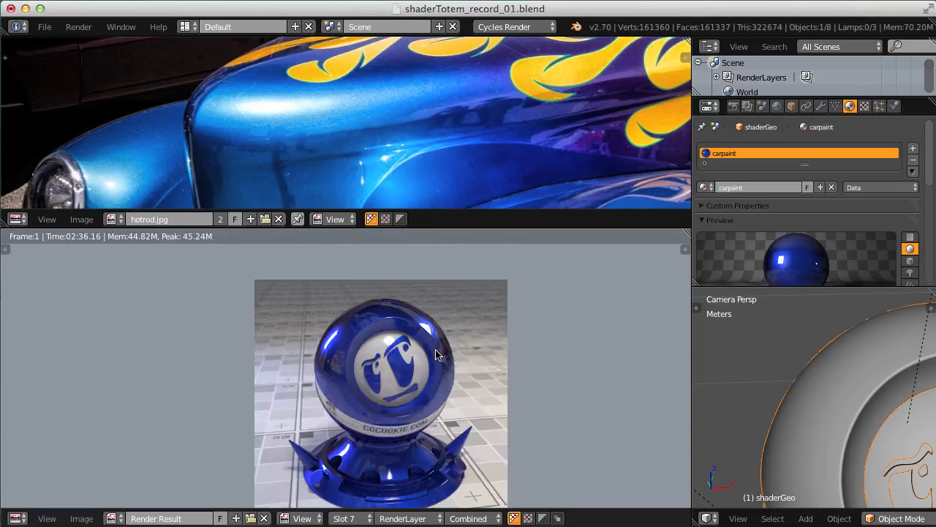
pyautogui.moveTo(436, 350); pyautogui.dragTo(601, 223, button='middle')
pyautogui.hotkey('shift', 'space')
pyautogui.scroll(1, 517, 280)
pyautogui.moveTo(612, 319); pyautogui.dragTo(532, 277, button='middle')
pyautogui.moveTo(419, 147); pyautogui.dragTo(443, 242, button='middle')
pyautogui.keyDown('ctrl'); pyautogui.moveTo(442, 242); pyautogui.dragTo(464, 289, button='middle'); pyautogui.keyUp('ctrl')
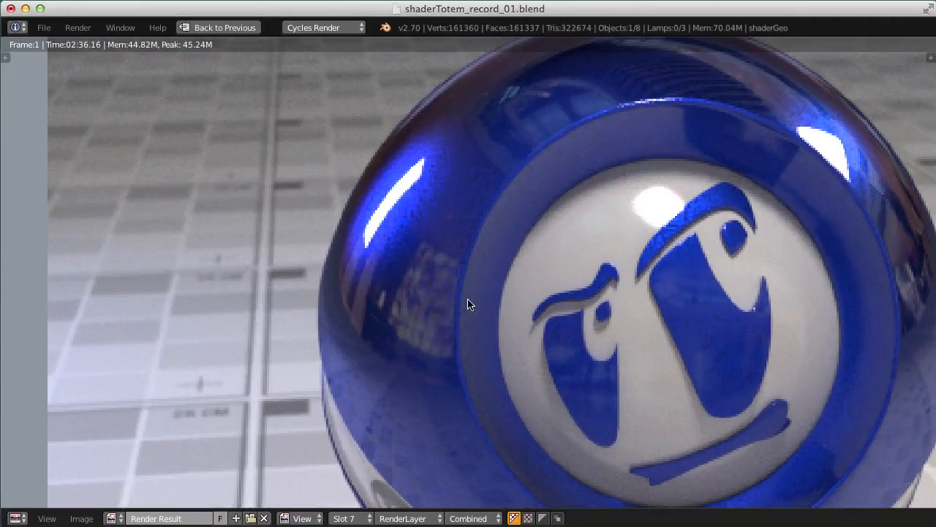
pyautogui.scroll(-5, 495, 324)
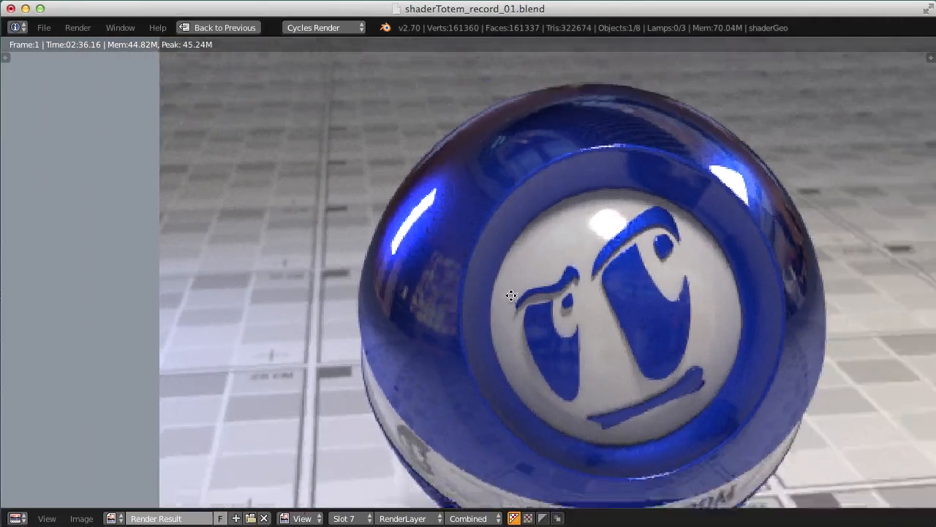
# Compare the whole shader ball between the render results in Slot 6 and Slot 7
pyautogui.hotkey('alt', 'j')
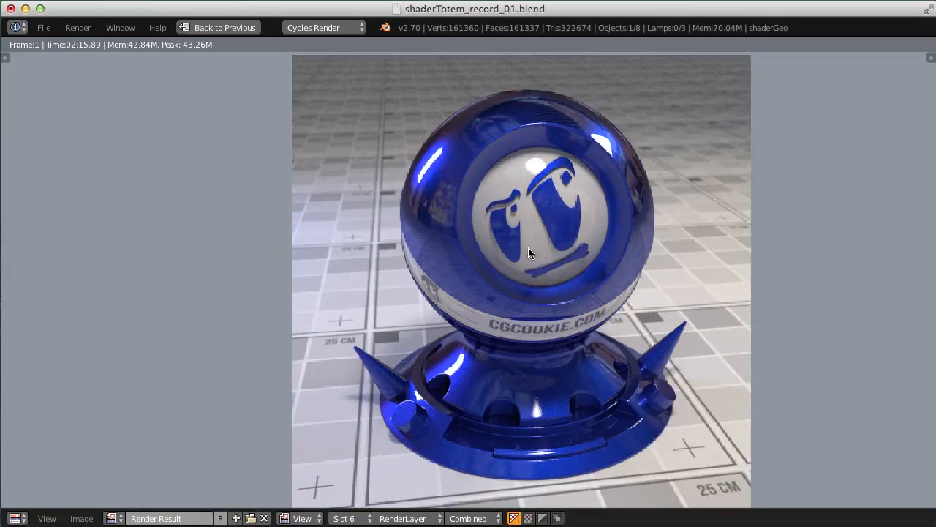
pyautogui.press('j')
pyautogui.hotkey('alt', 'j')
pyautogui.press('j')
# Compare the speckles on the shader ball's base between Slot 6 and Slot 7, ending with the whole Slot 7 render in view
pyautogui.scroll(2, 438, 321)
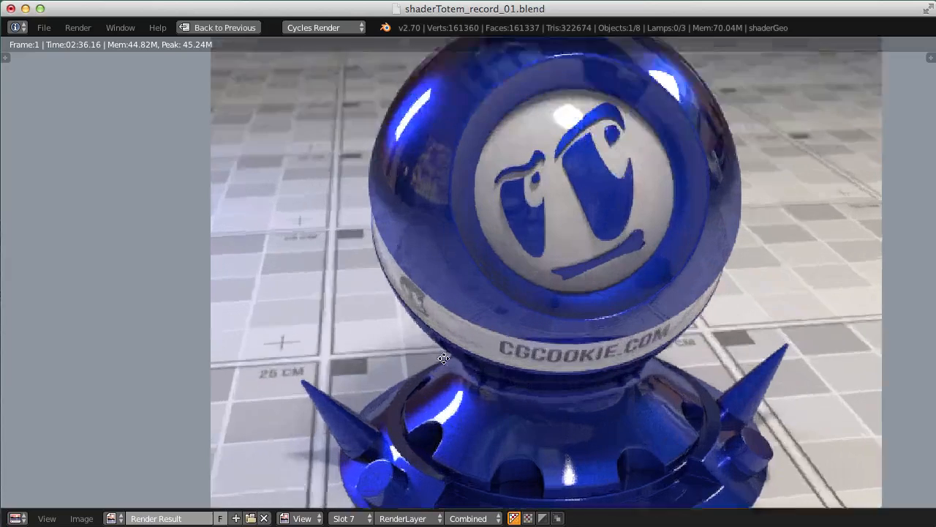
pyautogui.scroll(3, 442, 283)
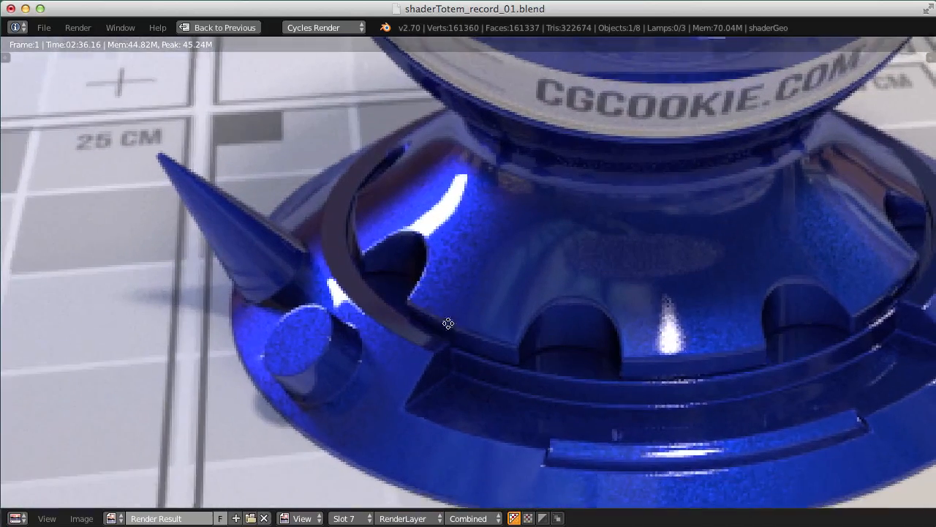
pyautogui.hotkey('alt', 'j')
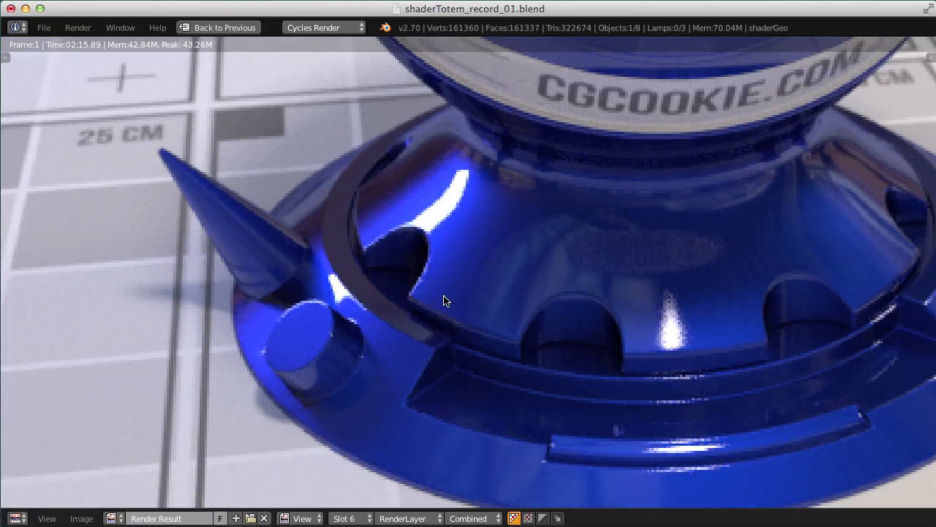
pyautogui.press('j')
pyautogui.hotkey('alt', 'j')
pyautogui.hotkey('alt', 'j')
pyautogui.press('j')
pyautogui.press('Home')
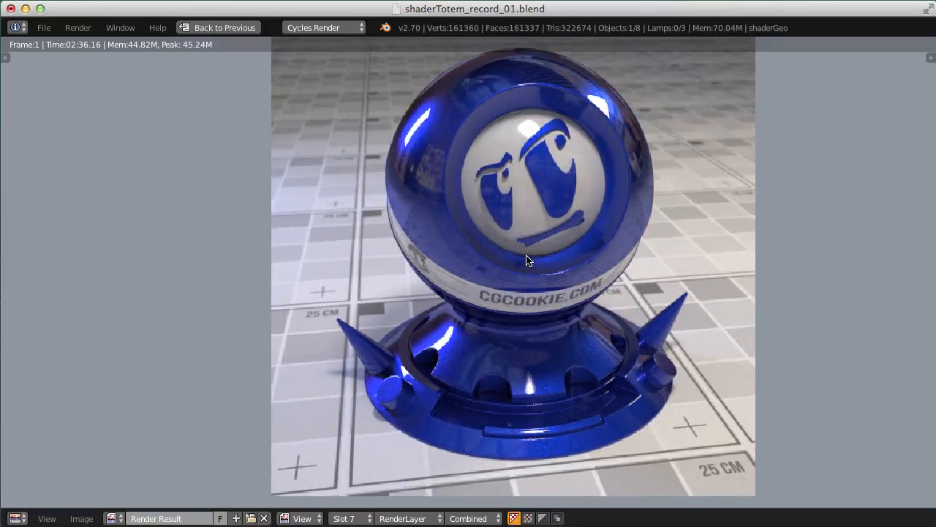
pyautogui.scroll(-1, 492, 319)
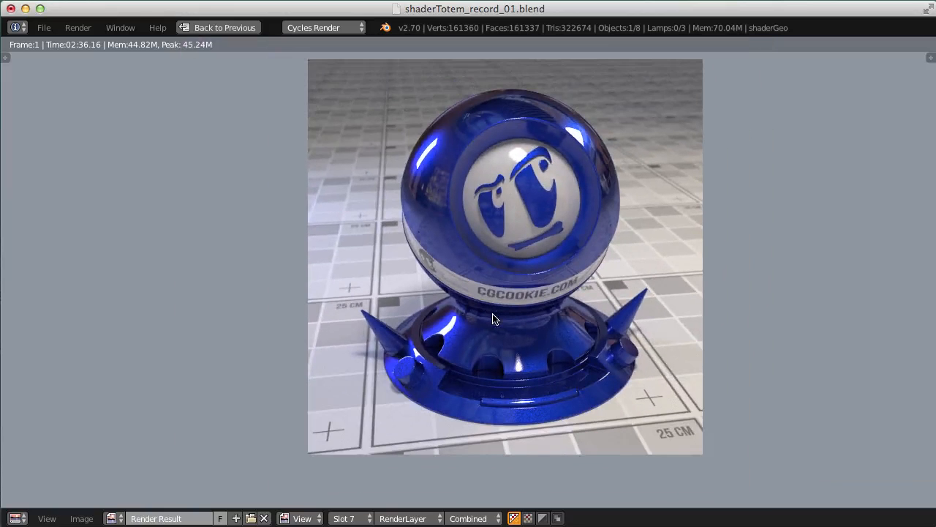
pyautogui.moveTo(494, 315); pyautogui.dragTo(482, 319, button='middle')
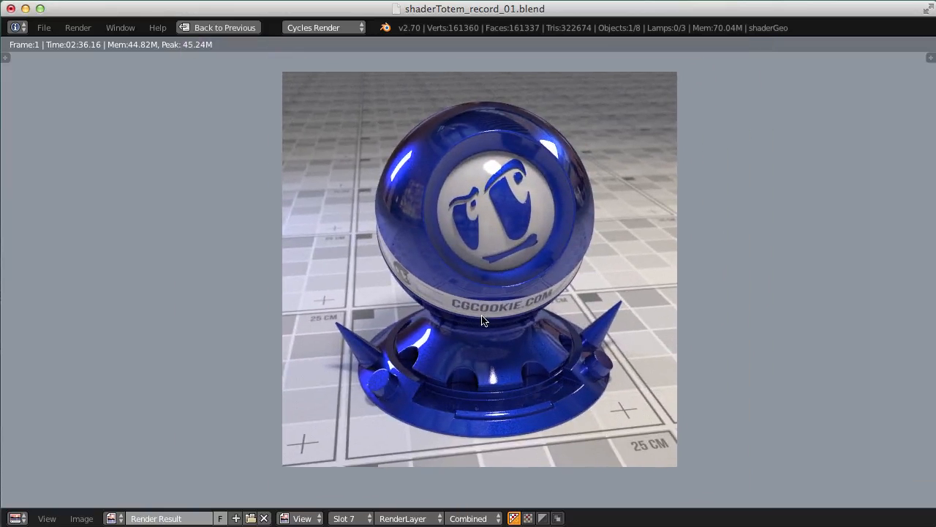